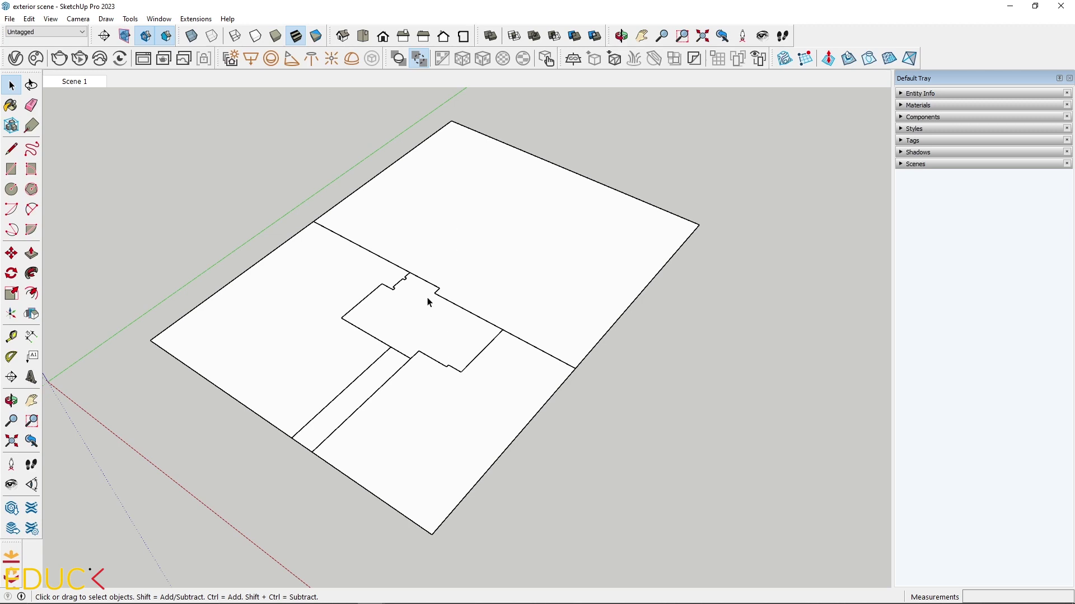
# - Inspect the separate lawn and driveway faces of the site plan and check that the Sandbox toolbar is enabled
pyautogui.scroll(1, 428, 298)
pyautogui.click(346, 262)
pyautogui.click(439, 220)
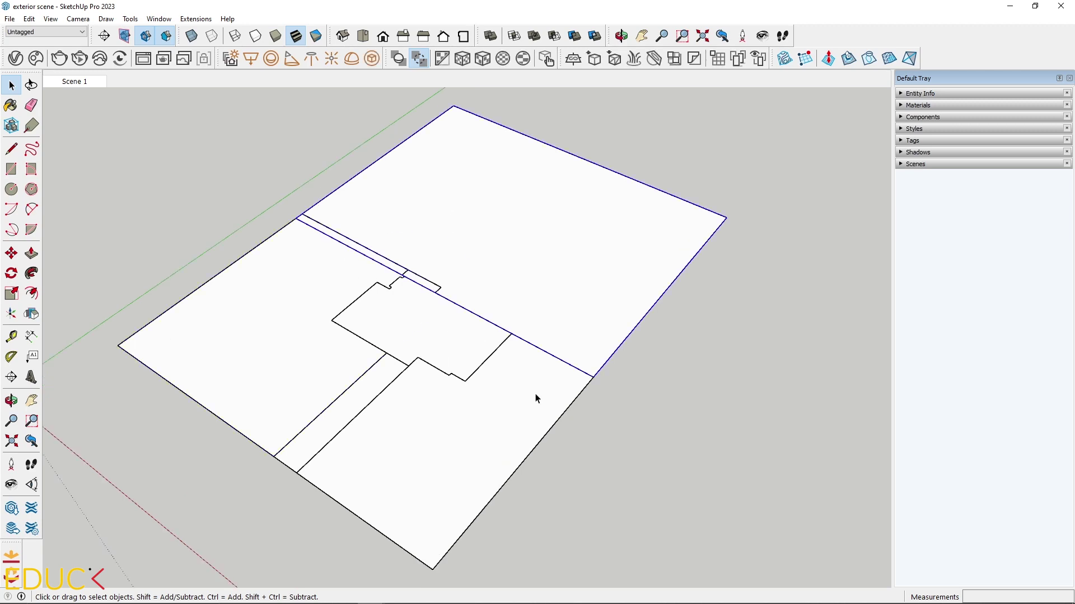
pyautogui.scroll(2, 403, 311)
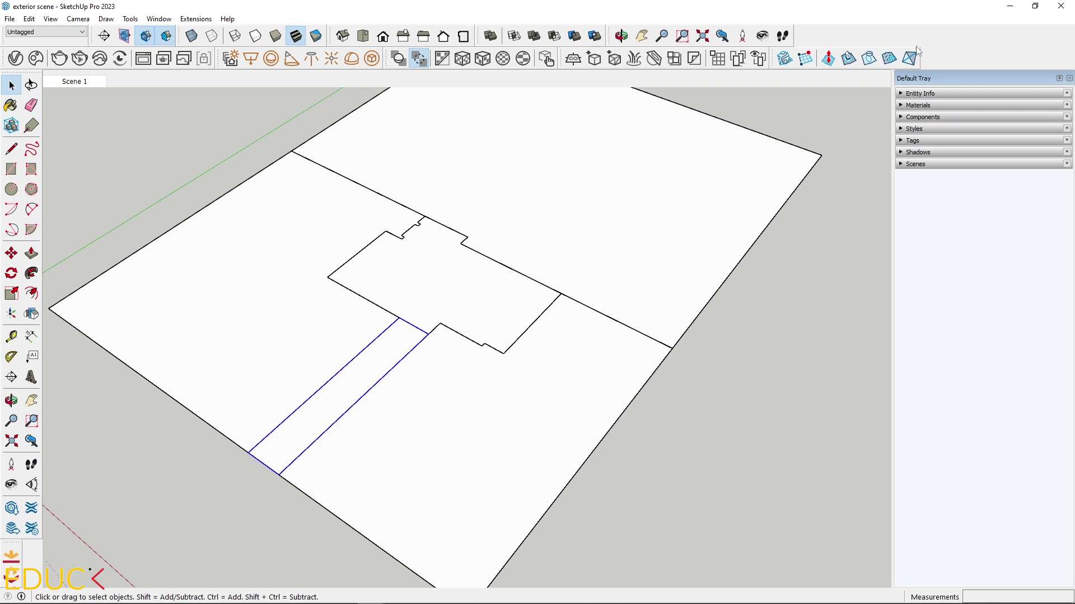
pyautogui.rightClick(936, 60)
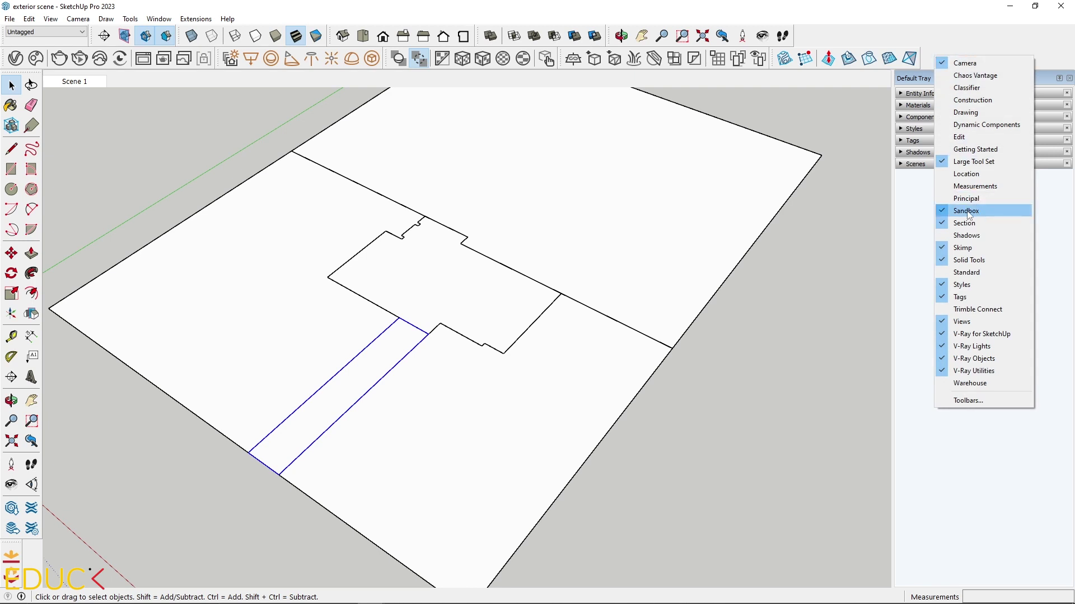
pyautogui.click(871, 14)
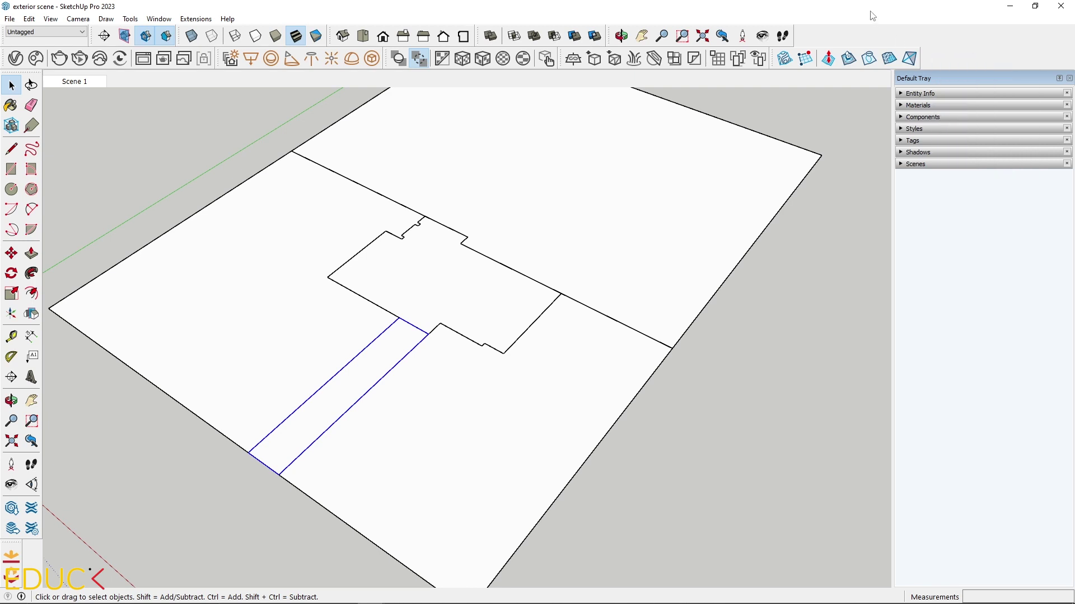
# - Create a From Scratch terrain grid with 100 cm spacing covering the whole site plan from corner to corner
pyautogui.click(805, 61)
pyautogui.scroll(-3, 722, 285)
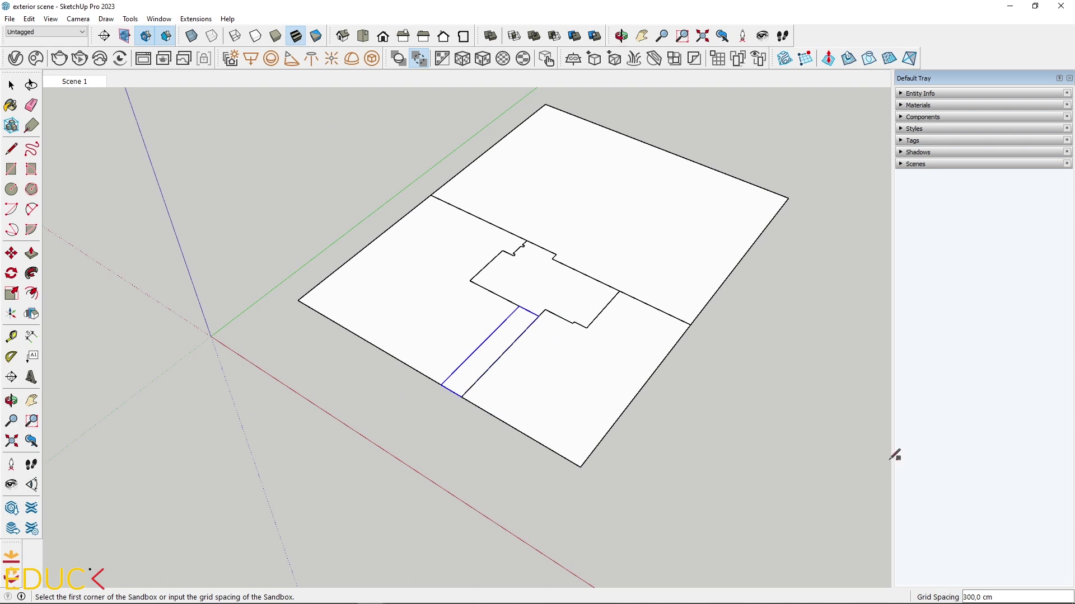
pyautogui.write('100')
pyautogui.press('Return')
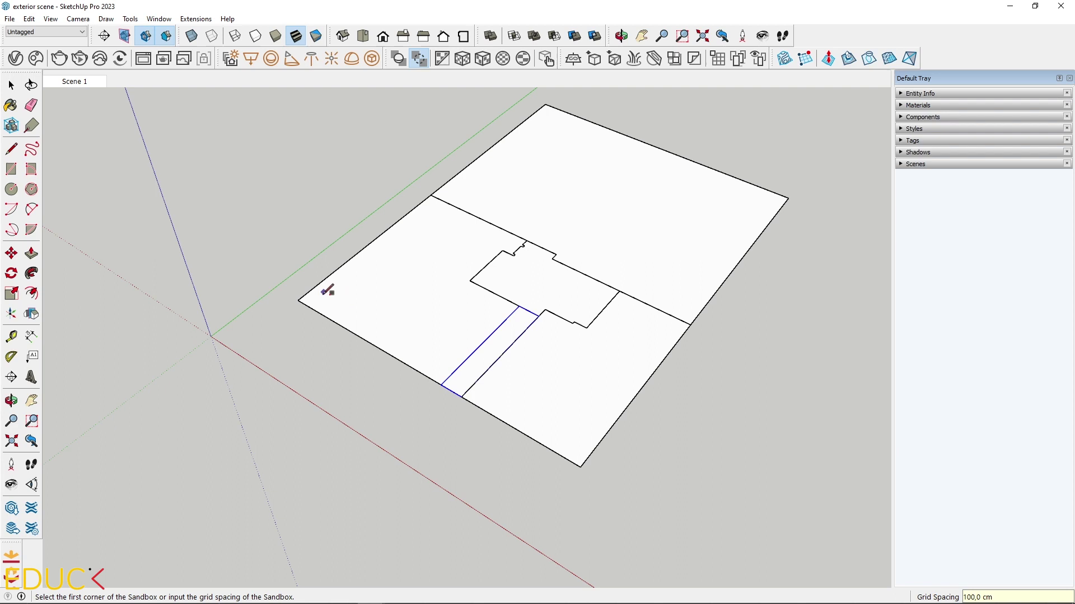
pyautogui.click(297, 300)
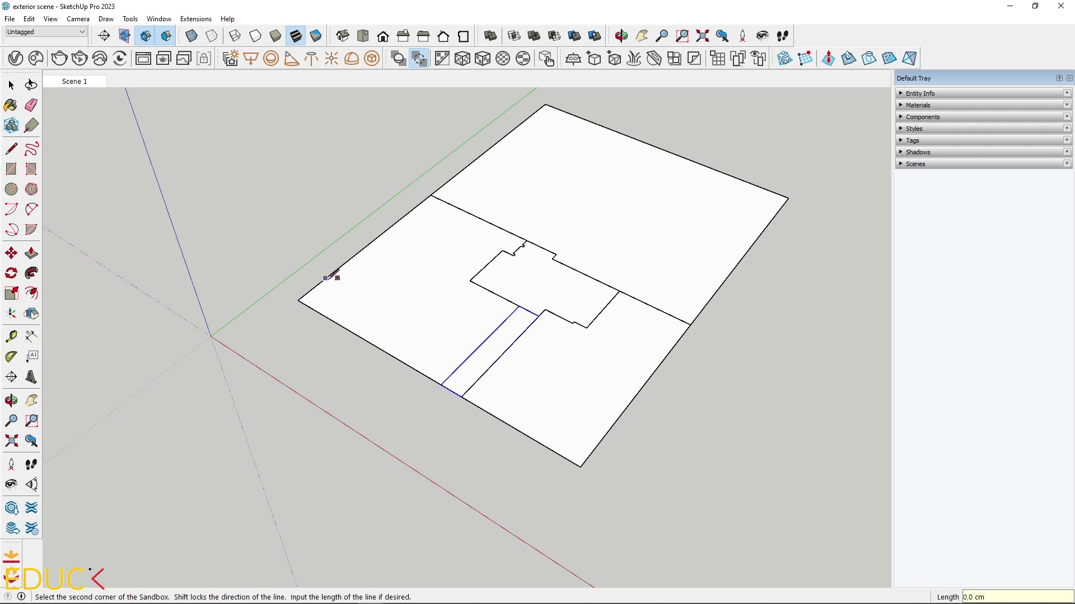
pyautogui.click(545, 104)
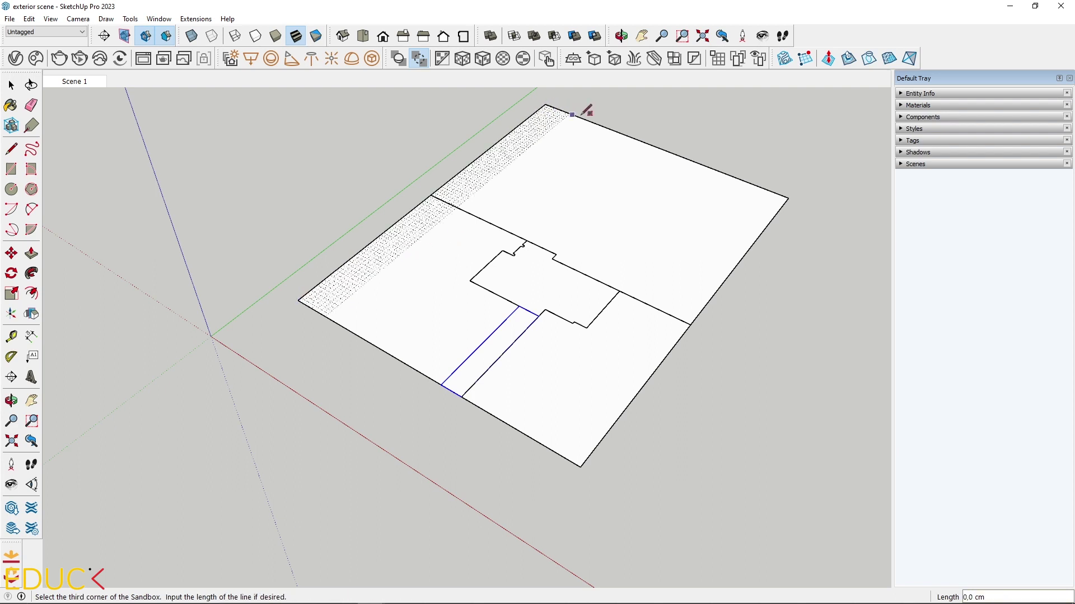
pyautogui.click(789, 198)
# - Select all the flat site plan faces and move them 1000 cm straight up above the terrain grid
pyautogui.press('space')
pyautogui.click(437, 302)
pyautogui.keyDown('shift'); pyautogui.click(560, 207); pyautogui.keyUp('shift')
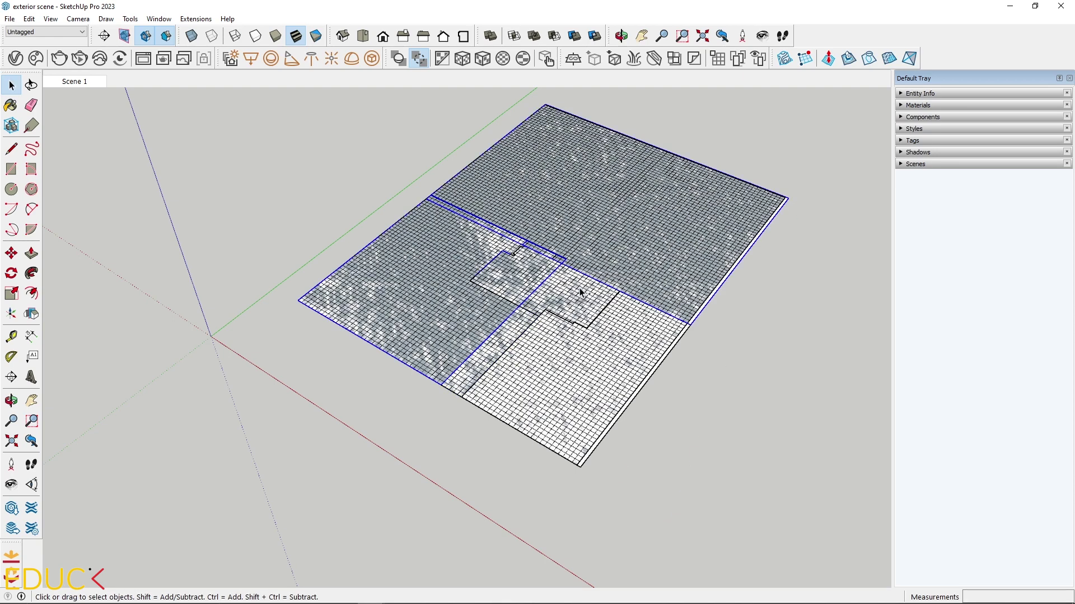
pyautogui.keyDown('shift'); pyautogui.click(580, 292); pyautogui.keyUp('shift')
pyautogui.click(12, 253)
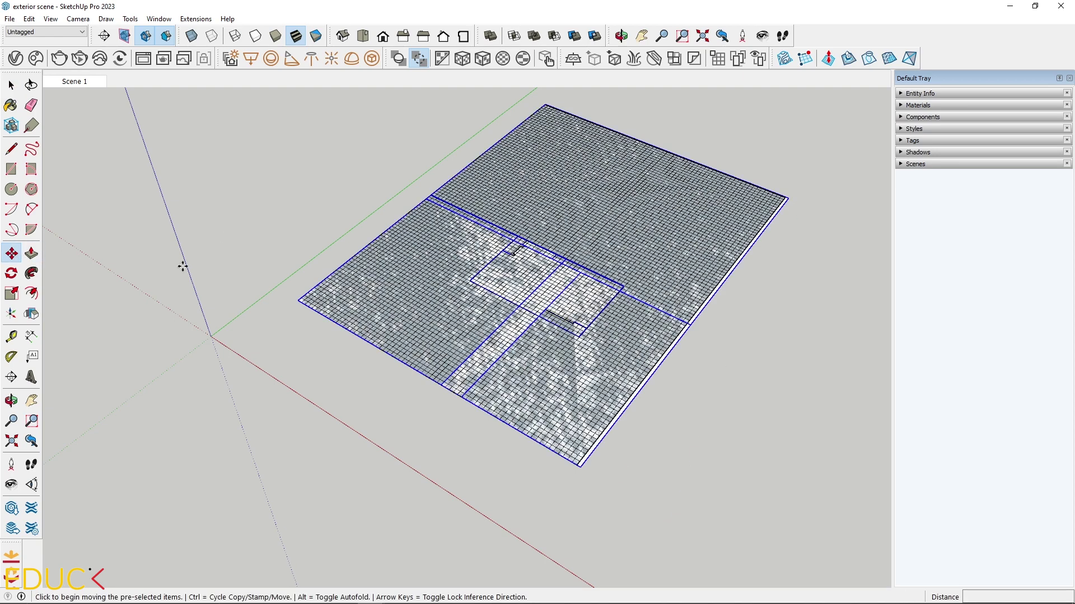
pyautogui.click(299, 302)
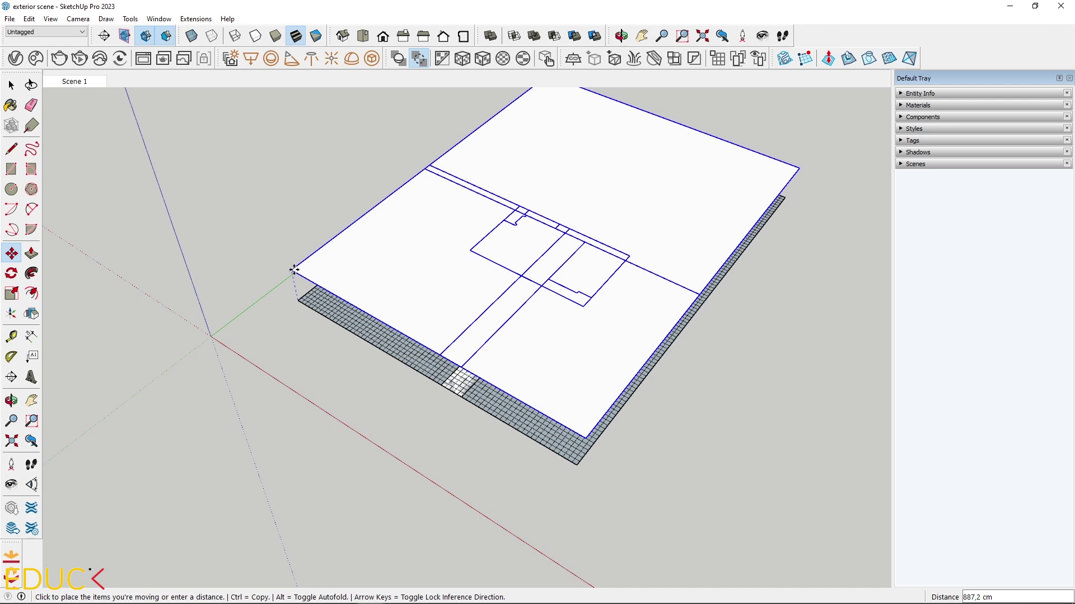
pyautogui.write('1000')
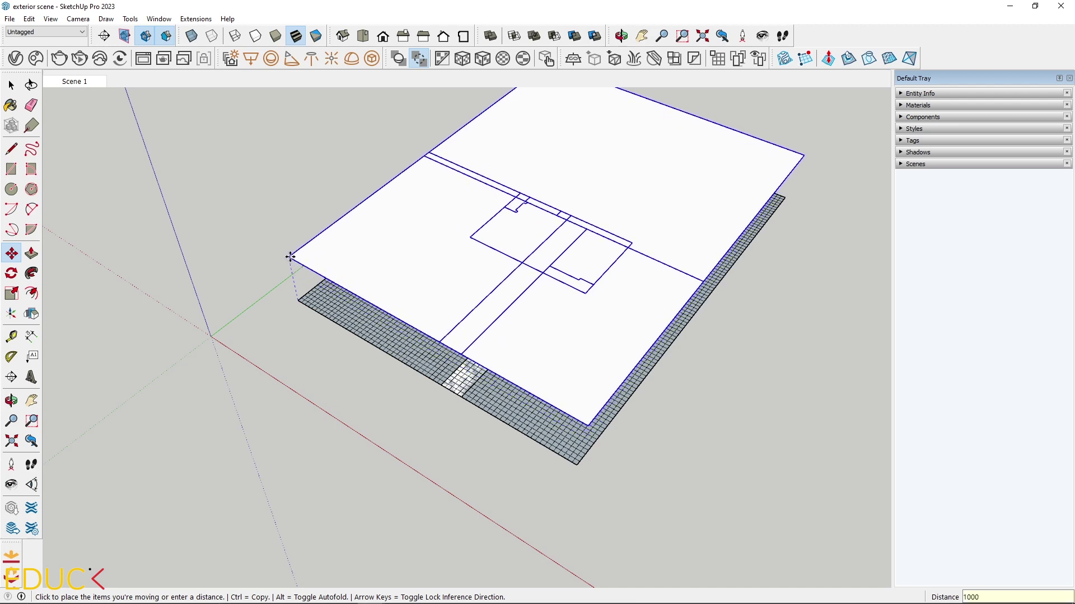
pyautogui.press('Return')
pyautogui.press('space')
pyautogui.click(269, 260)
# - Copy the raised site plan together with its terrain grid 10000 cm along the red axis
pyautogui.moveTo(436, 299); pyautogui.dragTo(471, 159, button='middle')
pyautogui.scroll(3, 520, 370)
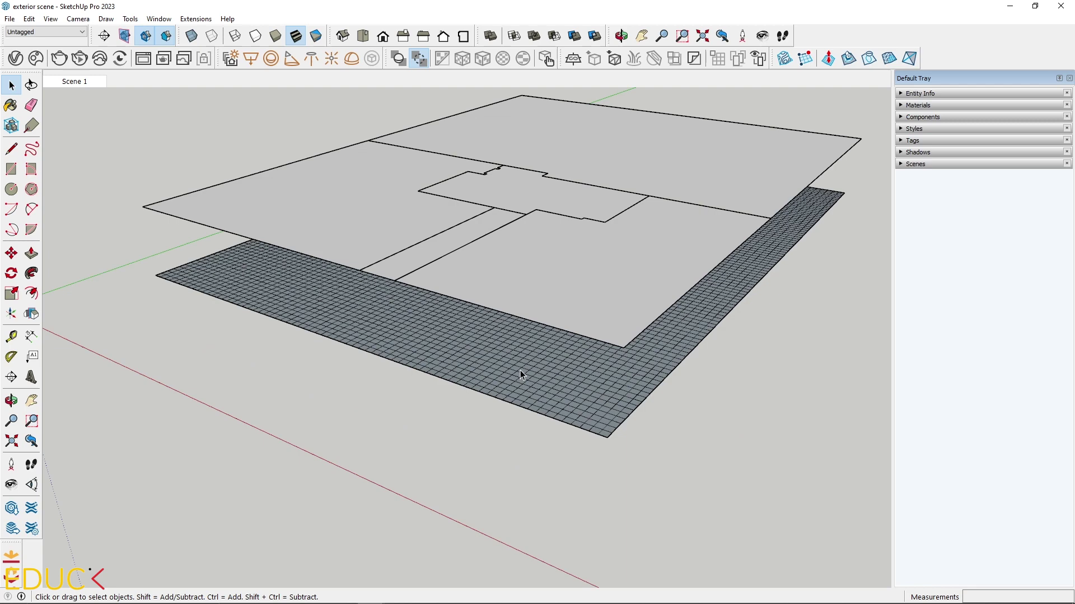
pyautogui.click(408, 312)
pyautogui.scroll(-3, 408, 312)
pyautogui.moveTo(314, 384); pyautogui.dragTo(313, 386)
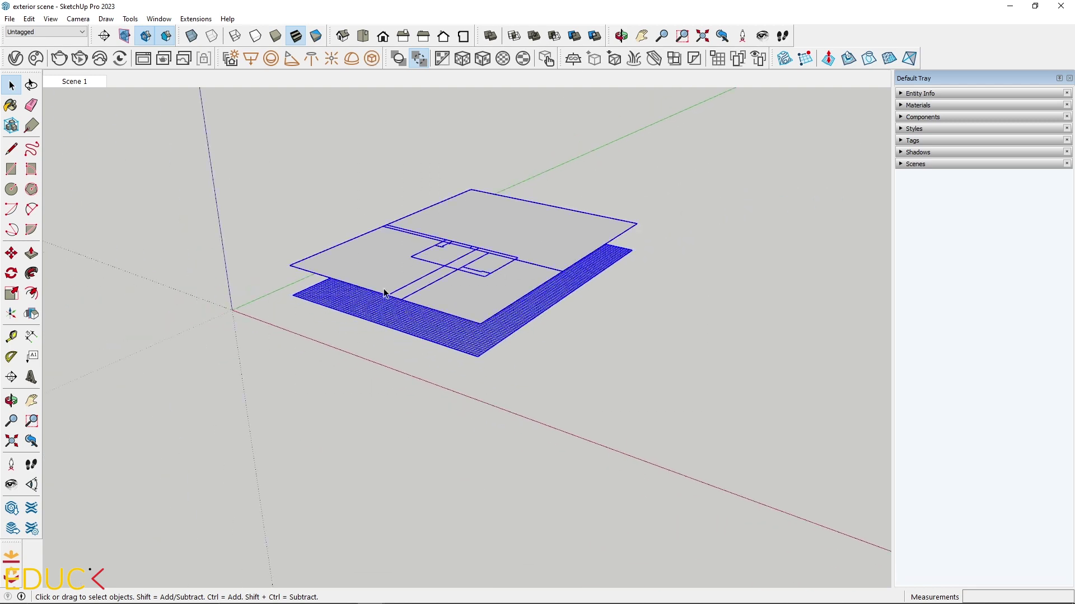
pyautogui.moveTo(384, 293); pyautogui.dragTo(453, 309, button='middle')
pyautogui.click(11, 254)
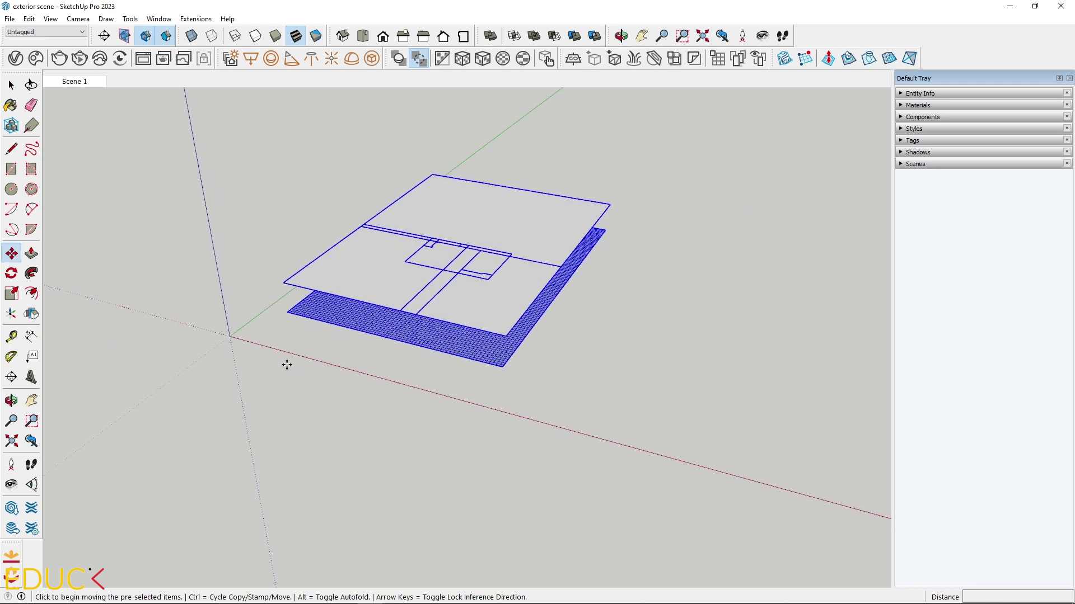
pyautogui.click(302, 366)
pyautogui.press('ctrl')
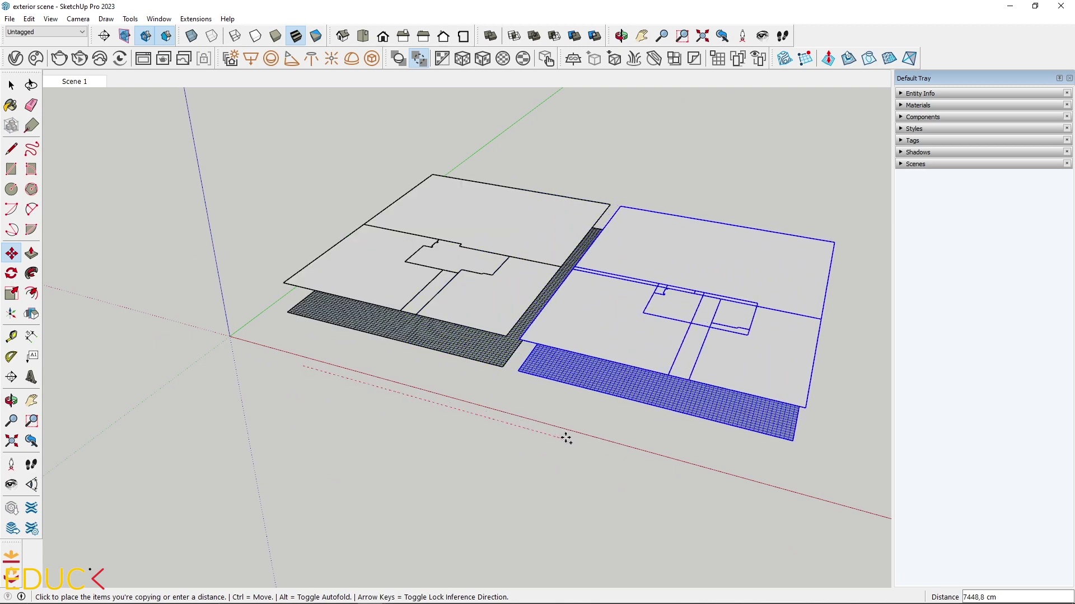
pyautogui.write('10000')
pyautogui.press('Return')
# - Make another copy of the plan and grid farther along the red axis, giving three sets in a row
pyautogui.scroll(-2, 336, 380)
pyautogui.click(537, 461)
pyautogui.press('ctrl')
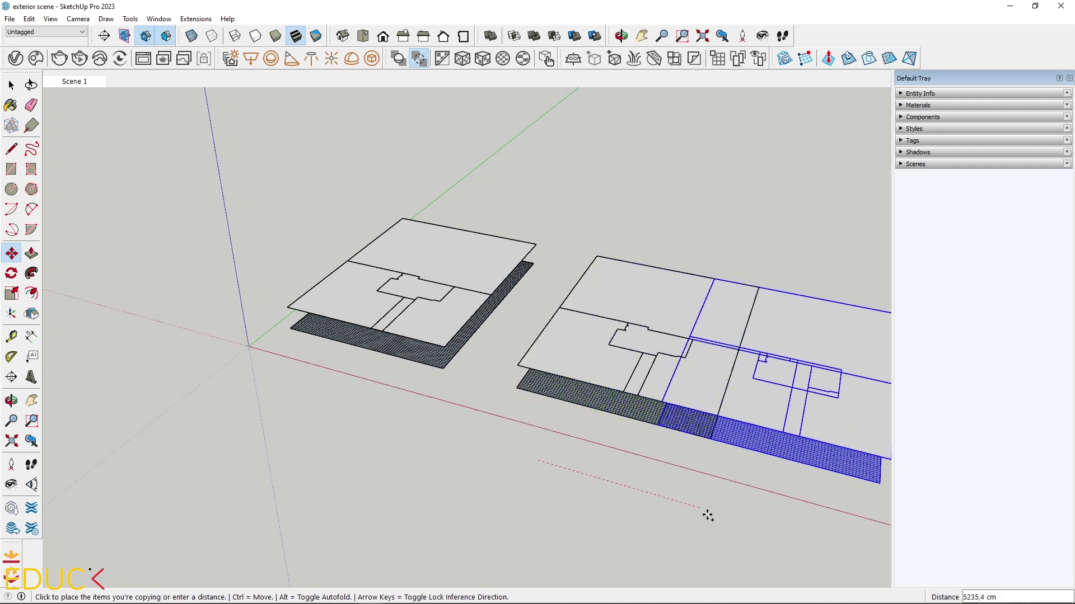
pyautogui.write('10')
pyautogui.press('Return')
pyautogui.press('space')
# - Drape the edges of the front-left lawn face onto the terrain grid of the first set
pyautogui.scroll(5, 426, 246)
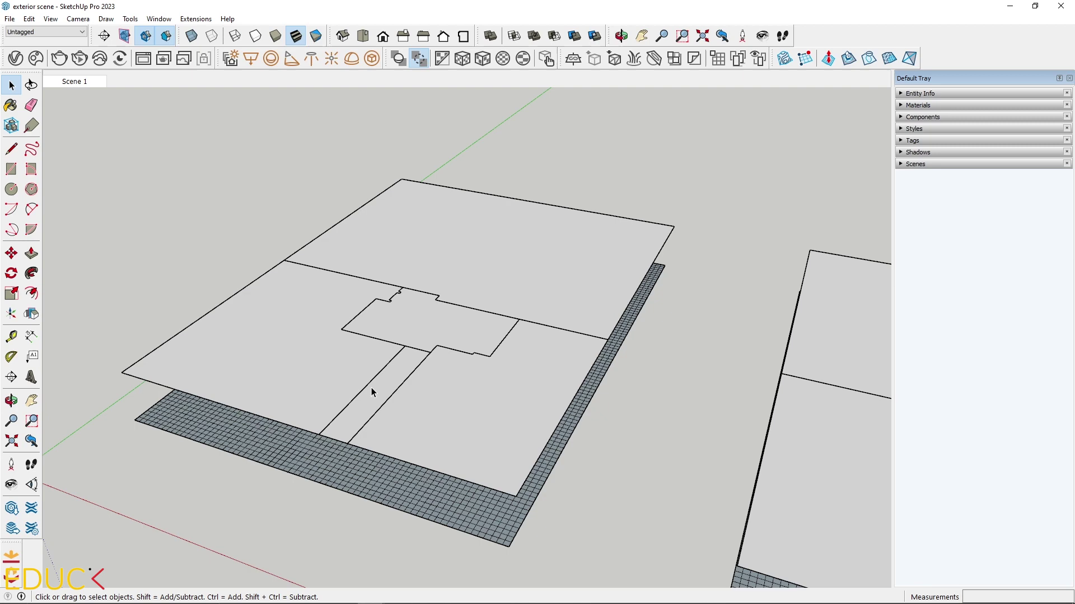
pyautogui.moveTo(371, 387)
pyautogui.mouseDown(button='middle')
pyautogui.moveTo(336, 344)
pyautogui.moveTo(367, 442)
pyautogui.mouseUp(button='middle')
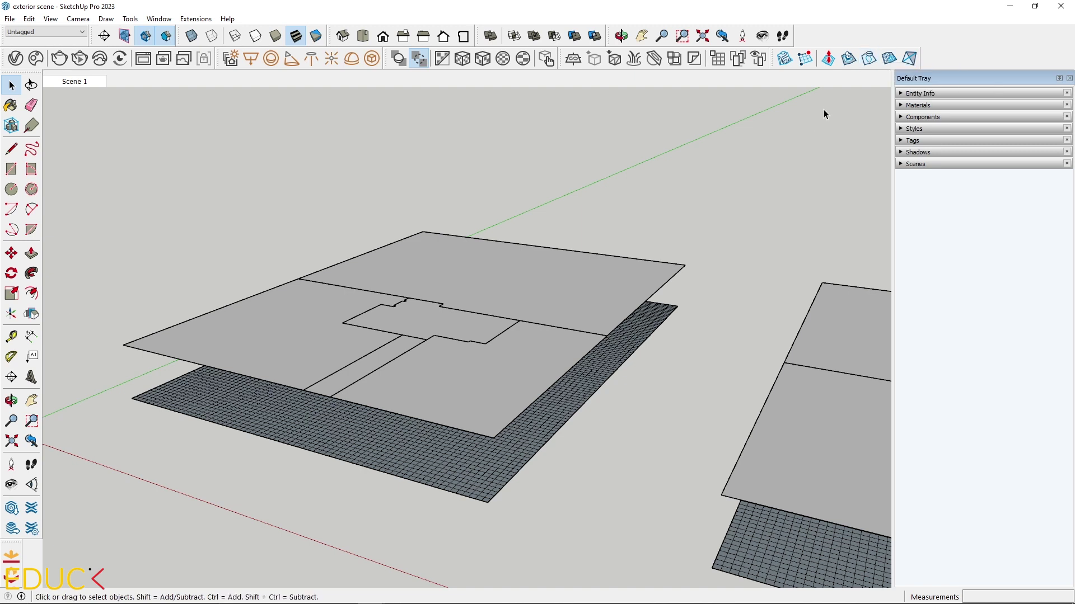
pyautogui.click(867, 62)
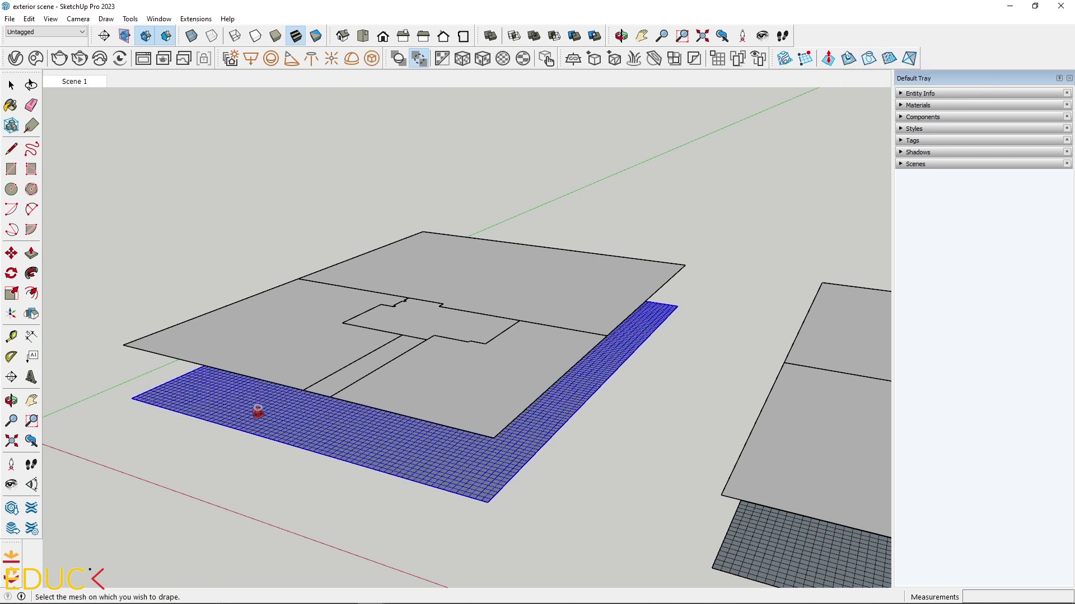
pyautogui.click(257, 412)
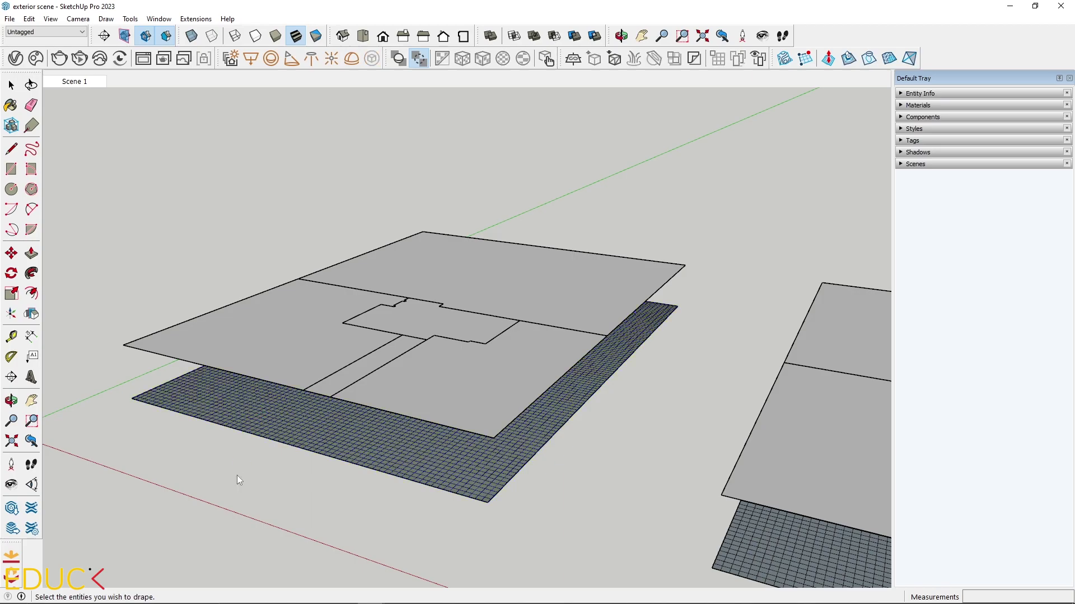
pyautogui.scroll(2, 237, 475)
pyautogui.moveTo(335, 437); pyautogui.dragTo(252, 475, button='middle')
pyautogui.scroll(-3, 235, 459)
pyautogui.press('space')
# - Delete the flat plan faces above the first grid and examine the lawn outline draped on the mesh
pyautogui.click(283, 347)
pyautogui.press('Delete')
pyautogui.click(421, 331)
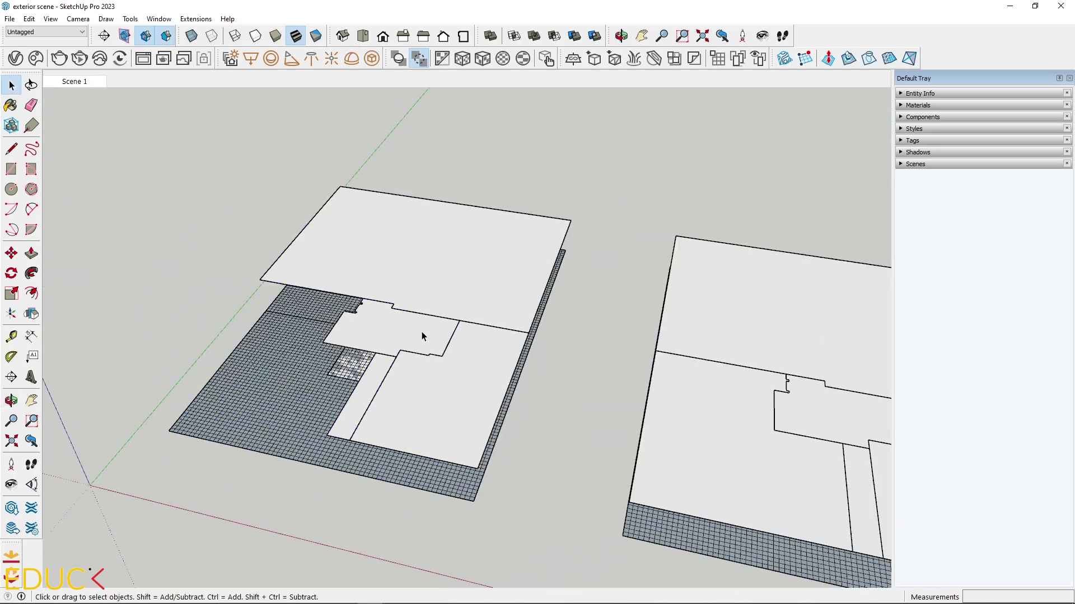
pyautogui.press('Delete')
pyautogui.click(374, 384)
pyautogui.press('Delete')
pyautogui.moveTo(280, 371); pyautogui.dragTo(299, 459, button='middle')
pyautogui.scroll(6, 267, 277)
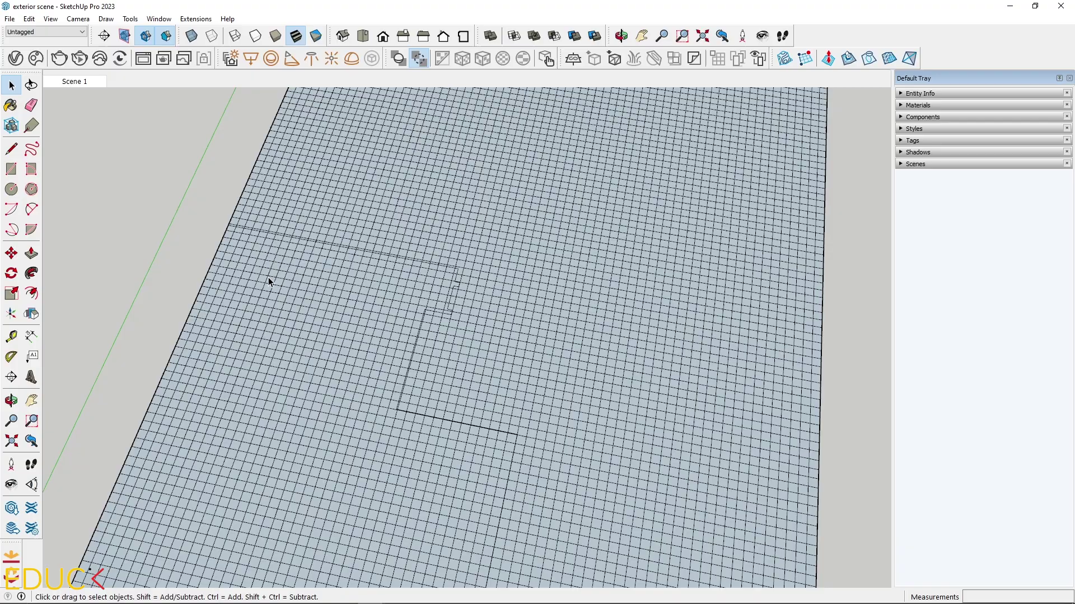
pyautogui.moveTo(267, 277); pyautogui.dragTo(454, 319, button='middle')
pyautogui.scroll(2, 170, 331)
pyautogui.scroll(-3, 122, 343)
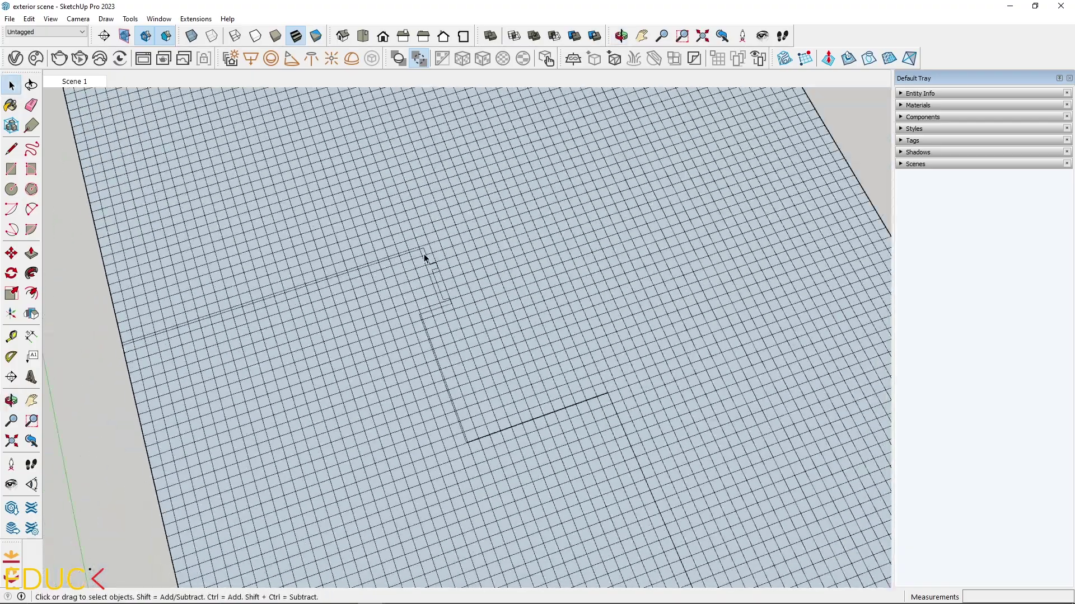
pyautogui.scroll(-2, 361, 256)
# - Open the first terrain grid for editing and delete the mesh behind the draped rear edge of the lawn
pyautogui.moveTo(361, 256); pyautogui.dragTo(185, 369, button='middle')
pyautogui.scroll(-2, 252, 274)
pyautogui.doubleClick(526, 326)
pyautogui.scroll(-1, 427, 511)
pyautogui.moveTo(674, 258); pyautogui.dragTo(250, 92)
pyautogui.press('Delete')
pyautogui.moveTo(614, 284); pyautogui.dragTo(280, 220)
pyautogui.scroll(4, 304, 293)
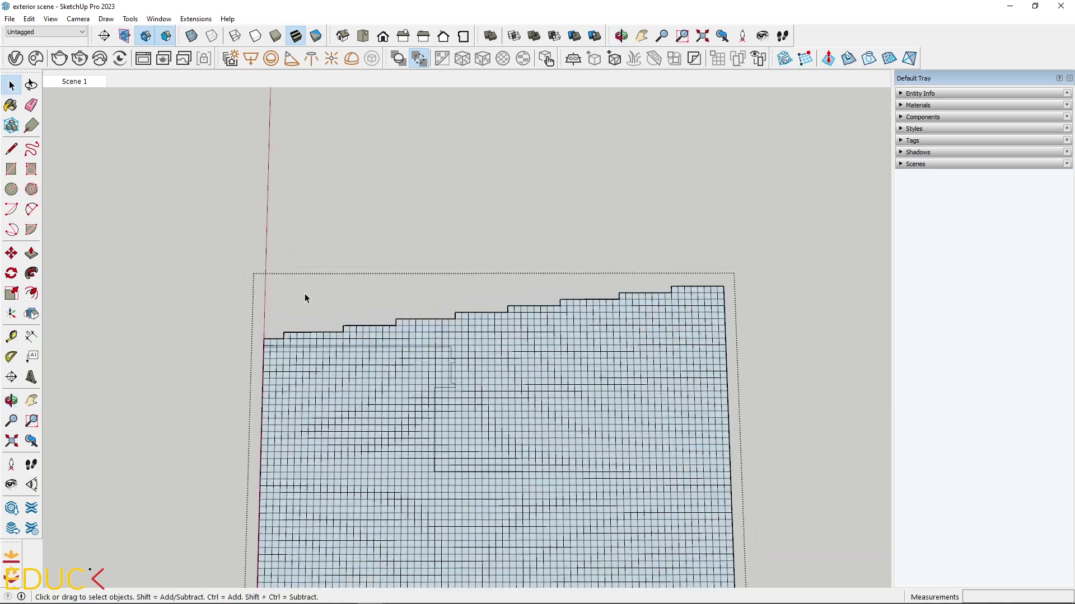
pyautogui.press('Delete')
# - Delete the leftover mesh outside the draped outline so the first grid keeps only the front-left lawn
pyautogui.scroll(2, 635, 312)
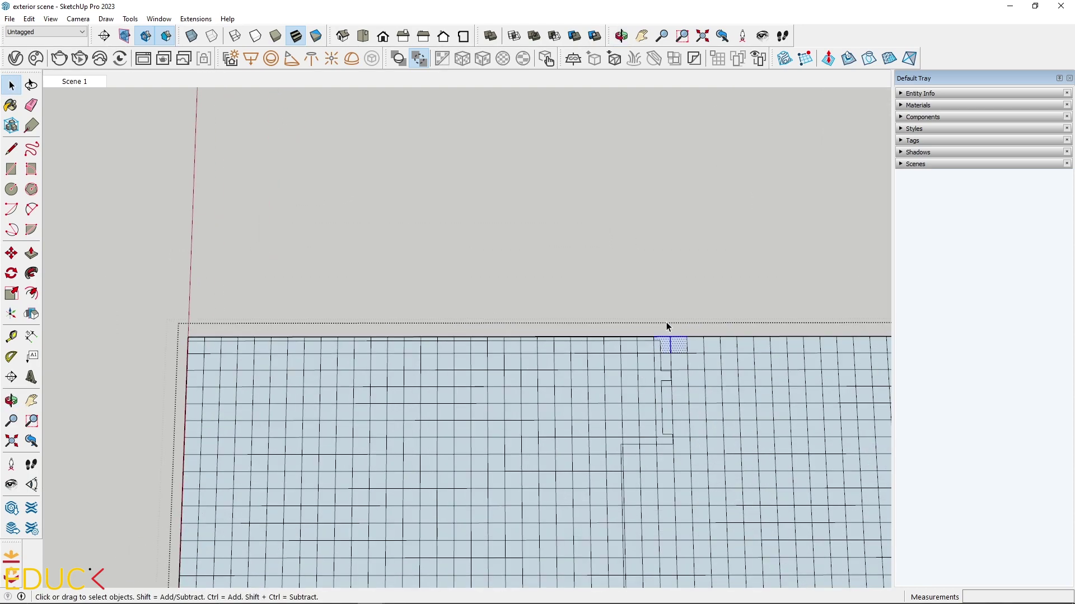
pyautogui.press('Delete')
pyautogui.moveTo(652, 345); pyautogui.dragTo(508, 310)
pyautogui.press('Delete')
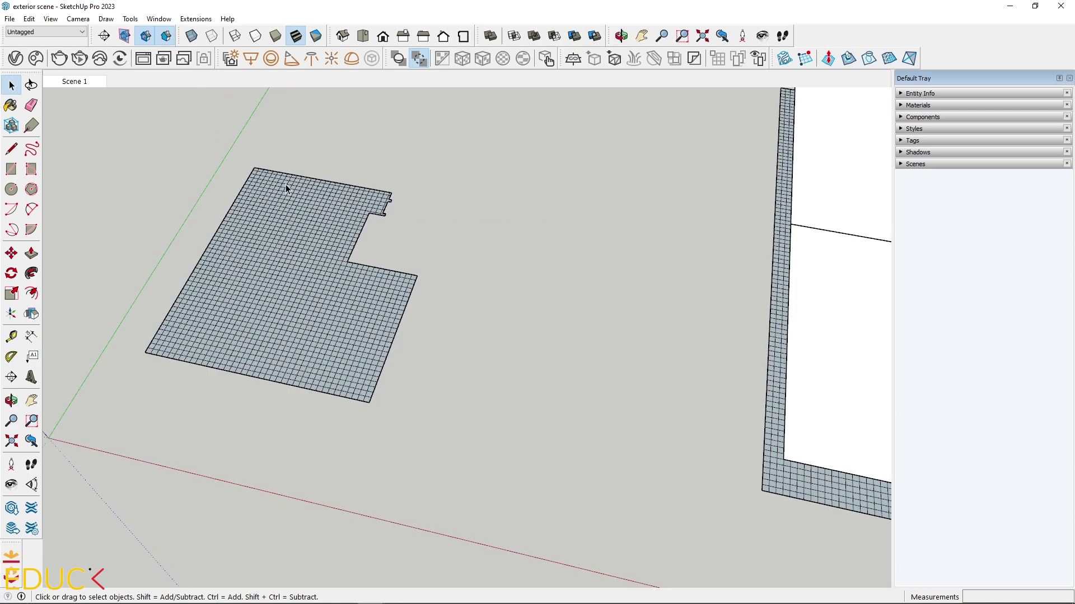
pyautogui.click(283, 219)
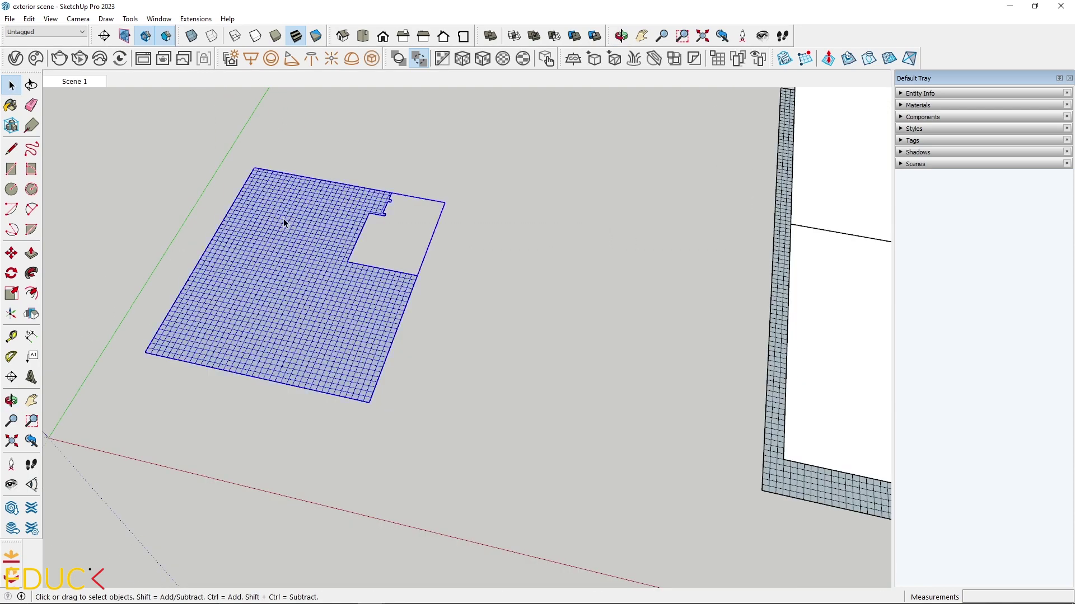
pyautogui.click(182, 210)
# - Drape the edges of the front-right lawn face onto the terrain grid of the second set
pyautogui.scroll(-4, 72, 356)
pyautogui.moveTo(258, 294); pyautogui.dragTo(255, 254, button='middle')
pyautogui.scroll(3, 509, 382)
pyautogui.click(538, 355)
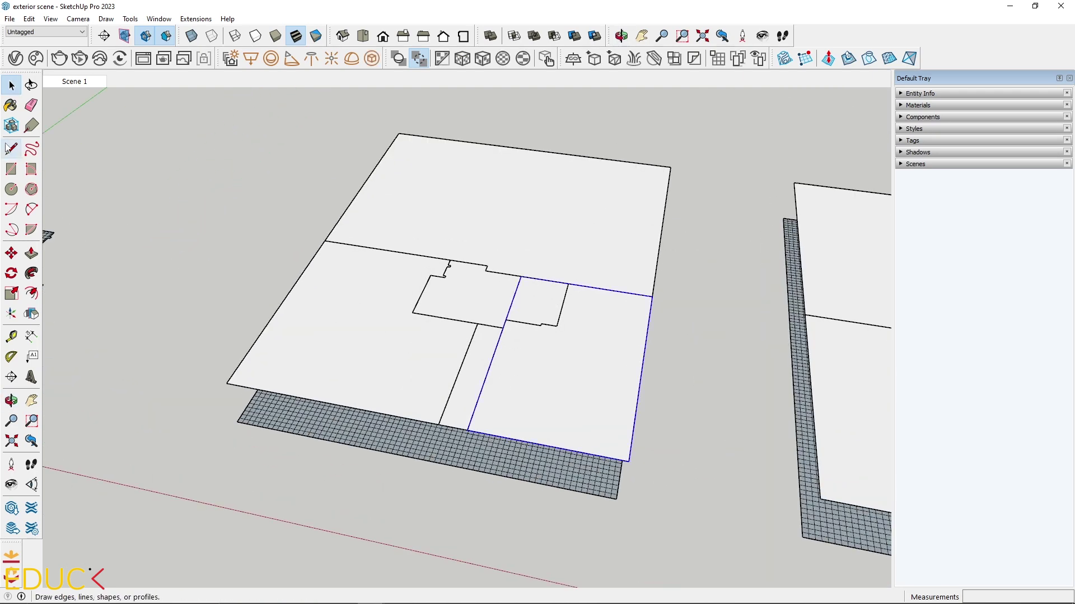
pyautogui.click(867, 59)
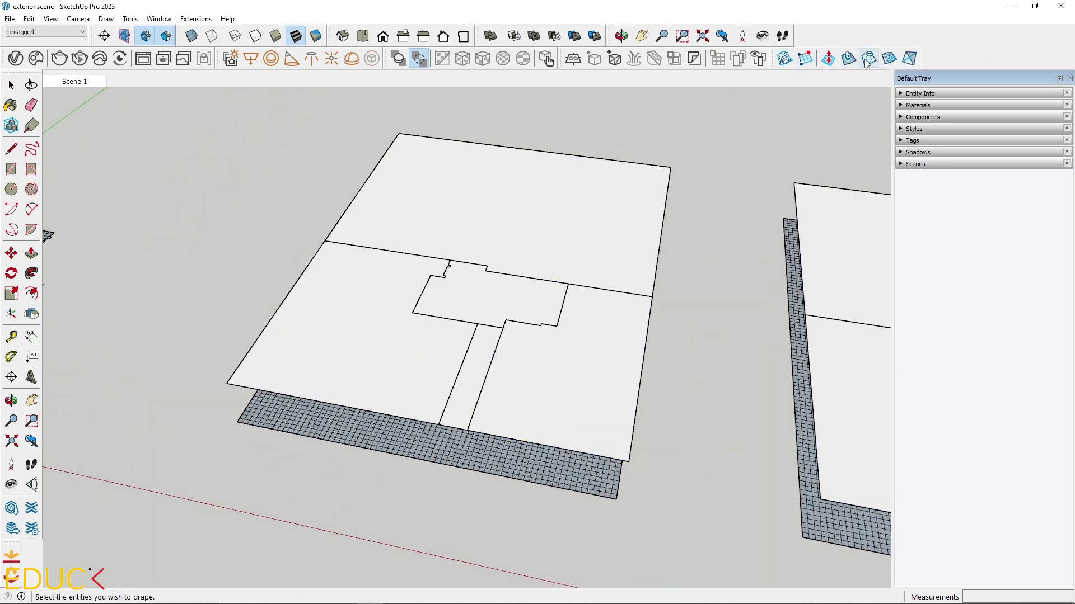
pyautogui.click(576, 395)
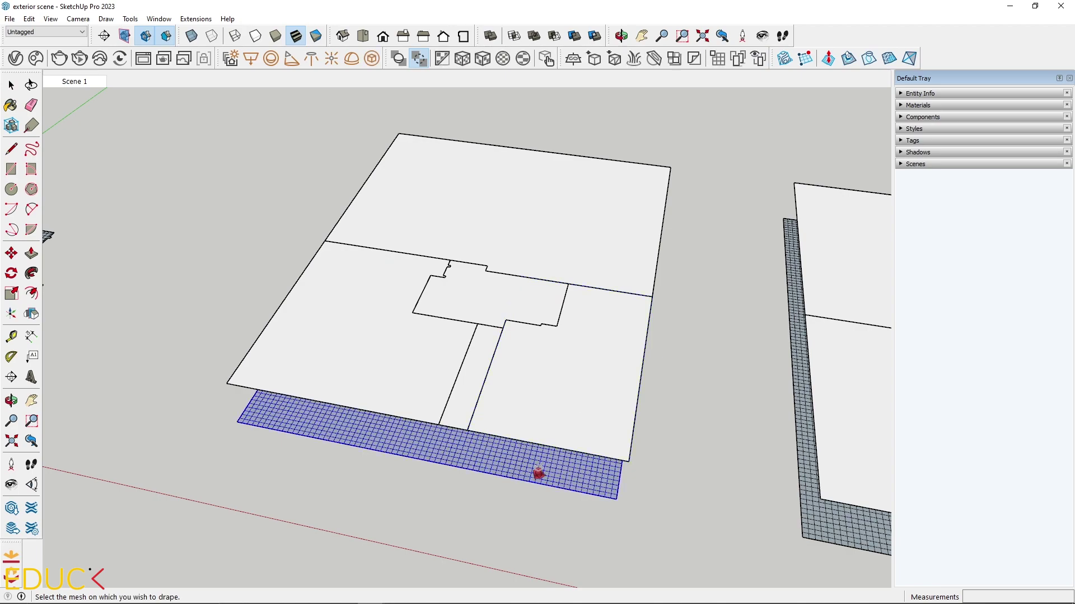
pyautogui.click(539, 472)
pyautogui.press('space')
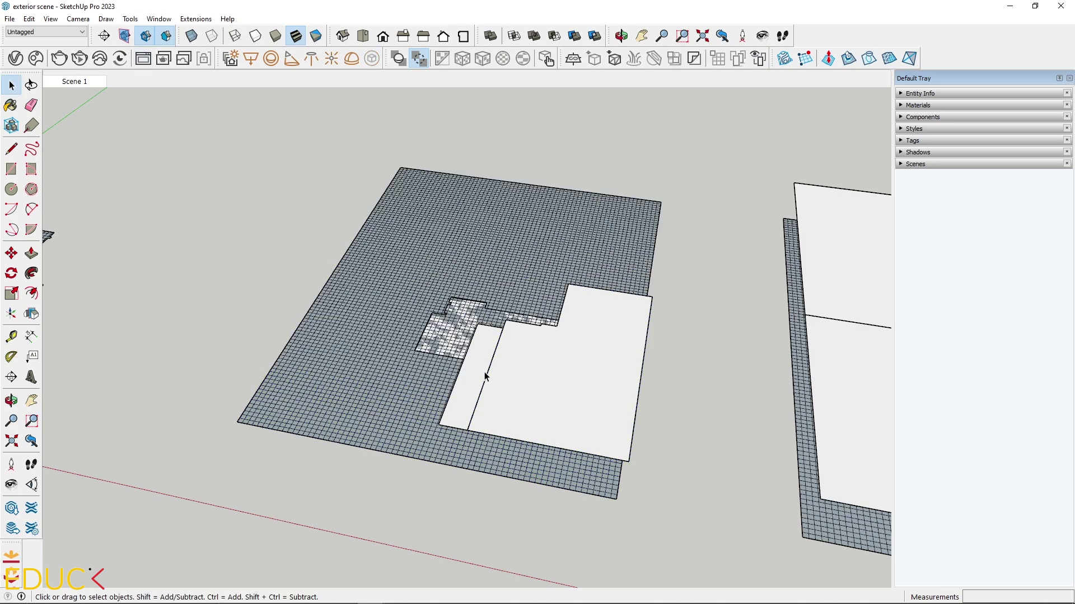
# - Clear the flat faces above the second grid and trim its mesh to the draped front-right lawn outline
pyautogui.moveTo(465, 334); pyautogui.dragTo(439, 441, button='middle')
pyautogui.scroll(8, 446, 420)
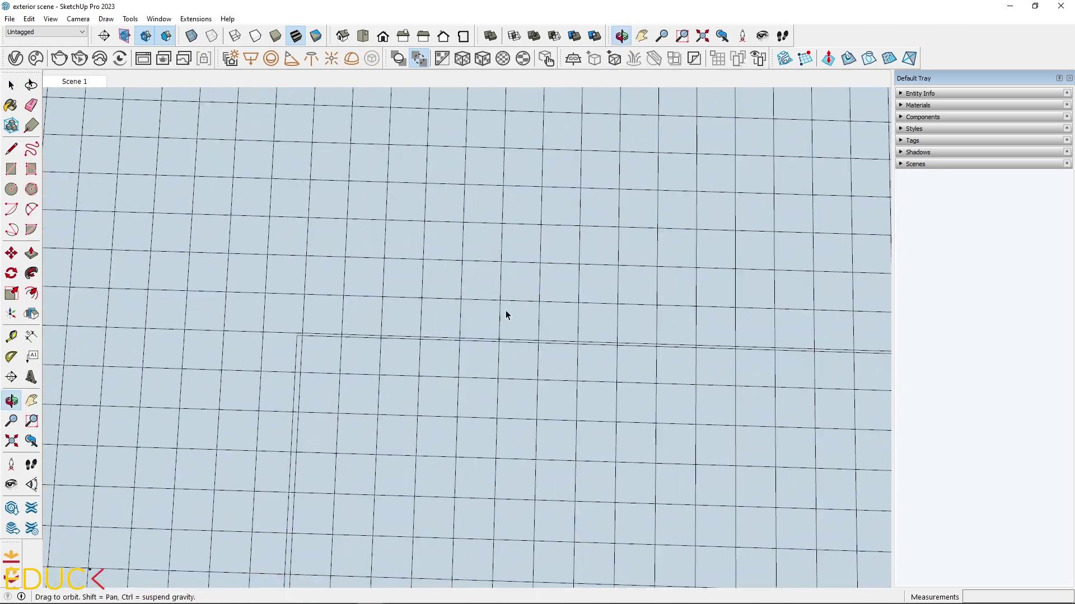
pyautogui.scroll(-2, 506, 315)
pyautogui.moveTo(725, 314); pyautogui.dragTo(108, 161)
pyautogui.press('Delete')
pyautogui.scroll(2, 448, 338)
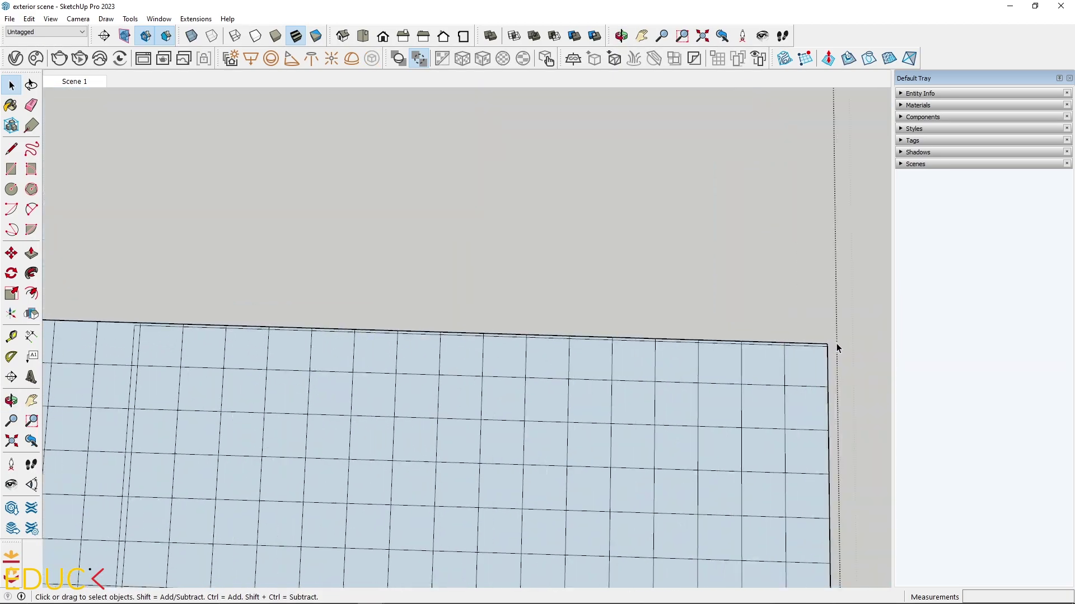
pyautogui.scroll(4, 616, 349)
pyautogui.scroll(-10, 93, 329)
pyautogui.moveTo(93, 329); pyautogui.dragTo(240, 199, button='middle')
pyautogui.scroll(-1, 269, 229)
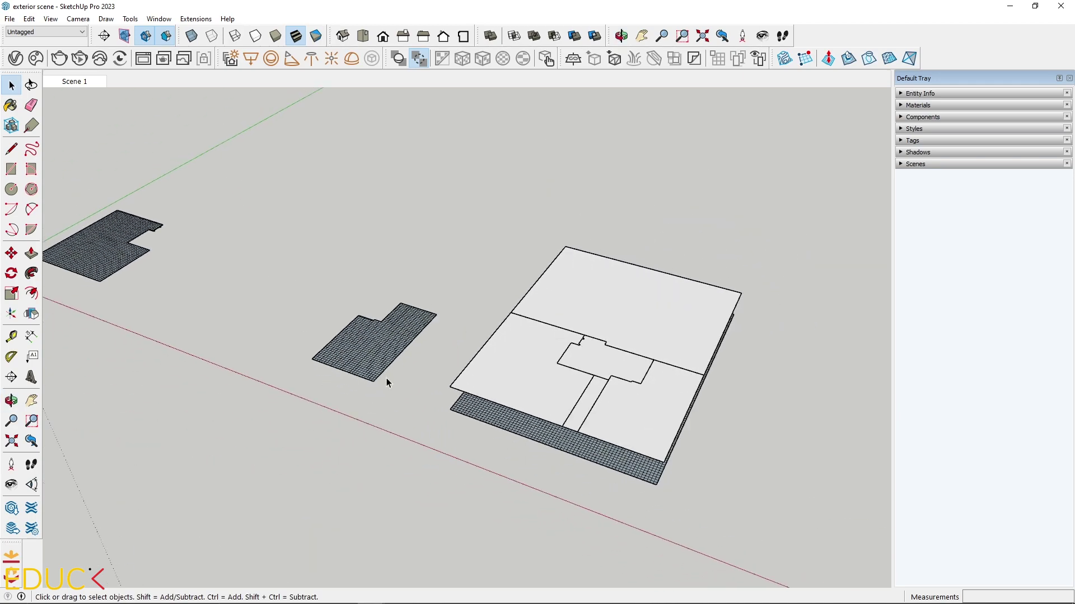
# - Delete the flat front faces above the third grid and drape the rear lawn face's outline onto that terrain mesh
pyautogui.scroll(4, 537, 380)
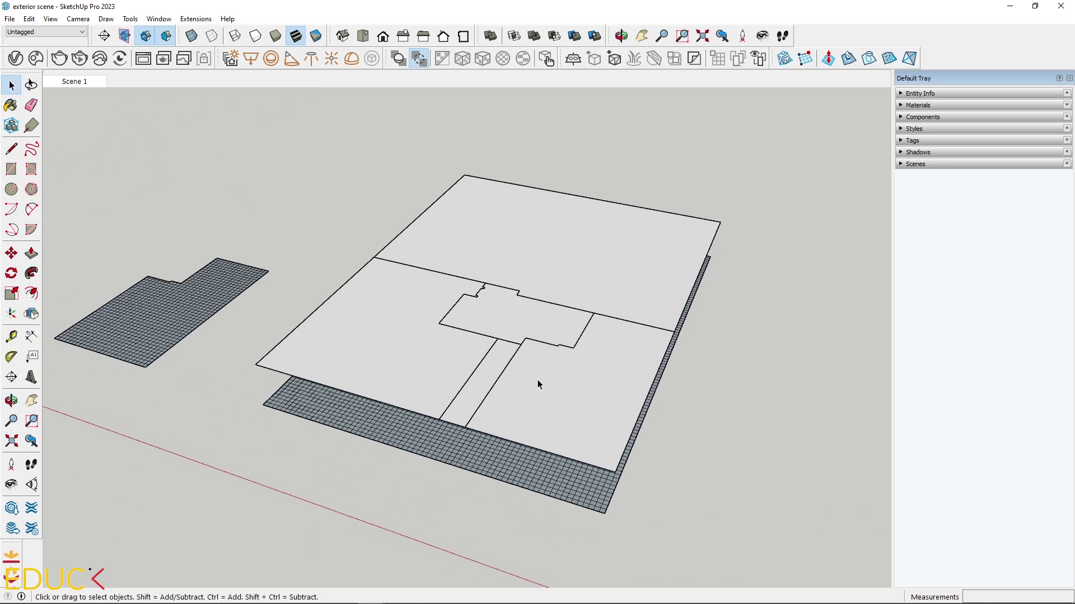
pyautogui.click(535, 357)
pyautogui.press('Delete')
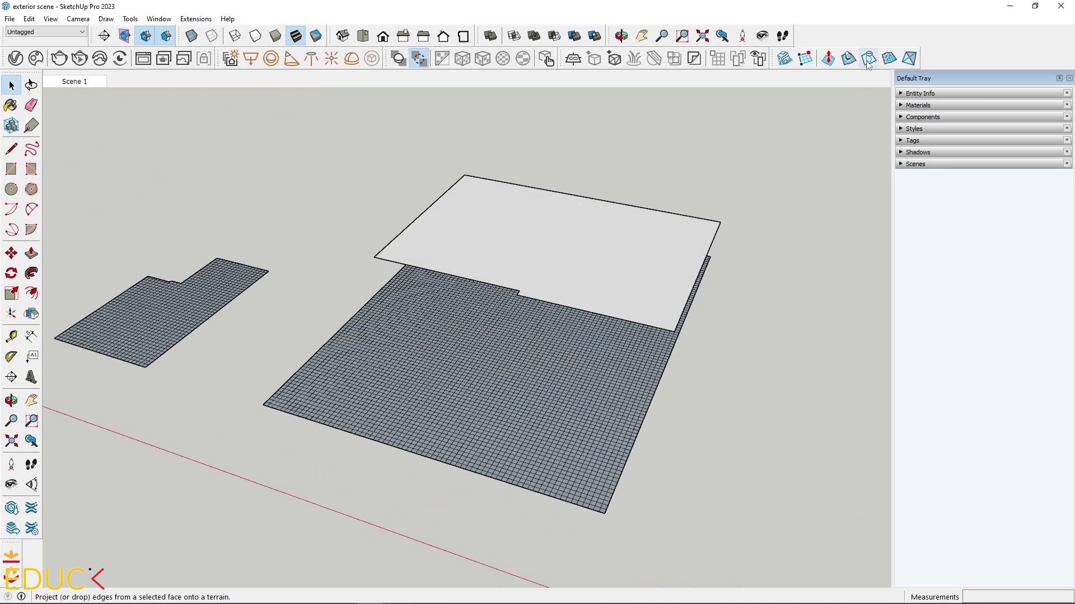
pyautogui.click(867, 58)
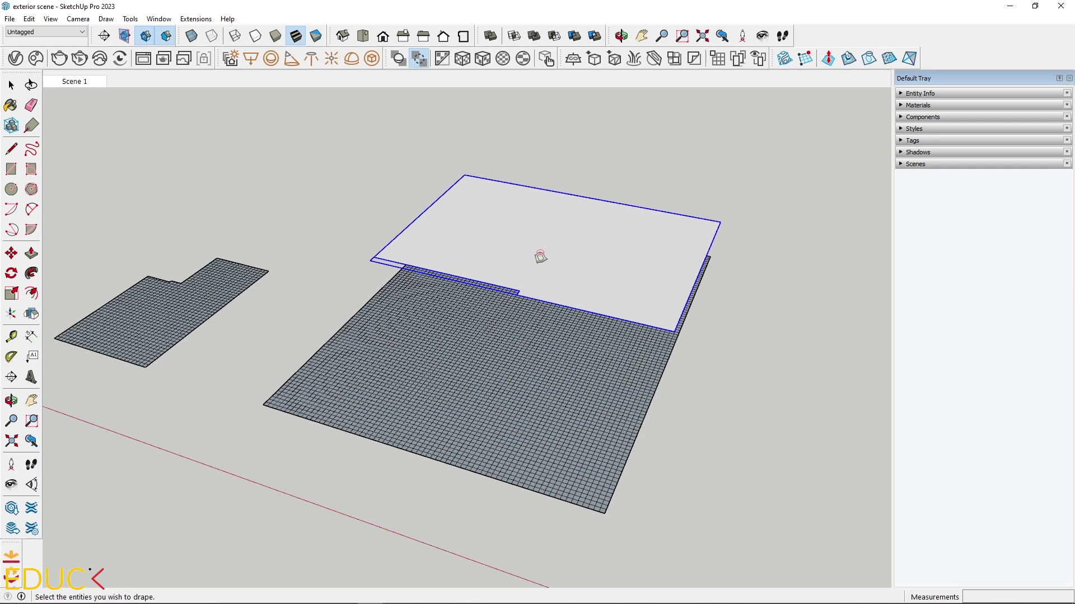
pyautogui.click(540, 257)
pyautogui.click(511, 369)
# - Move the front-right and rear lawn meshes along the red axis to join the front-left mesh in the site layout
pyautogui.scroll(-5, 511, 369)
pyautogui.press('m')
pyautogui.click(466, 399)
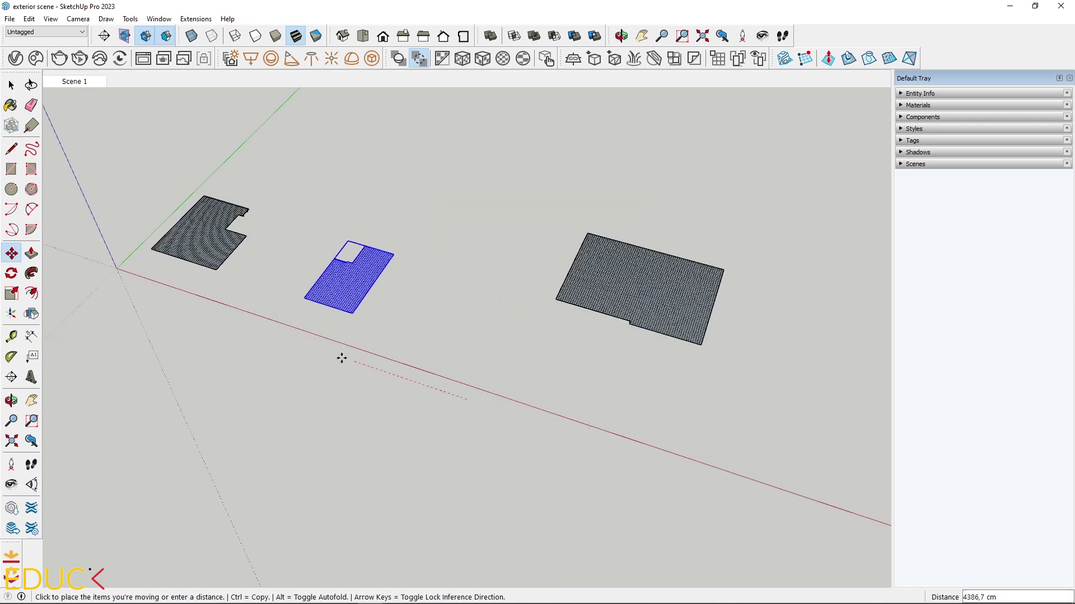
pyautogui.click(259, 335)
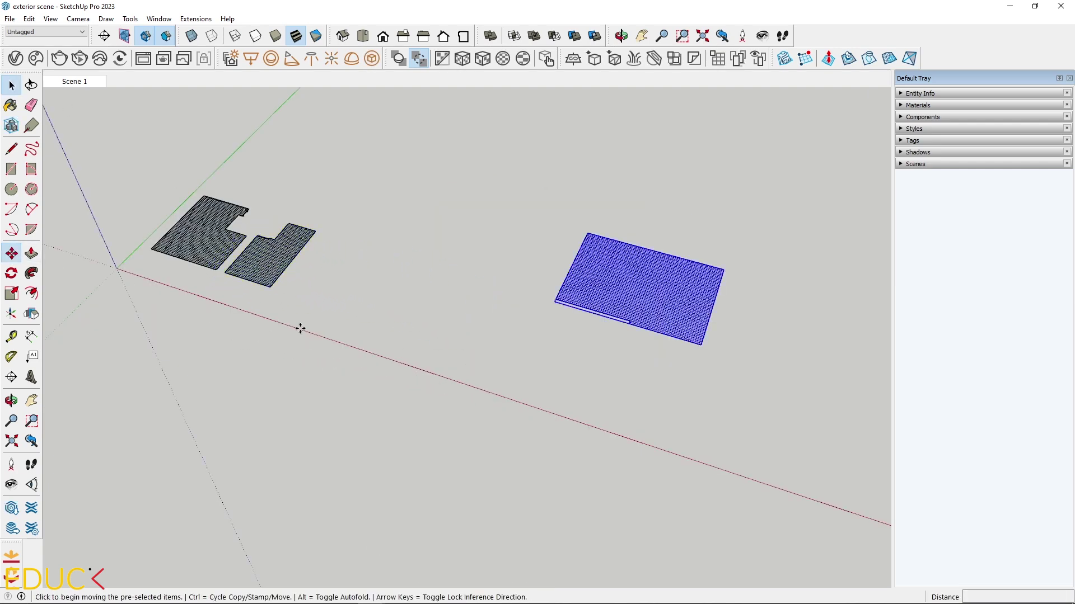
pyautogui.click(593, 439)
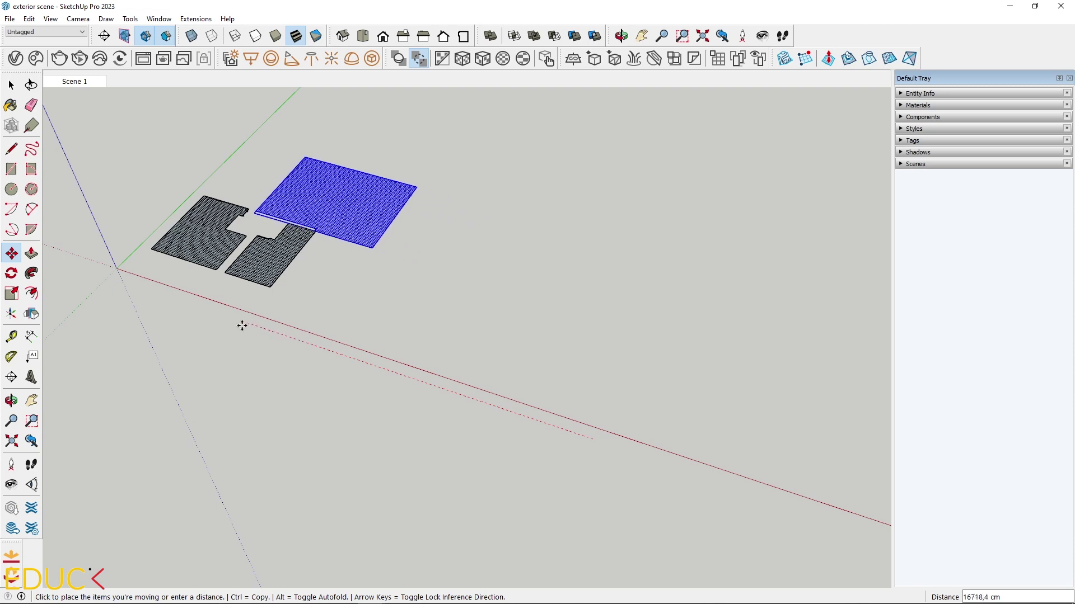
pyautogui.write('20000')
pyautogui.press('Return')
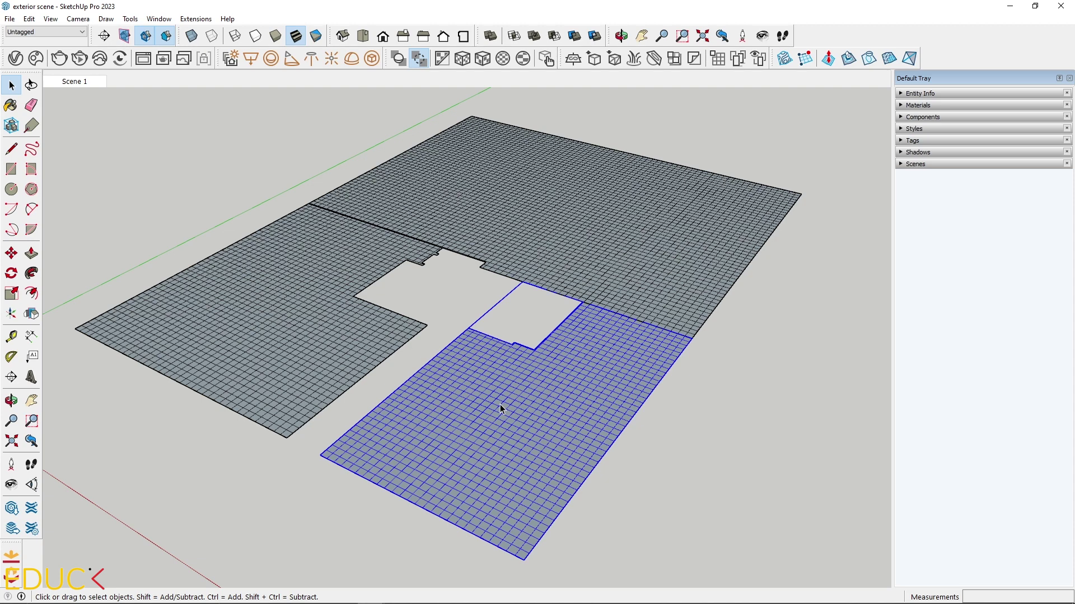
# - Turn on visibility of the house and path tags and clear the mesh selection
pyautogui.click(912, 140)
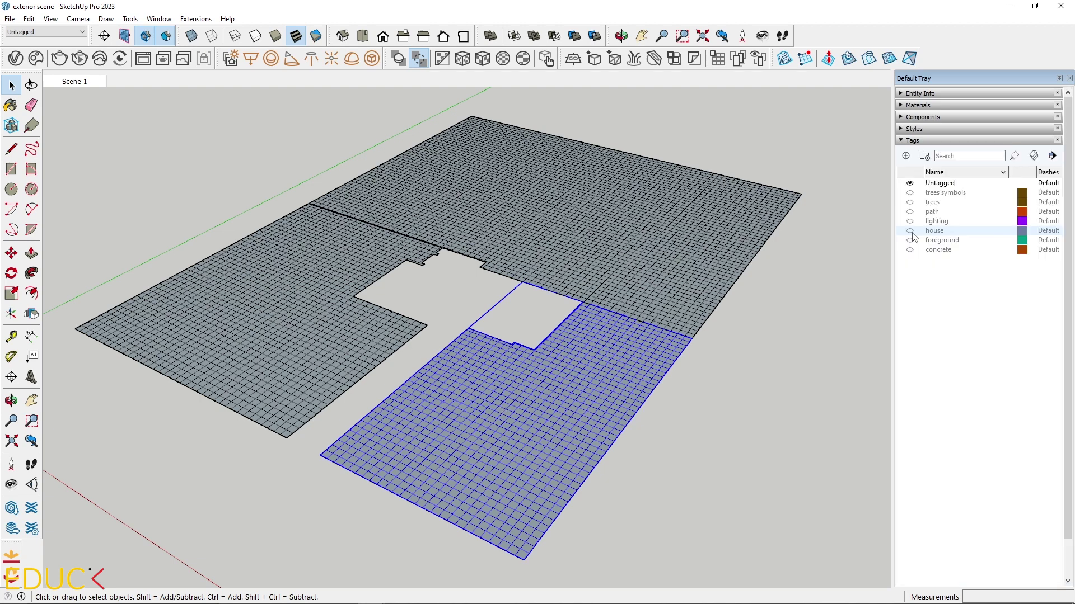
pyautogui.click(910, 231)
pyautogui.click(910, 212)
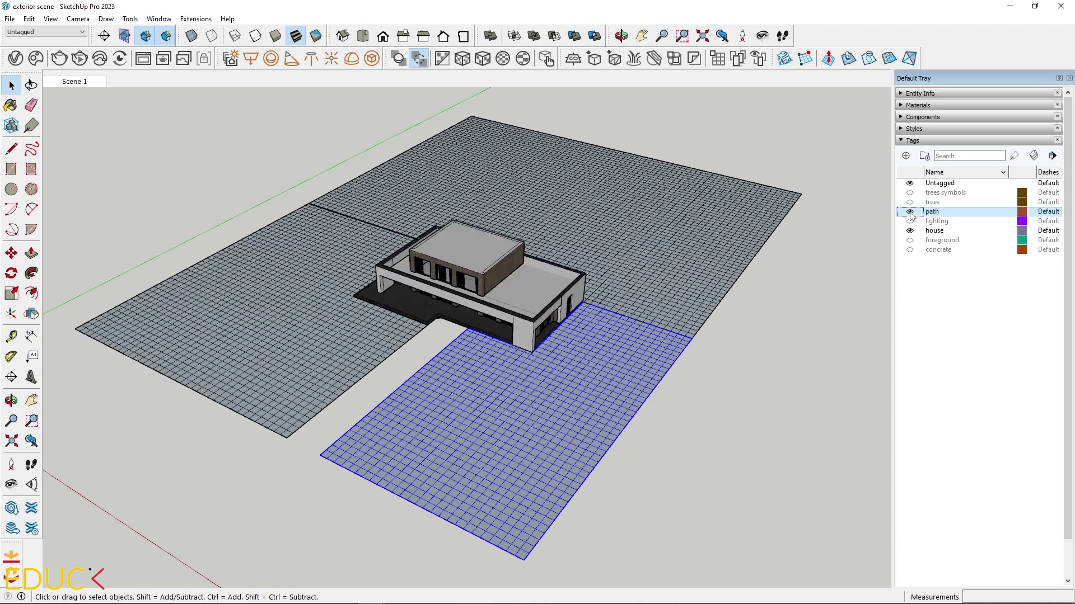
pyautogui.click(913, 140)
pyautogui.click(791, 364)
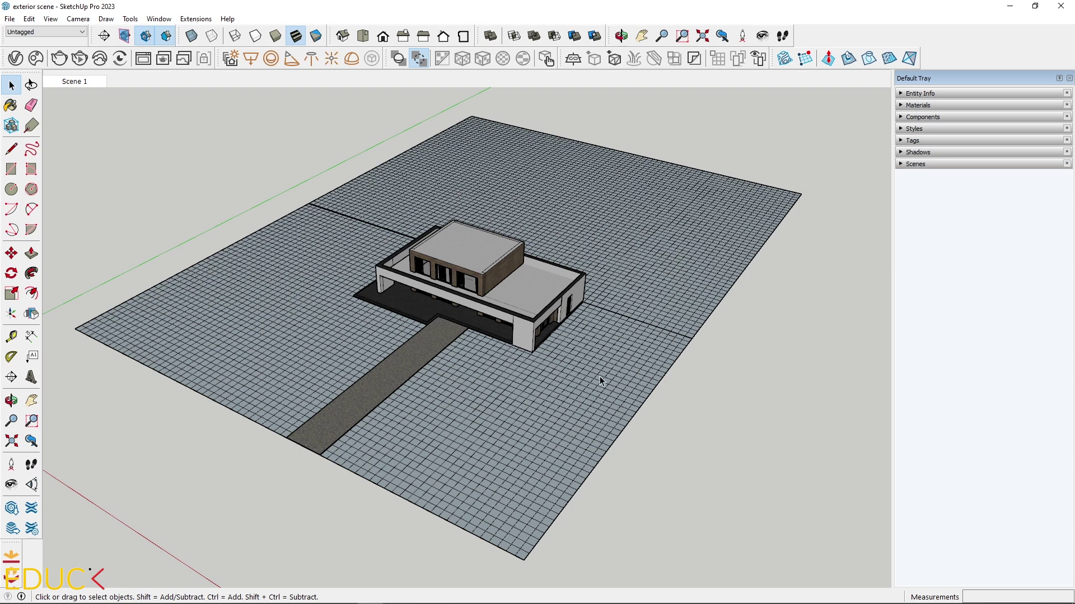
# - Open the rear lawn mesh and use Smoove with a 2000 cm radius to raise its right corner area and back edge
pyautogui.doubleClick(565, 206)
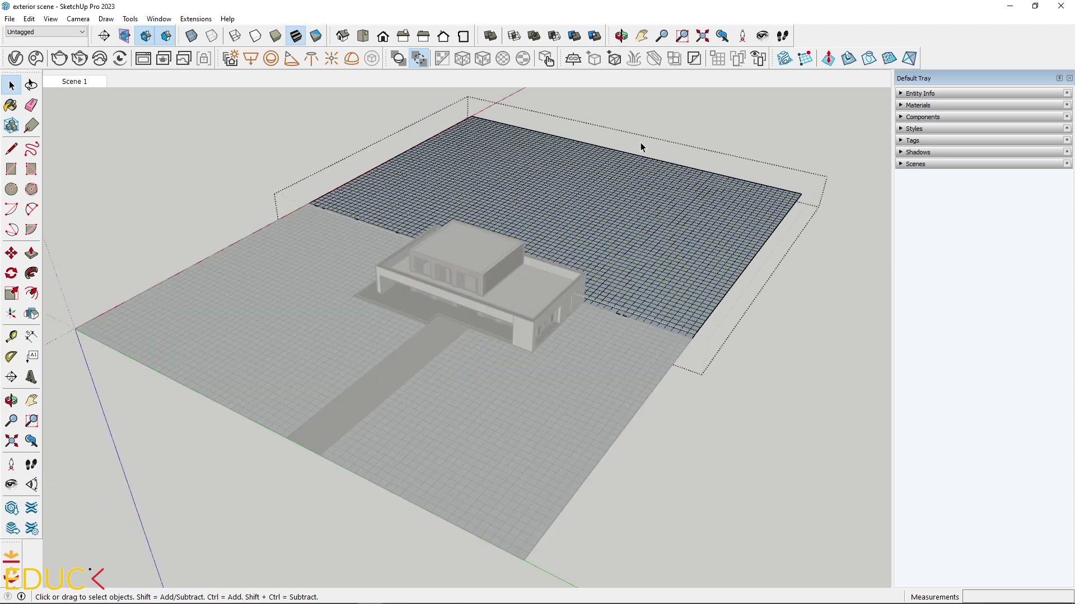
pyautogui.click(828, 58)
pyautogui.scroll(3, 542, 244)
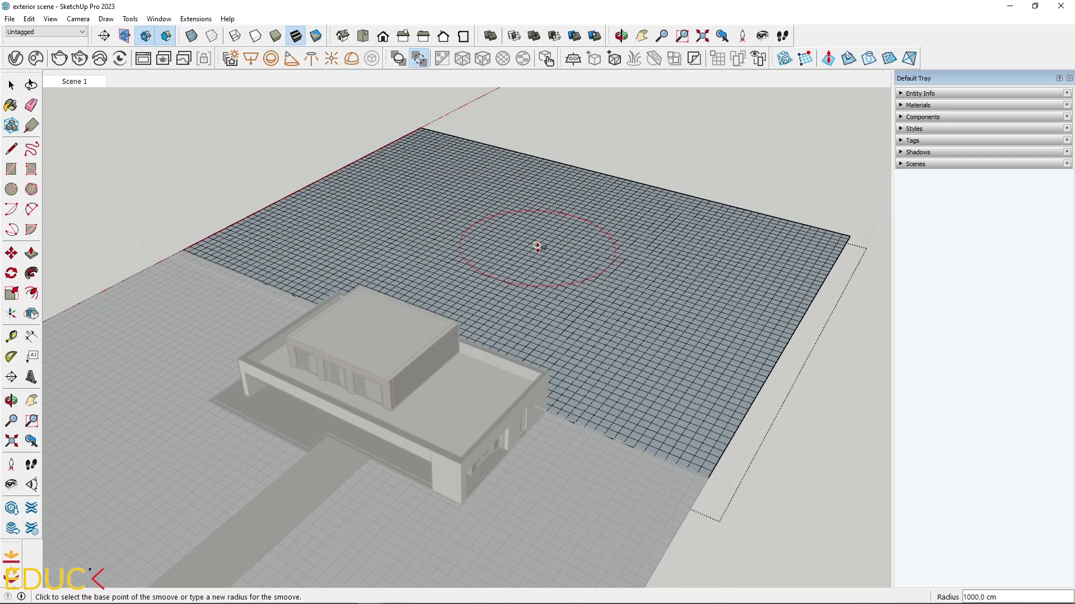
pyautogui.write('2000')
pyautogui.press('Return')
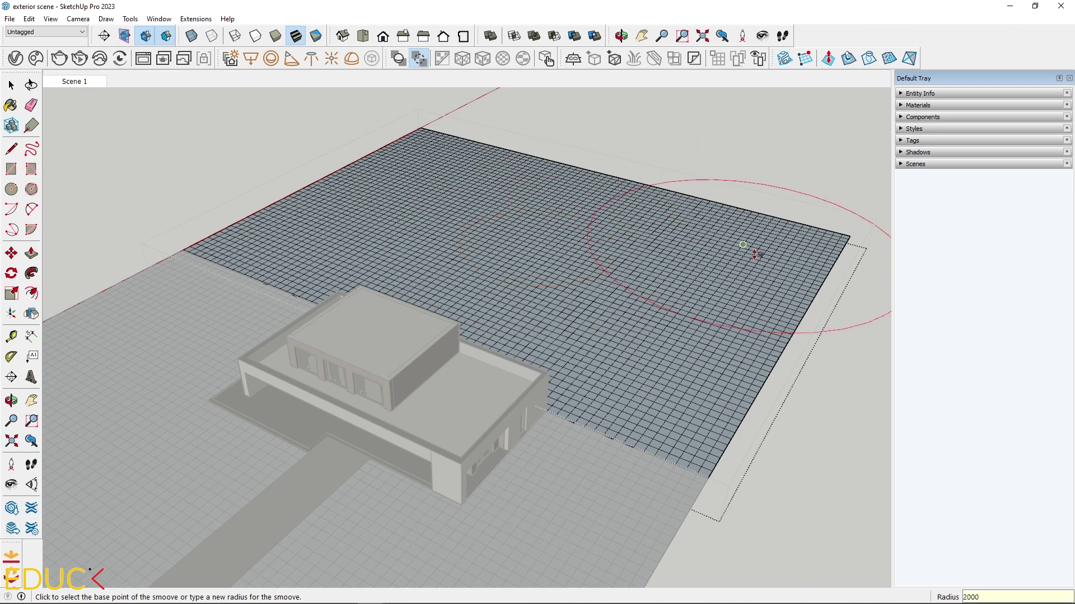
pyautogui.click(753, 251)
pyautogui.click(756, 248)
pyautogui.click(549, 209)
pyautogui.press('Escape')
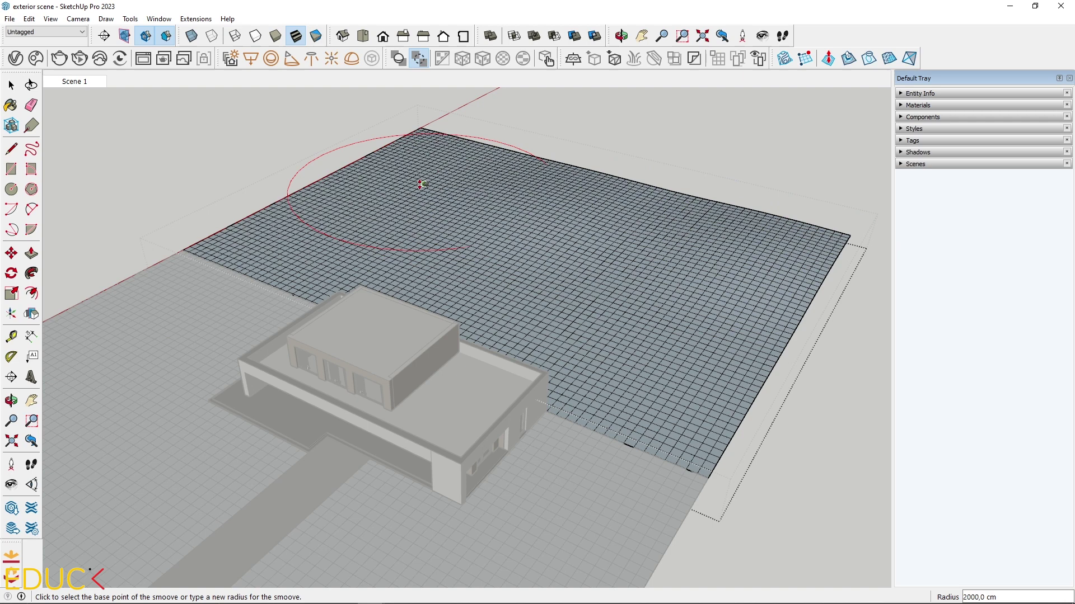
# - Smoove raised mounds into the back-left corner and along the left side of the rear lawn mesh
pyautogui.click(420, 178)
pyautogui.press('Escape')
pyautogui.click(422, 147)
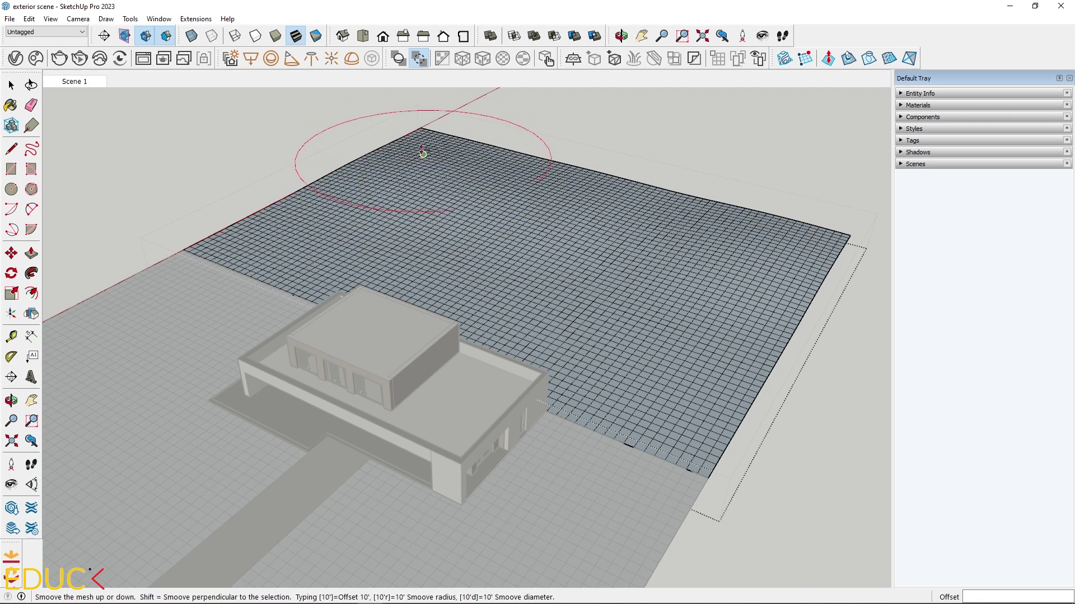
pyautogui.click(415, 135)
pyautogui.click(334, 197)
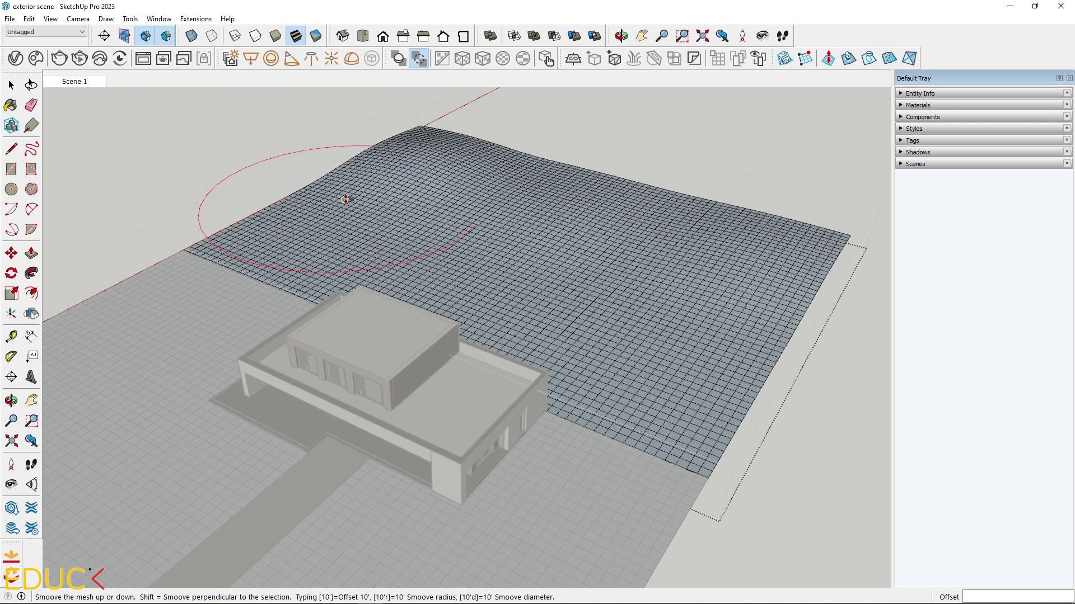
pyautogui.press('Escape')
# - Sculpt further gentle undulations along the back edge, at the right side and in the middle of the rear lawn mesh
pyautogui.click(576, 199)
pyautogui.press('Escape')
pyautogui.click(744, 257)
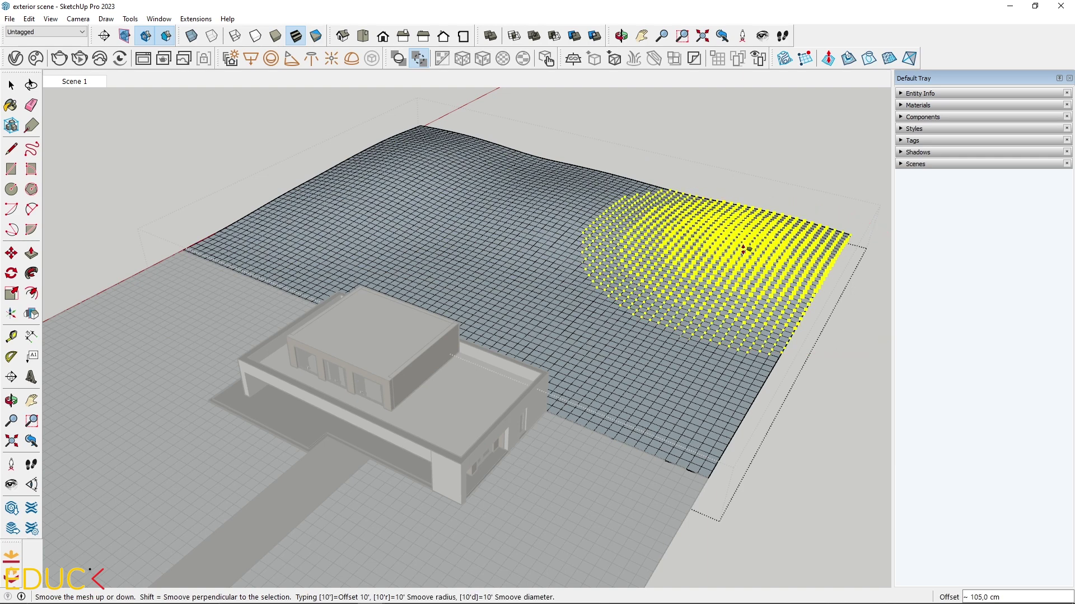
pyautogui.press('Escape')
pyautogui.click(721, 323)
pyautogui.press('Escape')
pyautogui.click(544, 236)
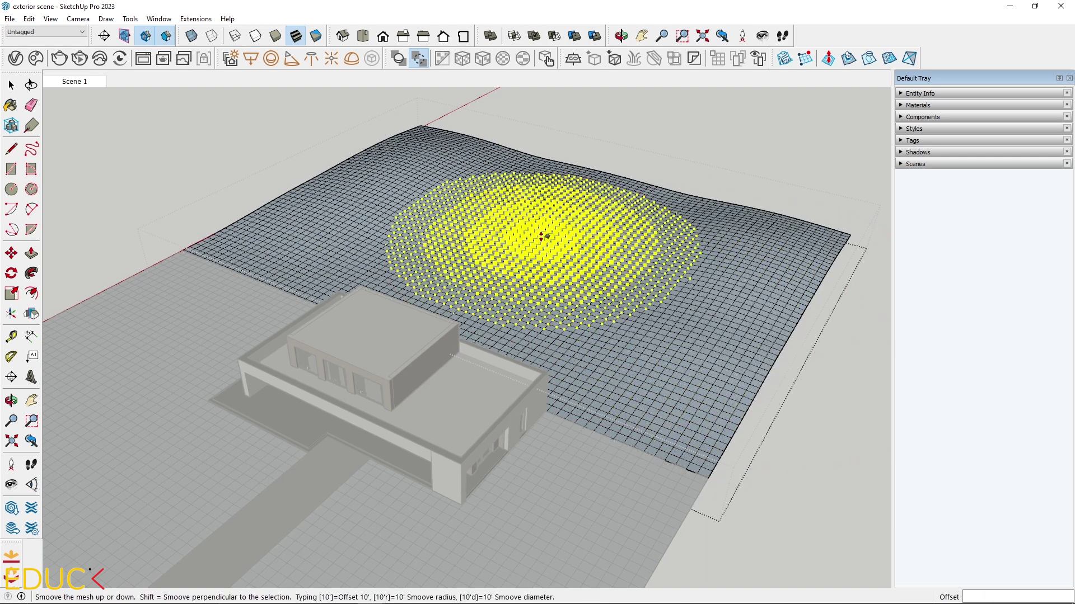
# - Set the Smoove radius to 500 cm, finish editing the rear lawn mesh and pick the front-right lawn mesh
pyautogui.press('Escape')
pyautogui.write('500')
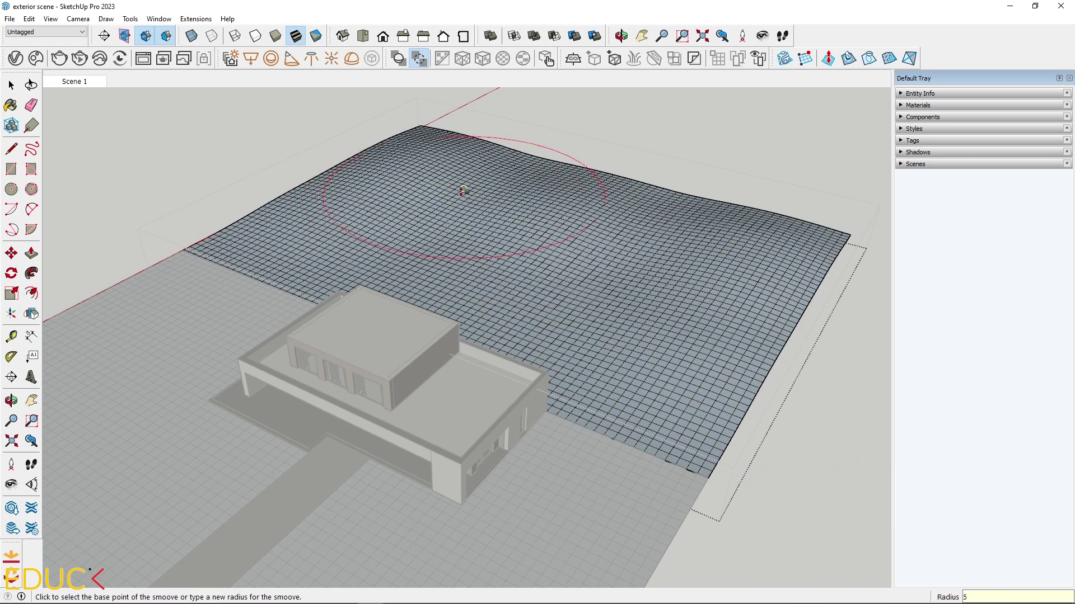
pyautogui.press('Return')
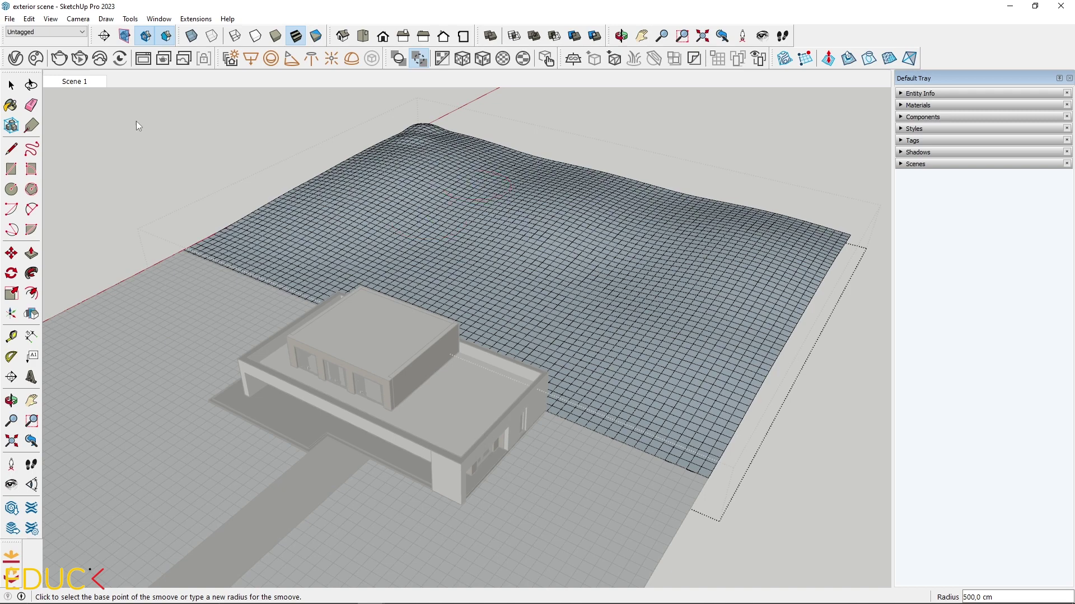
pyautogui.click(11, 85)
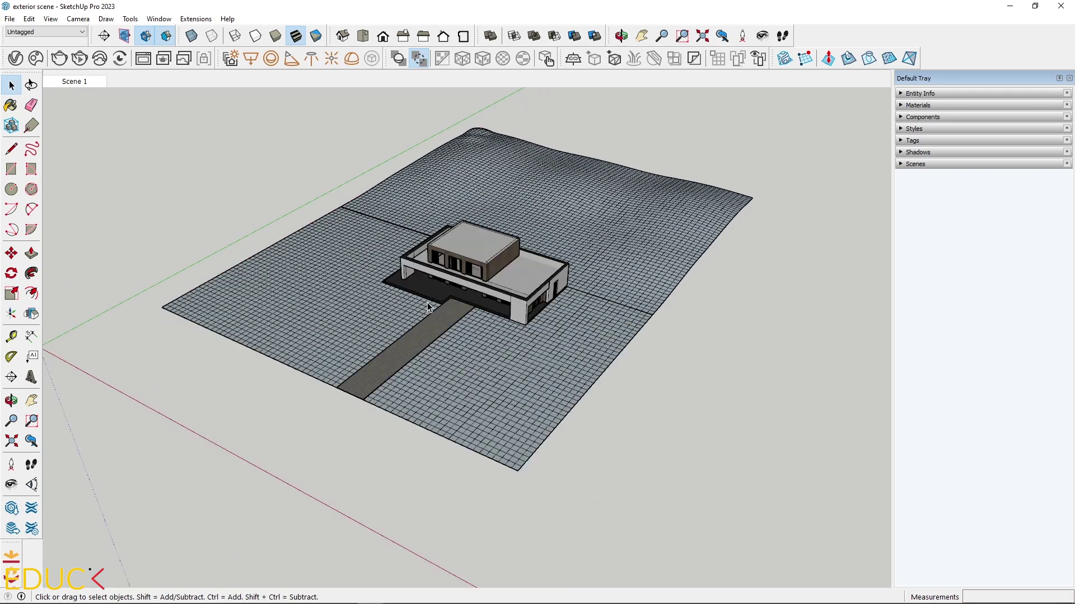
pyautogui.click(495, 375)
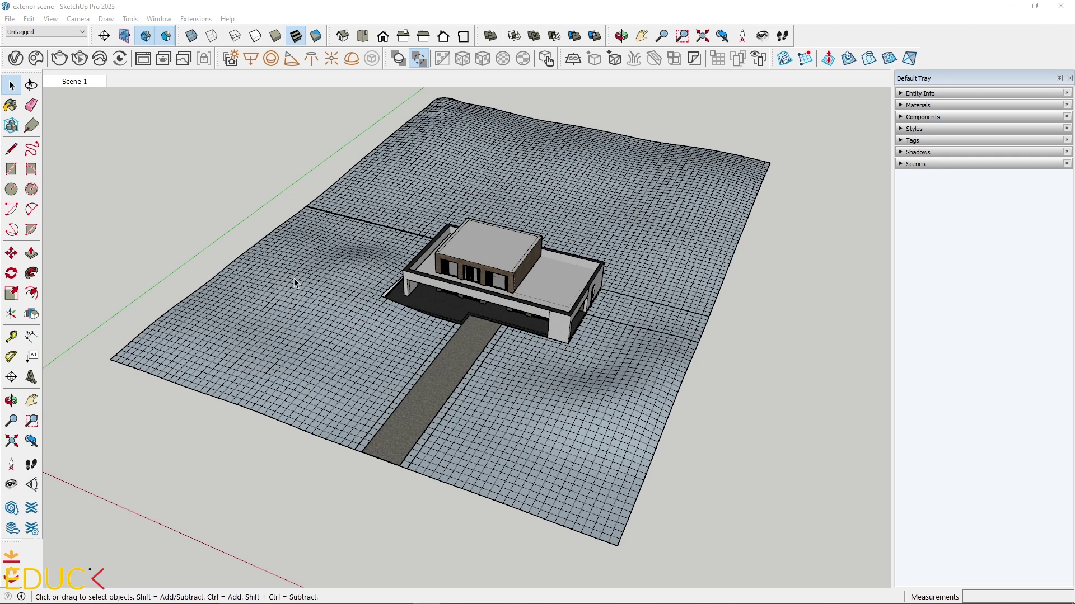
# - Open the front-left lawn mesh, select all of its geometry and reverse its faces
pyautogui.doubleClick(292, 315)
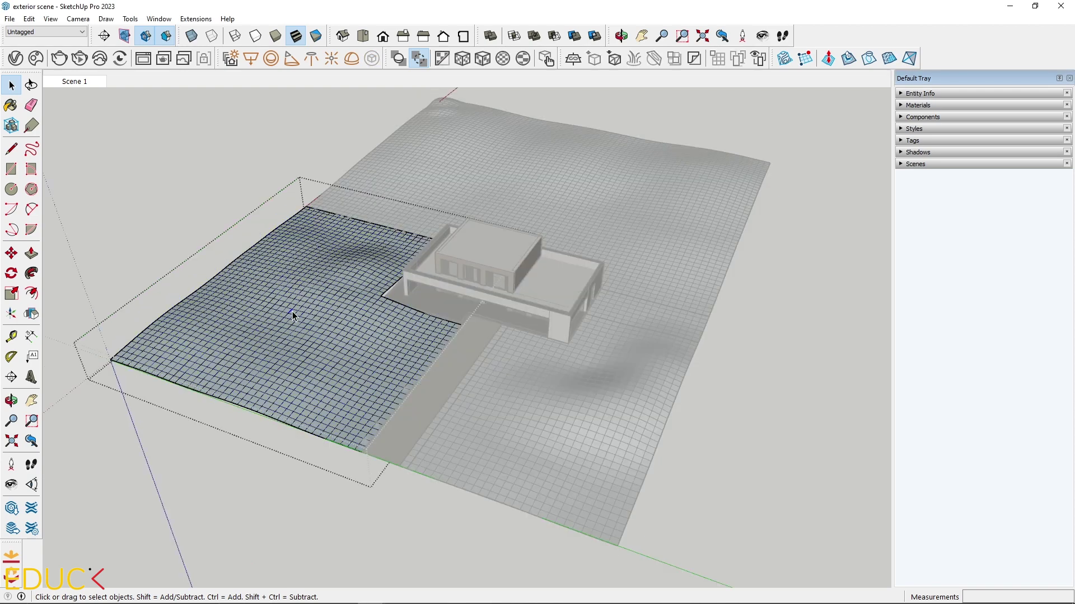
pyautogui.tripleClick(292, 315)
pyautogui.rightClick(292, 316)
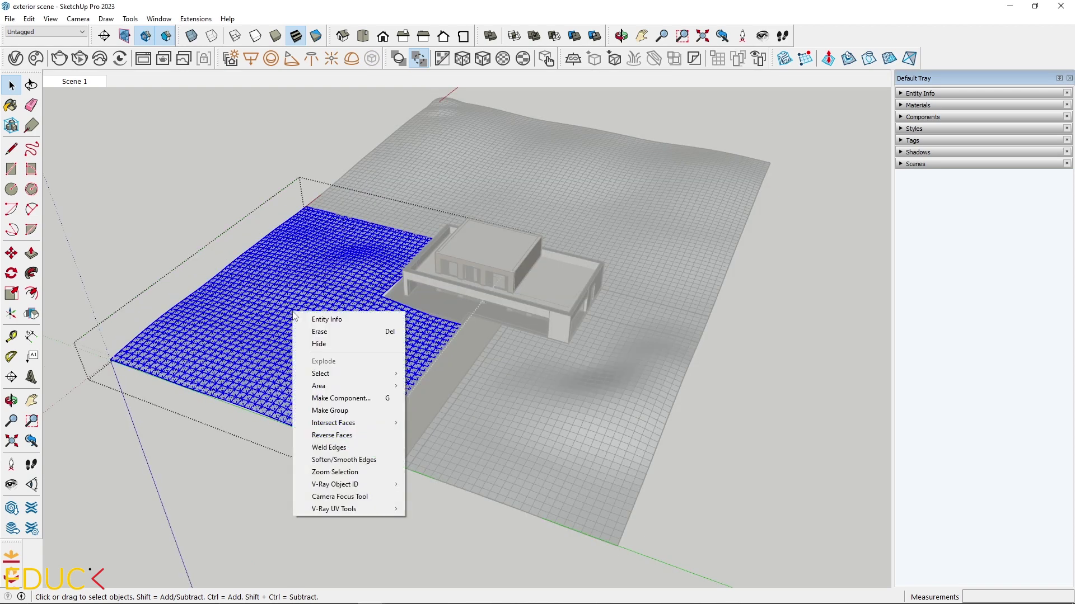
pyautogui.click(330, 436)
pyautogui.click(128, 475)
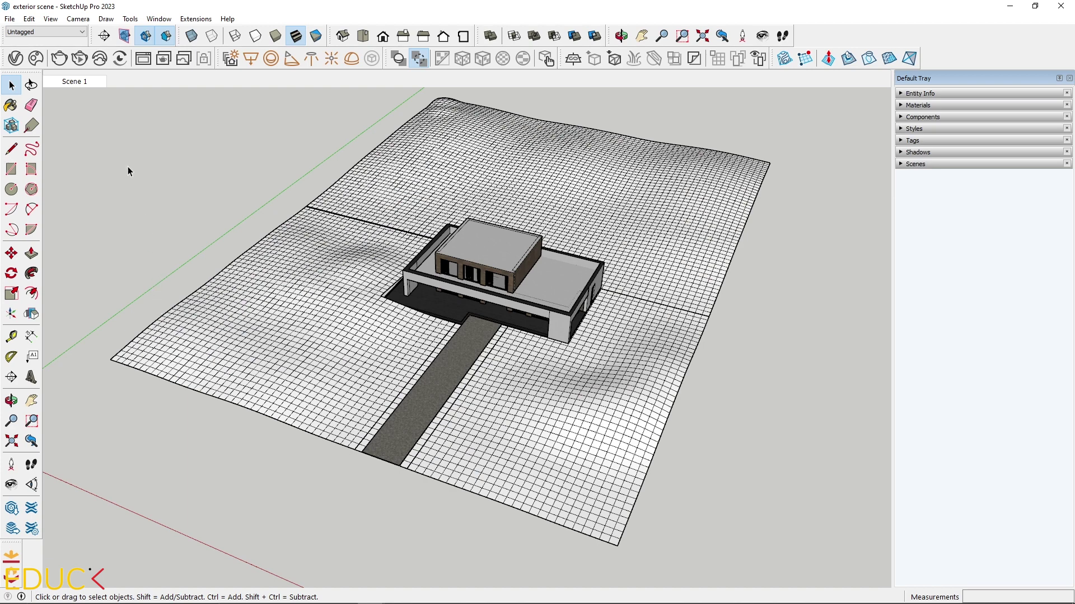
# - Import the Grass 39-39 material from the Ground materials category of the Chaos Cosmos library
pyautogui.click(39, 62)
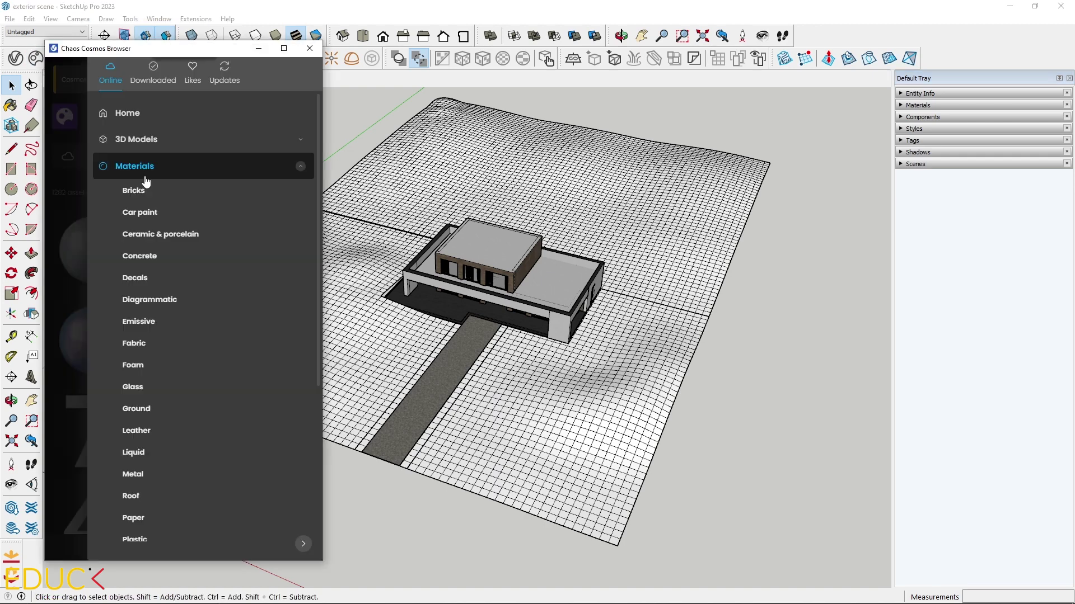
pyautogui.click(136, 410)
pyautogui.scroll(-3, 134, 408)
pyautogui.moveTo(257, 385)
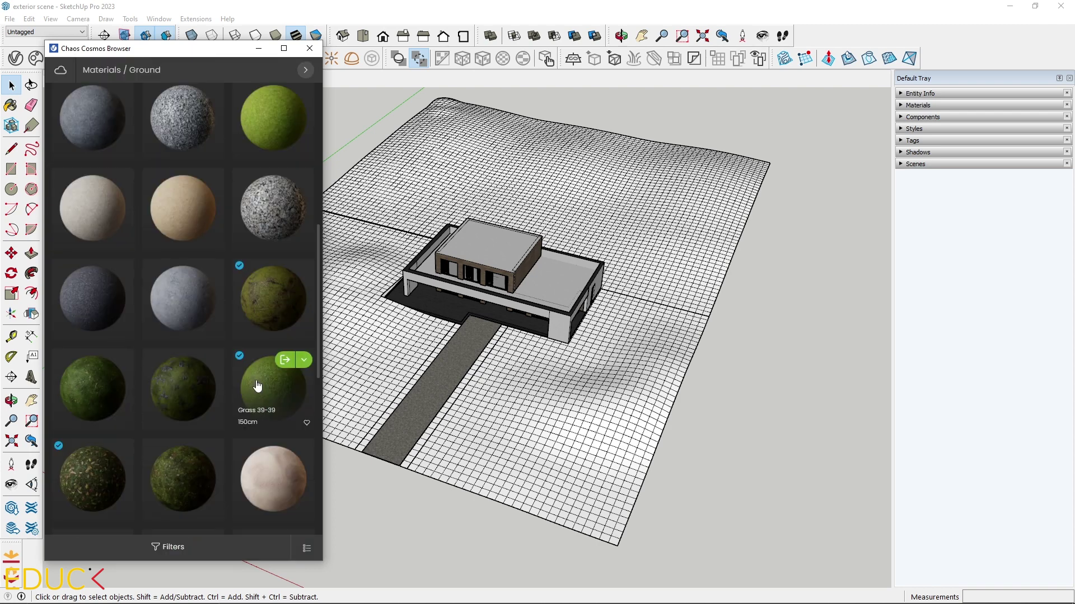
pyautogui.click(284, 361)
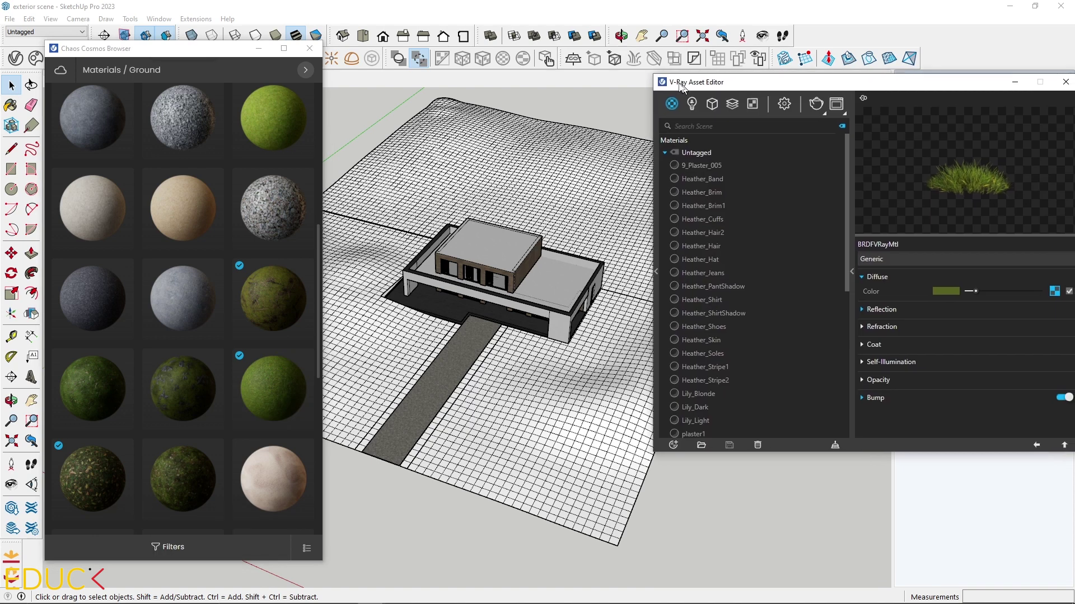
# - Choose the Grass 39-39 150cm material and paint it onto the lawn meshes around the house
pyautogui.scroll(-7, 703, 269)
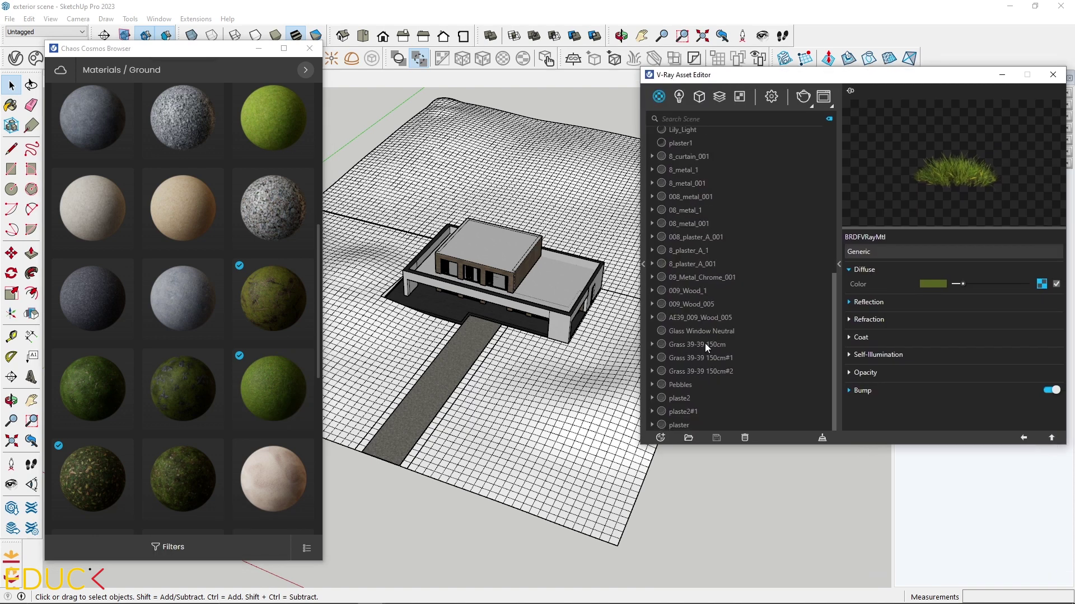
pyautogui.click(704, 343)
pyautogui.click(1051, 74)
pyautogui.click(915, 137)
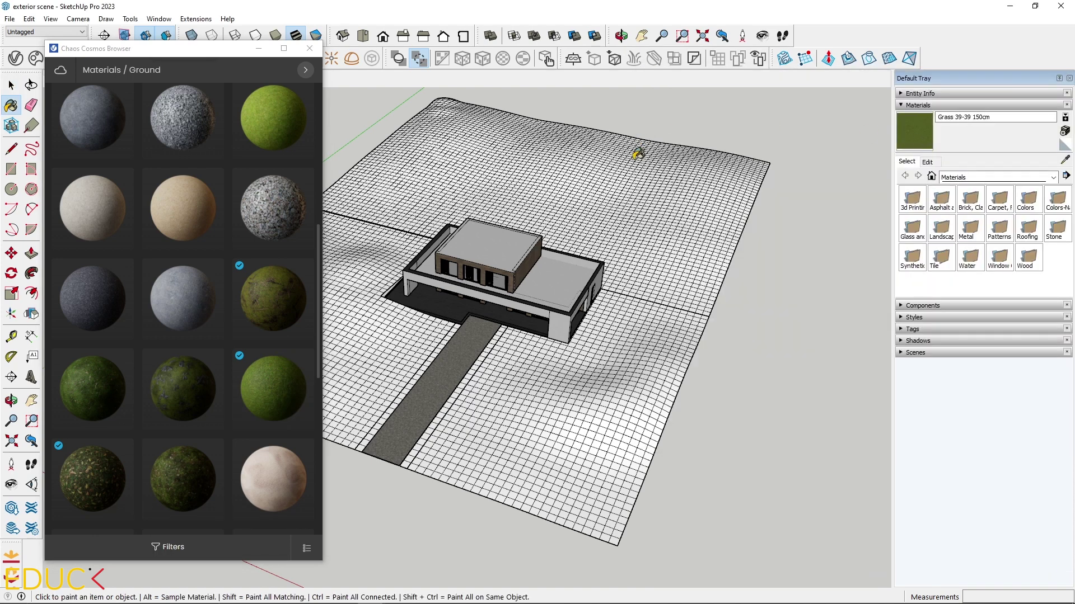
pyautogui.click(626, 187)
pyautogui.click(570, 374)
pyautogui.scroll(2, 569, 374)
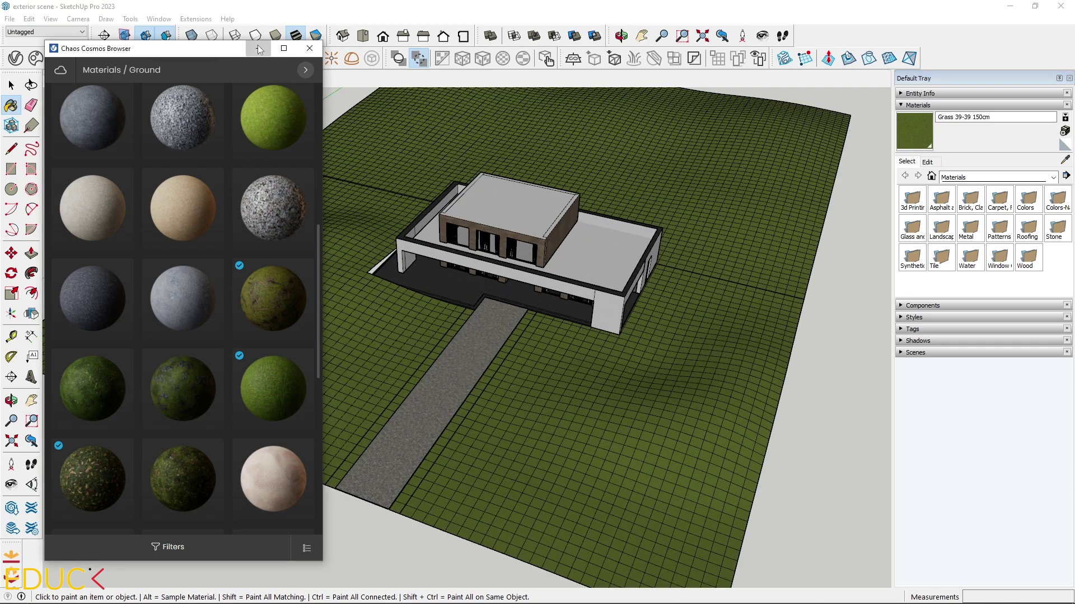
# - Close the asset library, switch to the Scene 1 view and run a V-Ray test render of the grass material
pyautogui.click(309, 48)
pyautogui.press('space')
pyautogui.click(75, 82)
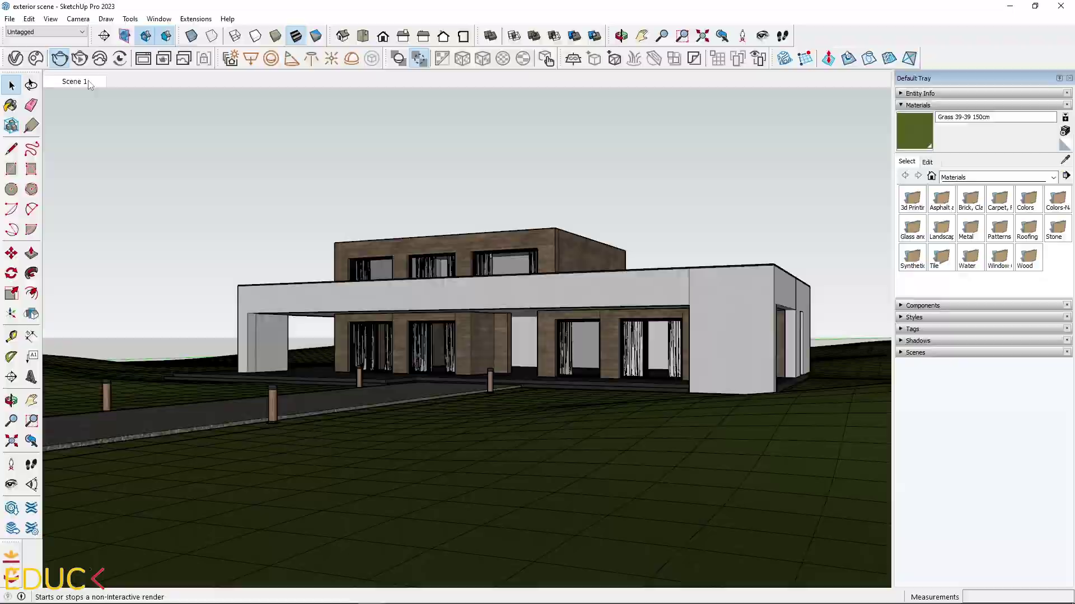
pyautogui.click(60, 58)
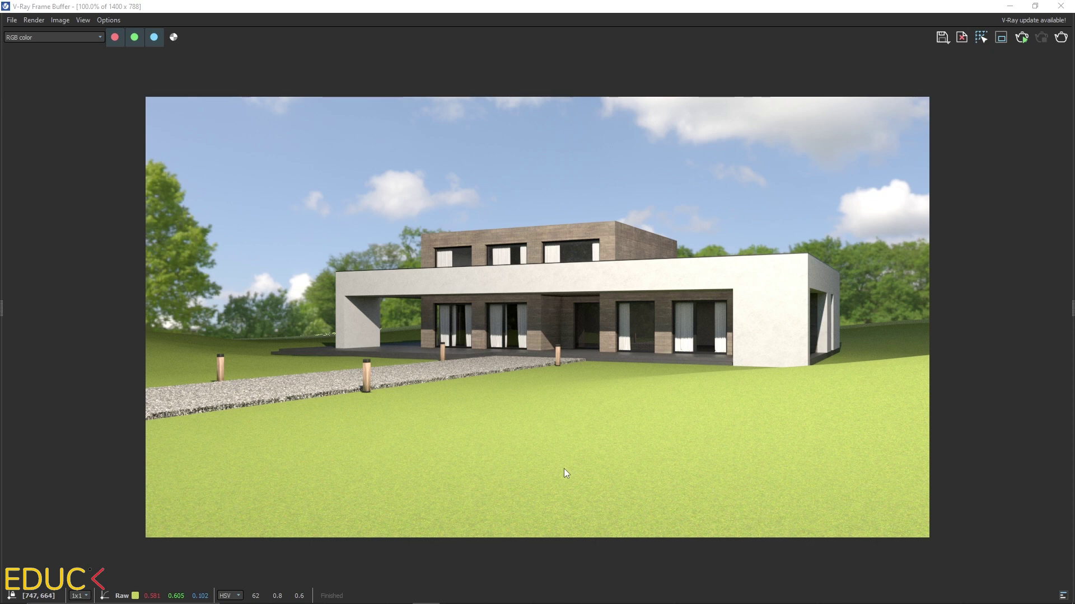
pyautogui.click(1010, 6)
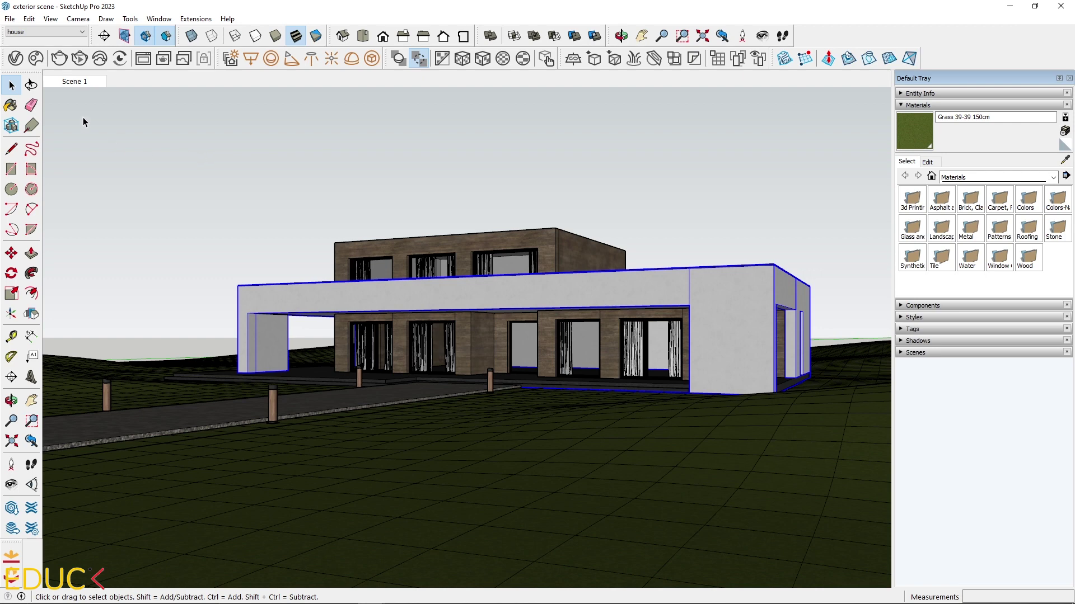
# - Open the Chaos Cosmos library and show the Flowers, grass & rocks category of the vegetation models
pyautogui.click(36, 58)
pyautogui.click(127, 115)
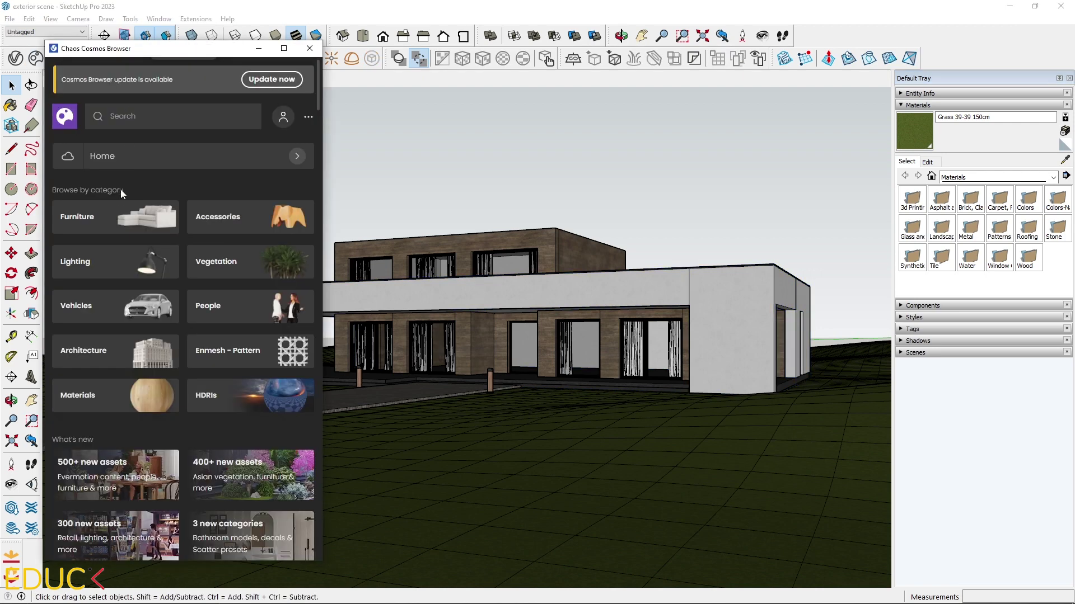
pyautogui.click(254, 262)
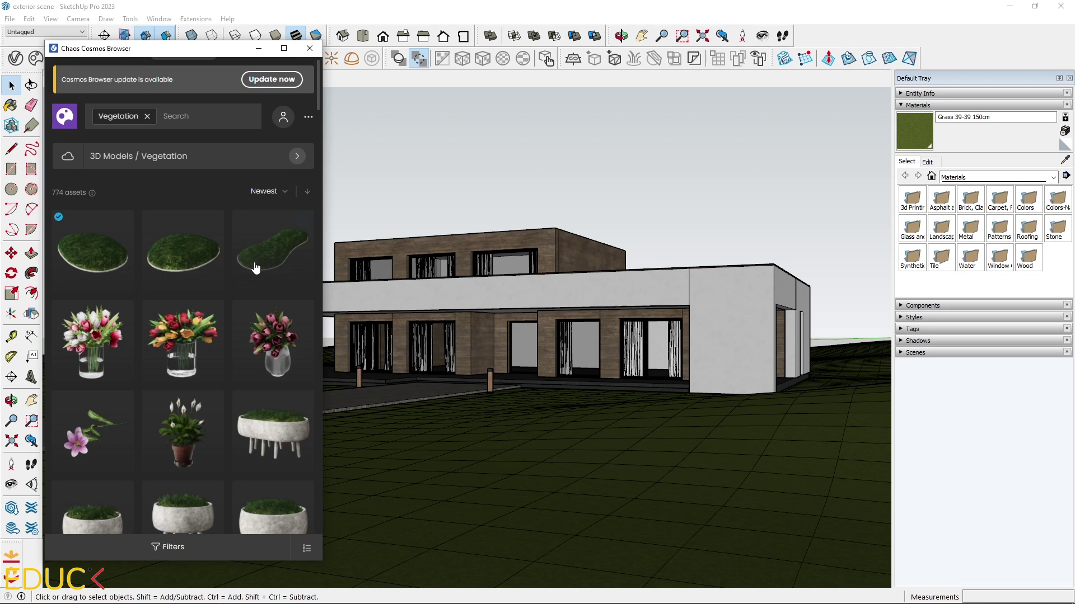
pyautogui.click(71, 156)
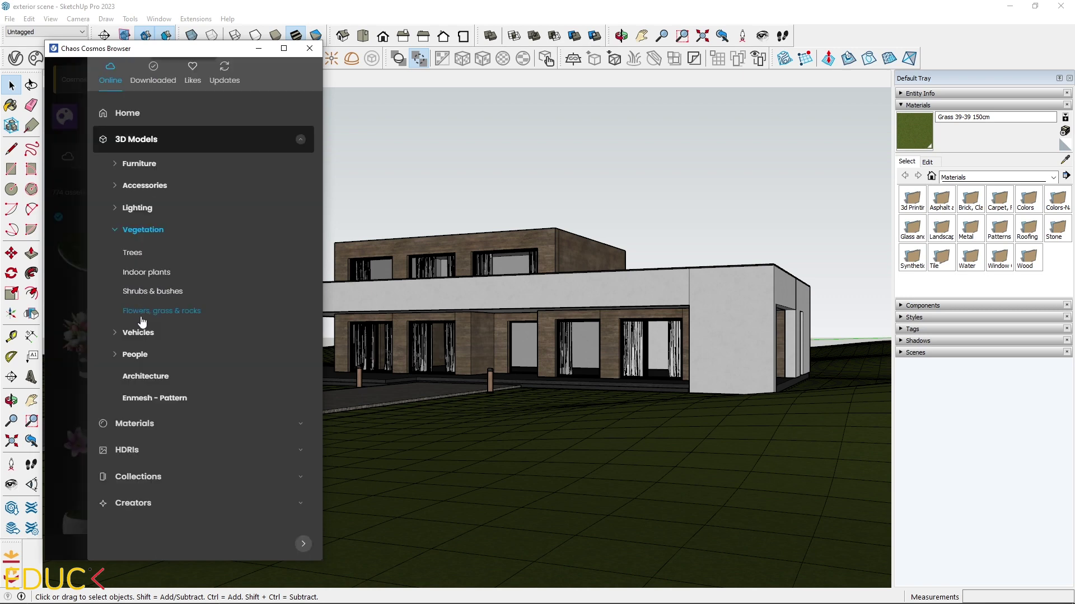
pyautogui.click(138, 313)
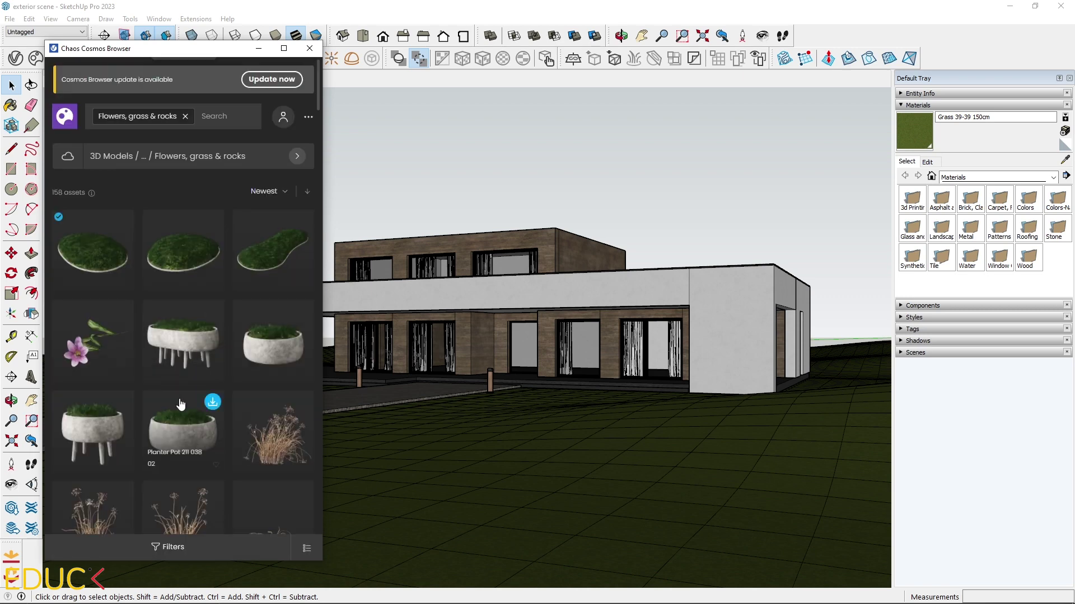
# - Import the Ray Grass 004 model and place it on the empty ground in front of the lawn
pyautogui.scroll(-5, 88, 278)
pyautogui.click(122, 239)
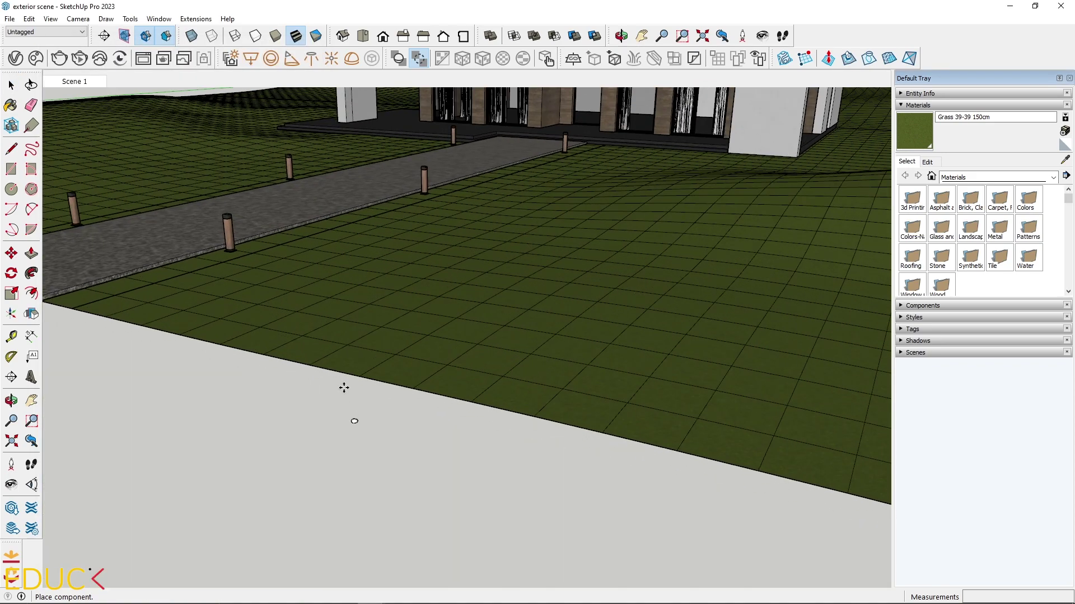
pyautogui.scroll(2, 343, 388)
pyautogui.click(339, 395)
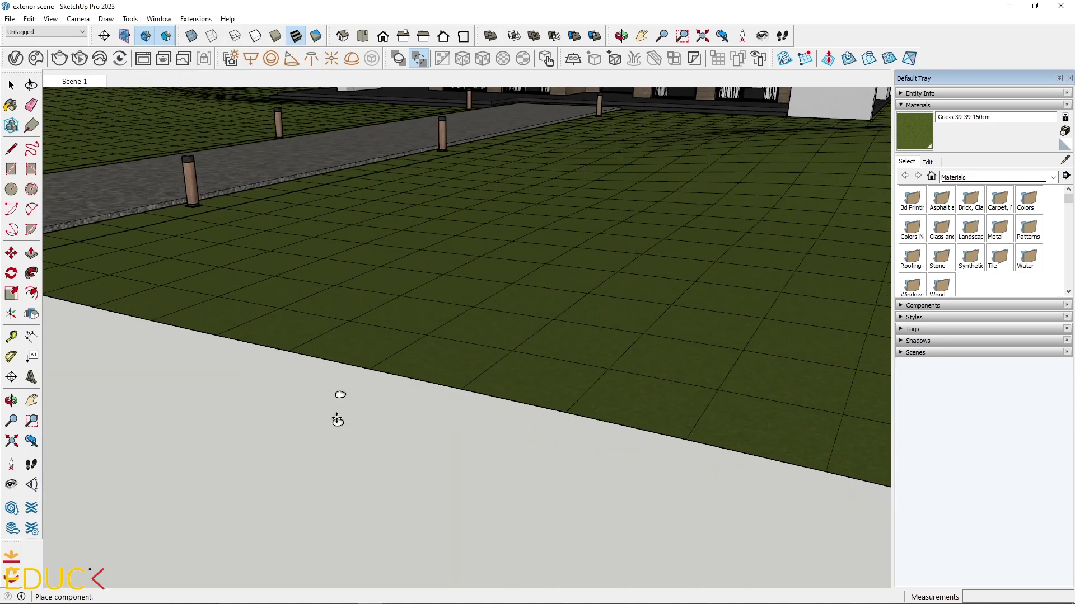
# - Import Ray Grass 005, Ray Grass 006 and Tall Flatsedge 005 from Chaos Cosmos and place them next to Ray Grass 004
pyautogui.click(36, 59)
pyautogui.click(192, 268)
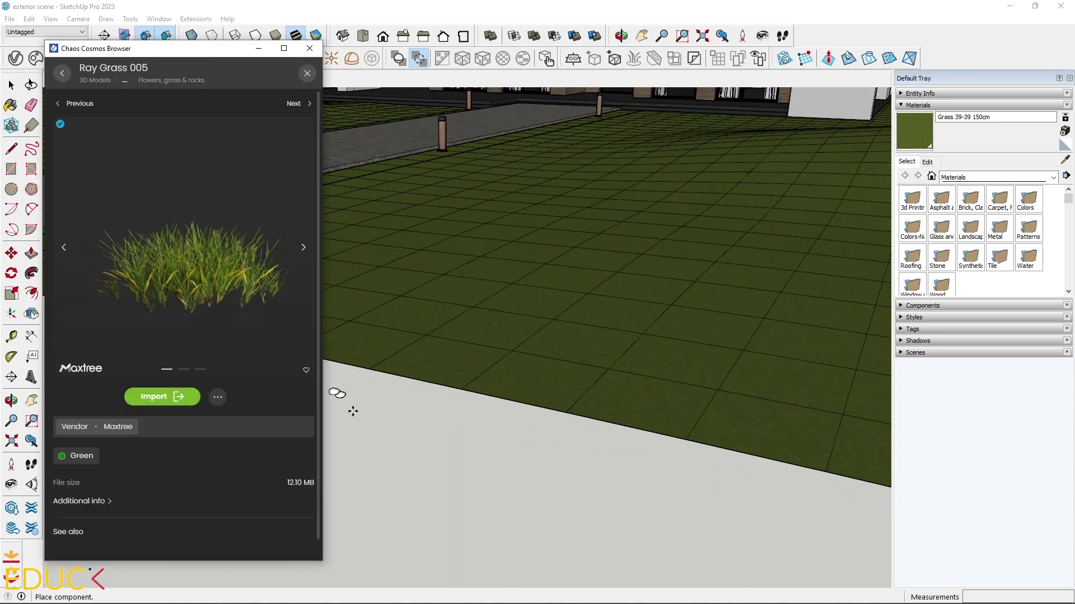
pyautogui.click(175, 399)
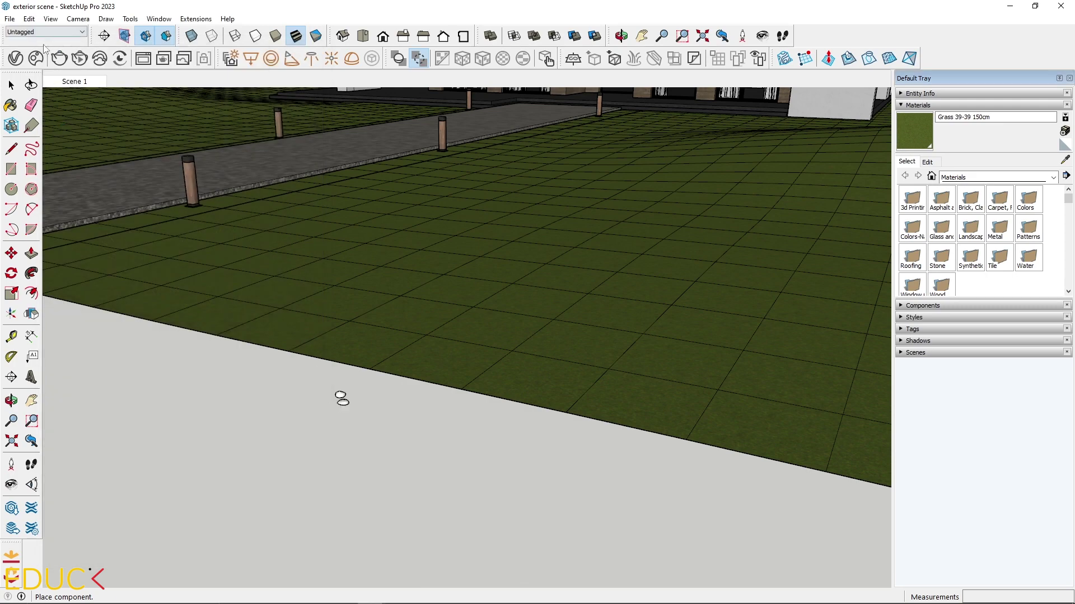
pyautogui.click(140, 400)
pyautogui.scroll(-3, 185, 361)
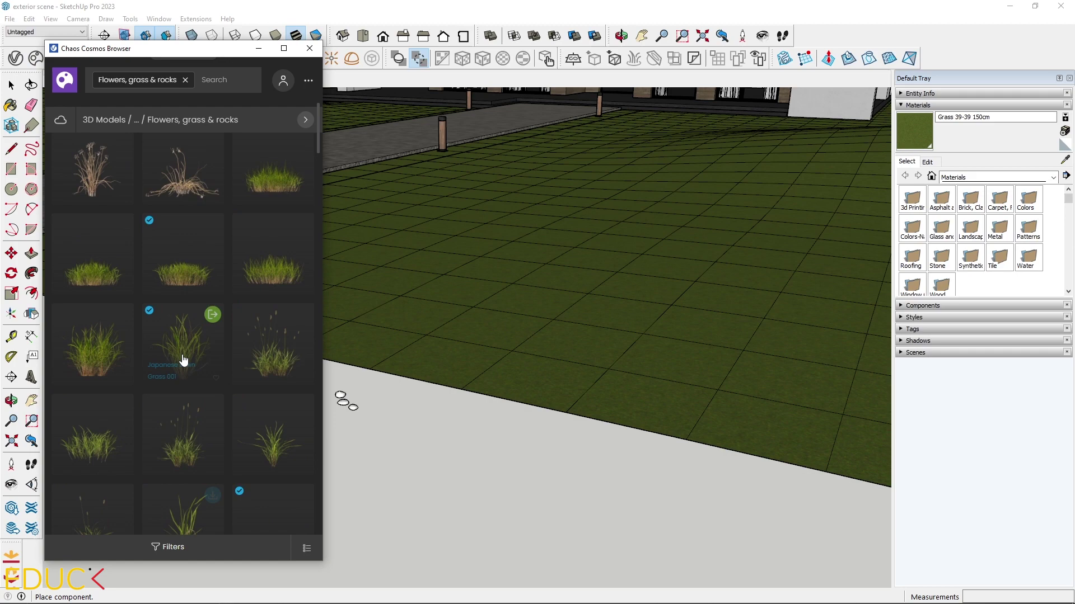
pyautogui.click(283, 383)
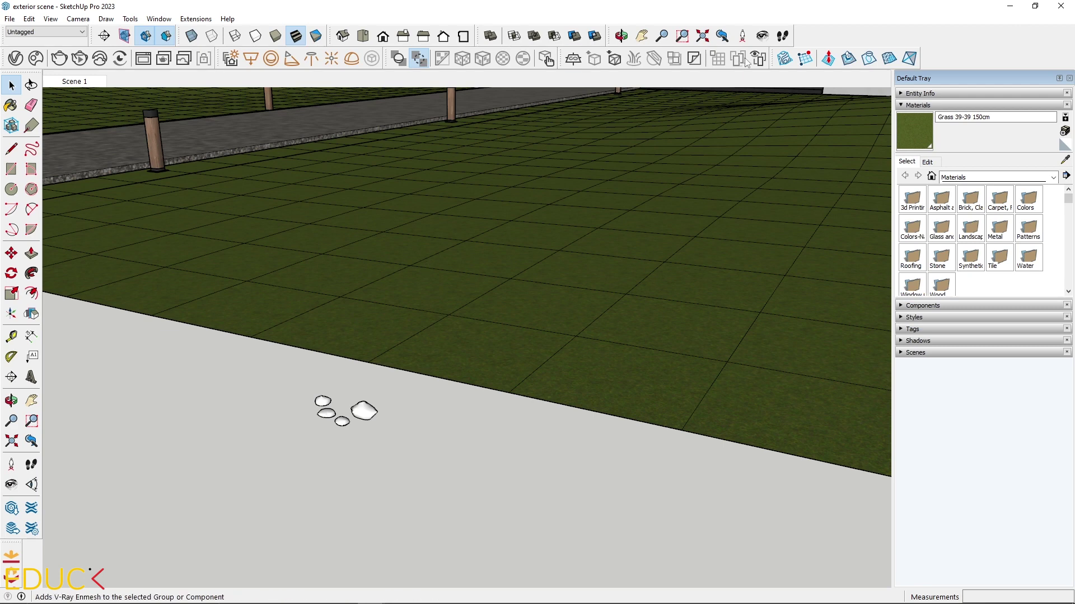
# - Hide the V-Ray Objects toolbar and show it again
pyautogui.rightClick(927, 59)
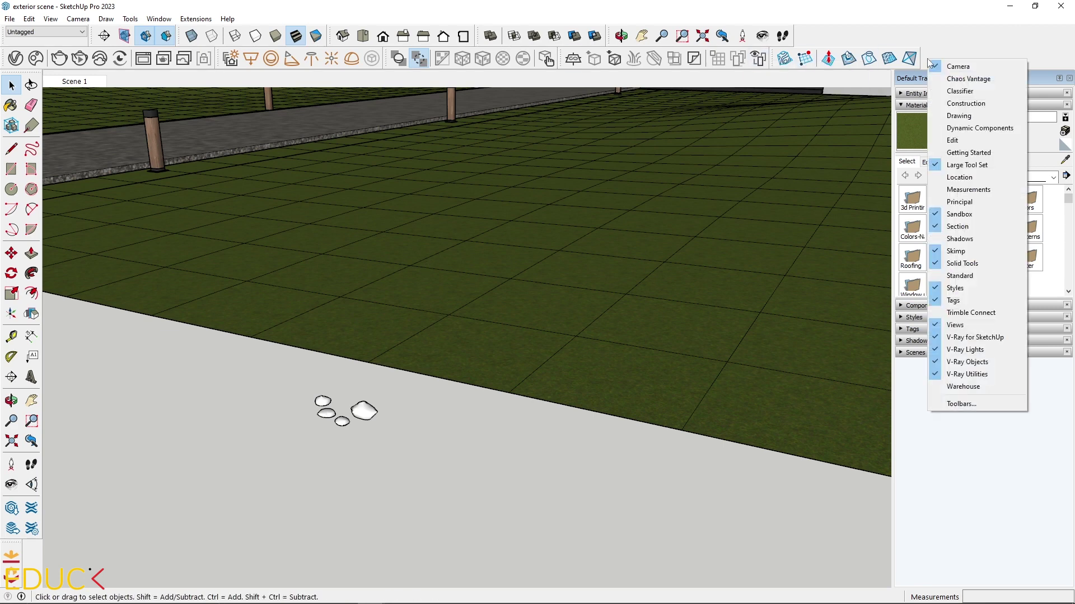
pyautogui.click(967, 362)
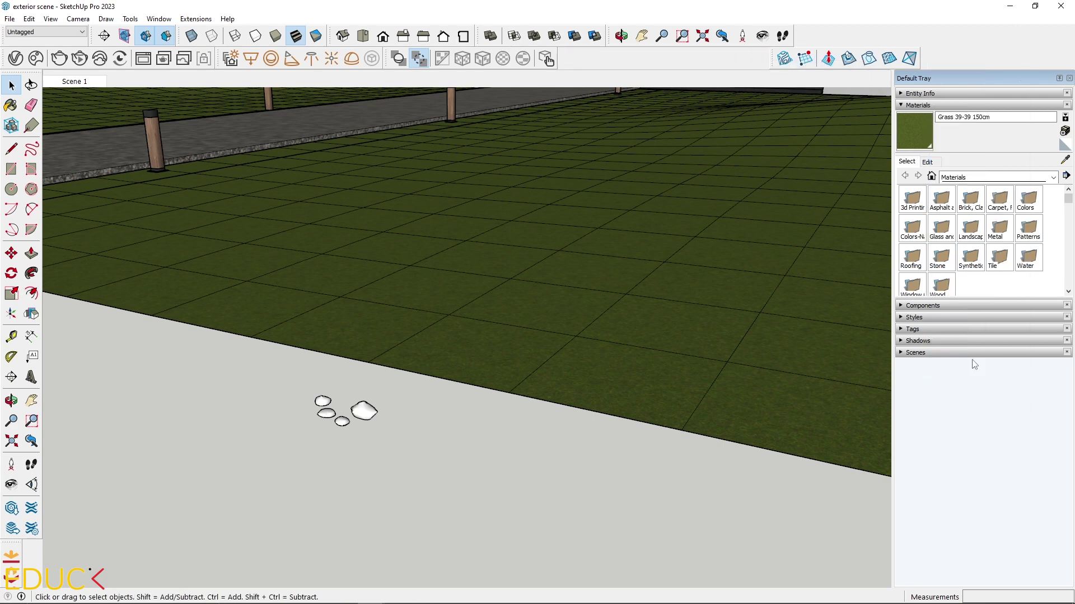
pyautogui.rightClick(623, 62)
pyautogui.click(653, 367)
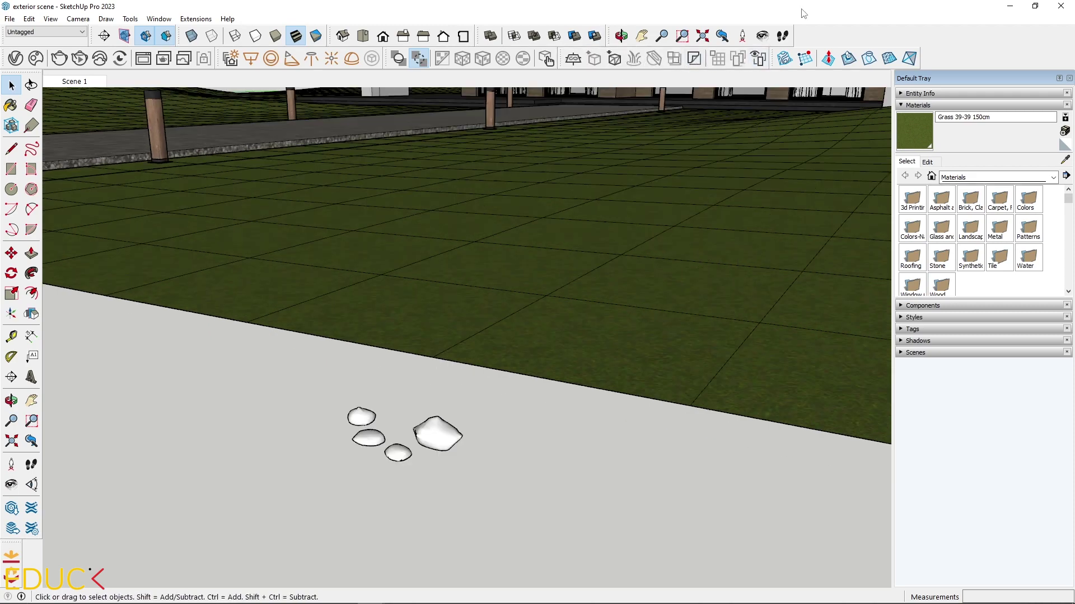
# - Select the lawn mesh to the right of the path and add a V-Ray Scatter modifier to it
pyautogui.scroll(-2, 502, 384)
pyautogui.moveTo(504, 361); pyautogui.dragTo(514, 336, button='middle')
pyautogui.scroll(-3, 511, 337)
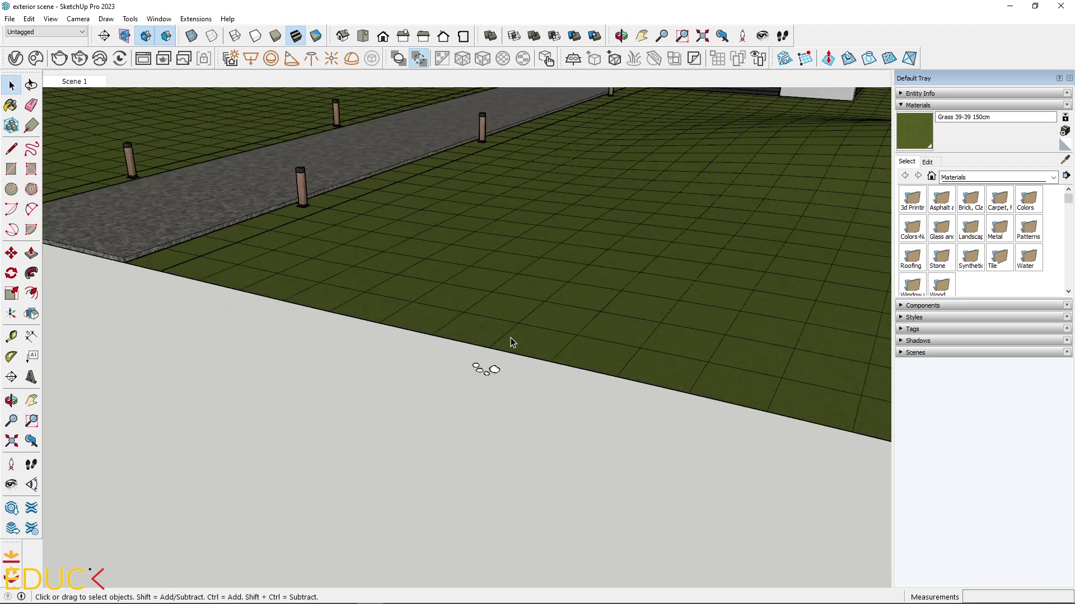
pyautogui.click(556, 217)
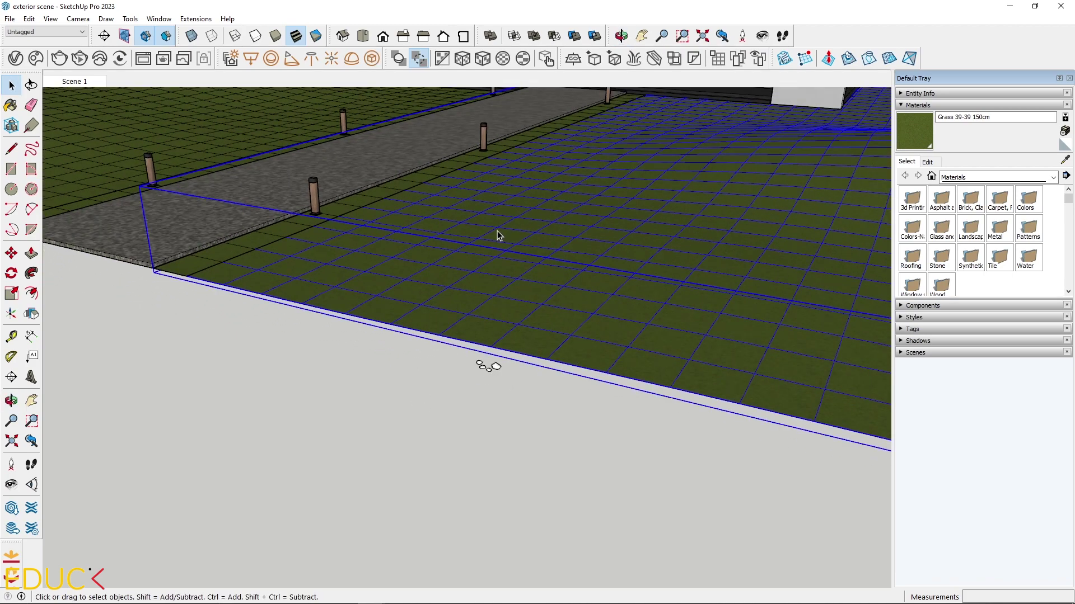
pyautogui.click(739, 59)
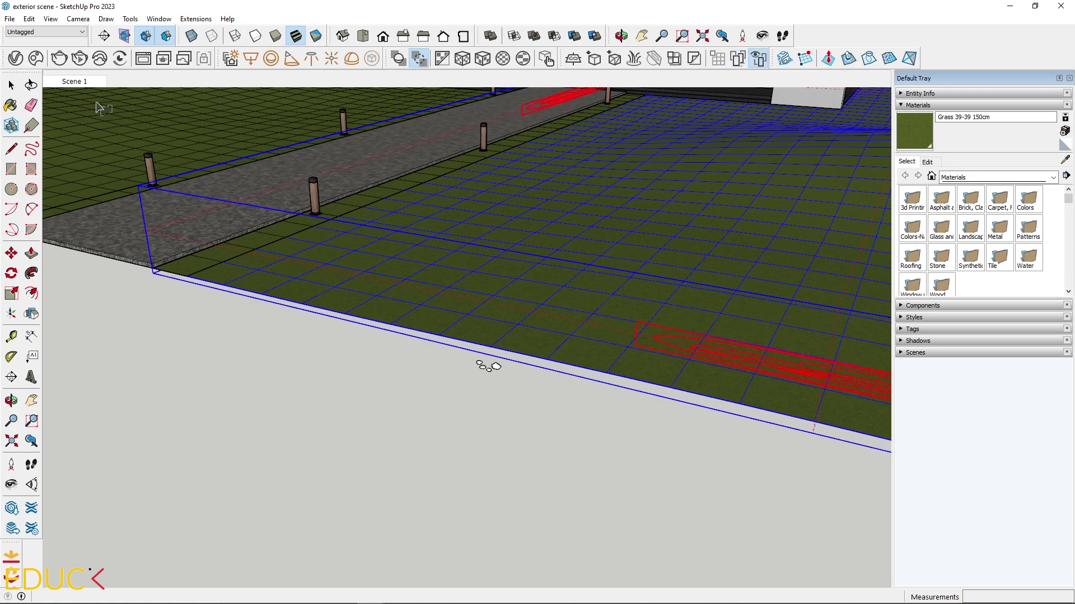
# - Find the new Scatter object among the geometries in the V-Ray Asset Editor and rename it Scatter_Grass
pyautogui.click(16, 58)
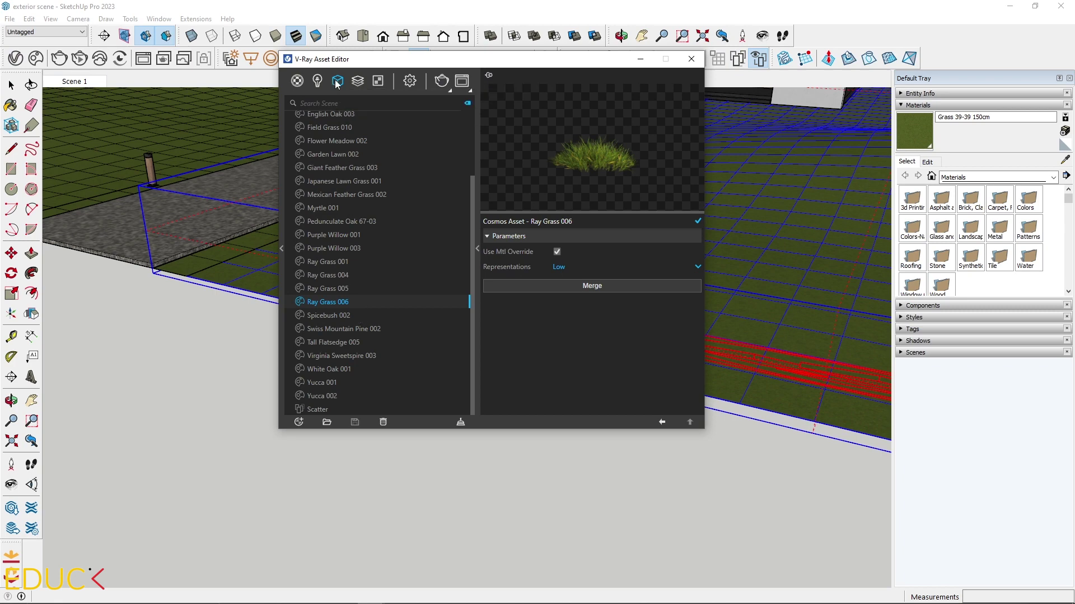
pyautogui.click(322, 412)
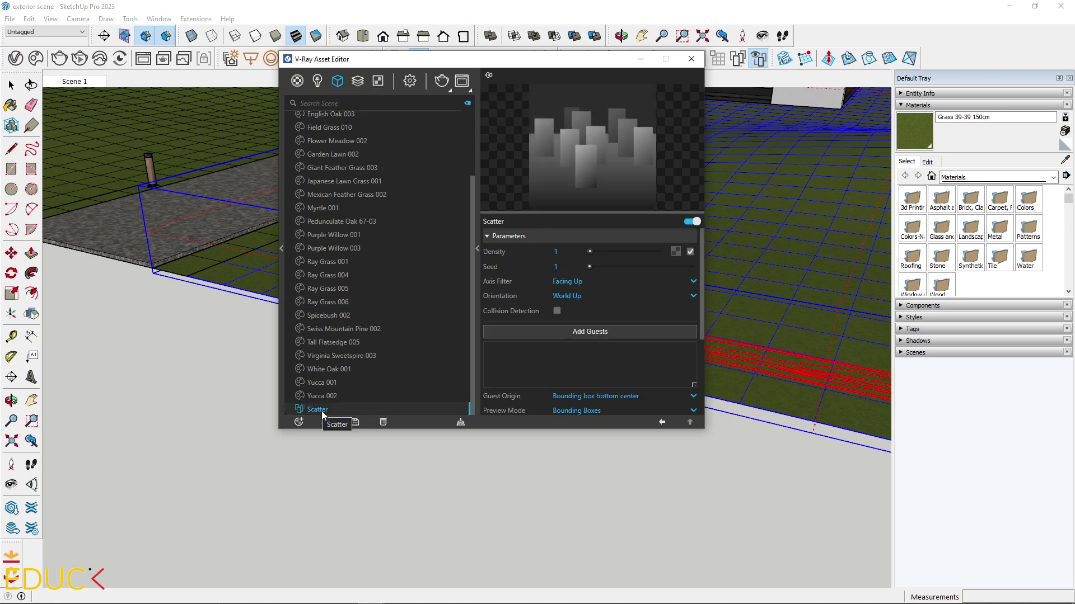
pyautogui.doubleClick(323, 410)
pyautogui.write('_Grass')
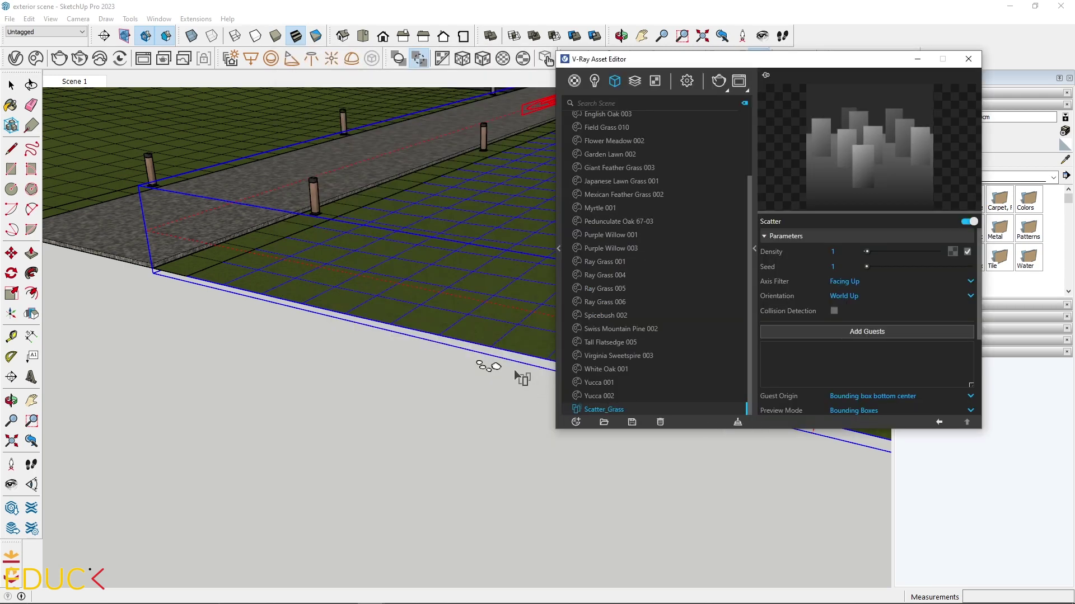
# - Select the four placed grass models and add them as guests of Scatter_Grass
pyautogui.scroll(3, 456, 359)
pyautogui.scroll(3, 492, 386)
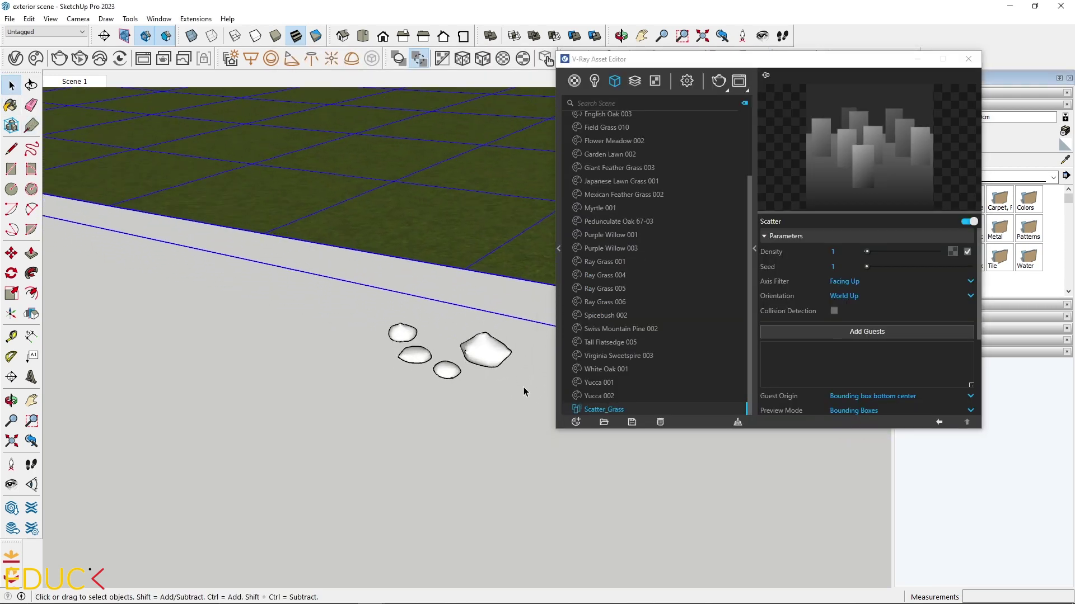
pyautogui.moveTo(516, 408); pyautogui.dragTo(357, 324)
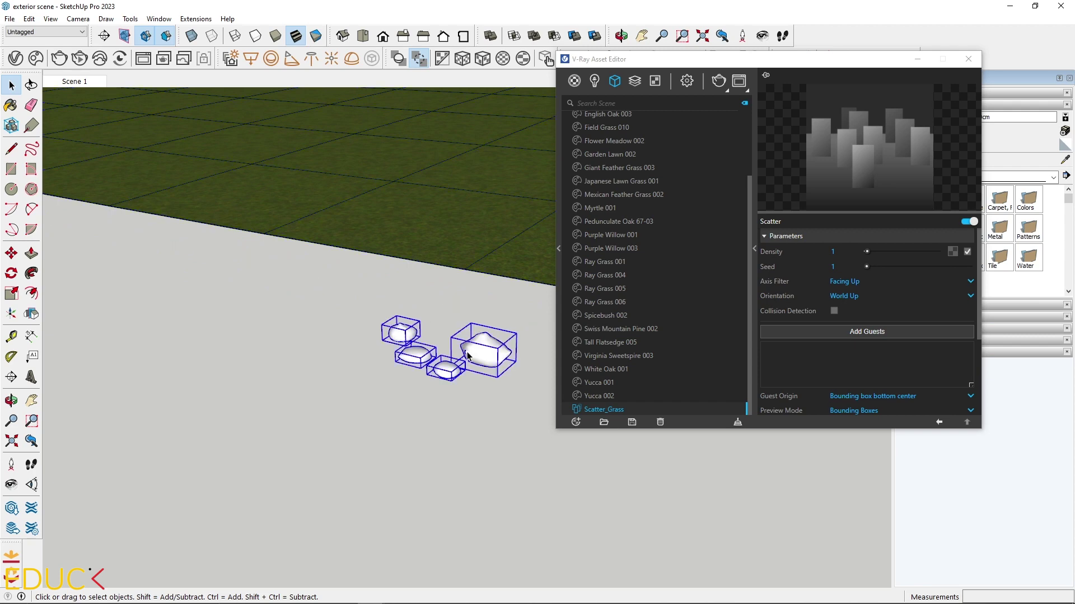
pyautogui.click(844, 330)
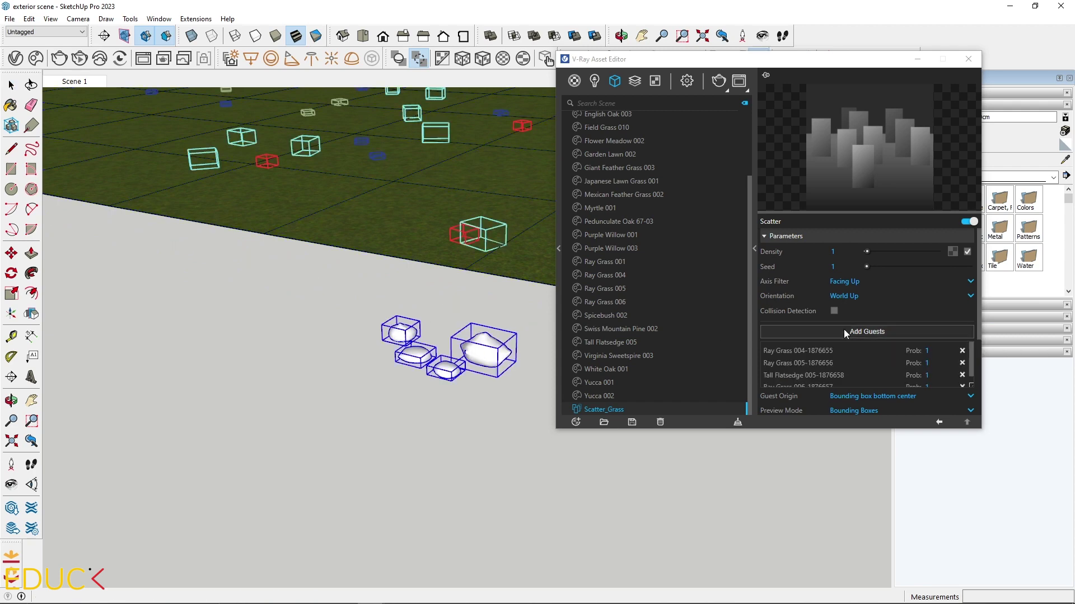
# - Run a V-Ray test render of the scattered grass from the Scene 1 view and minimise the frame buffer
pyautogui.scroll(-4, 327, 484)
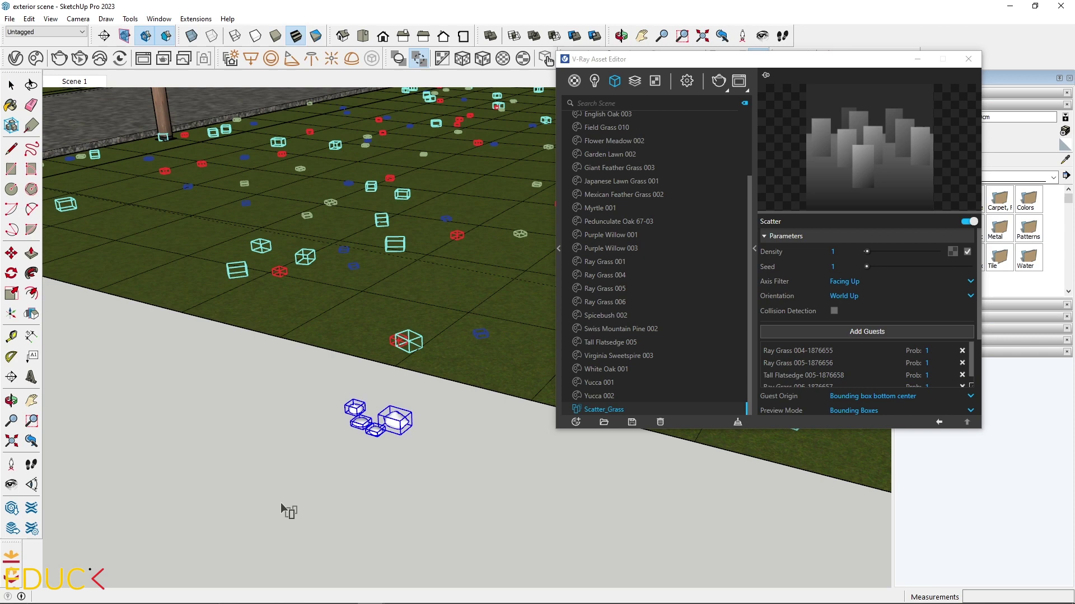
pyautogui.scroll(-2, 281, 502)
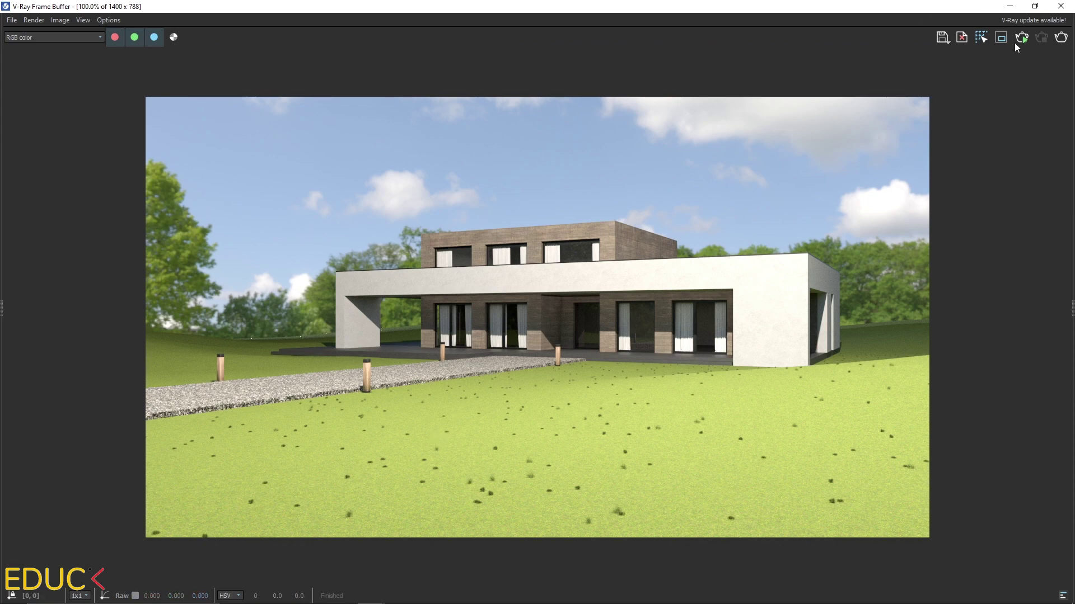
pyautogui.click(1009, 6)
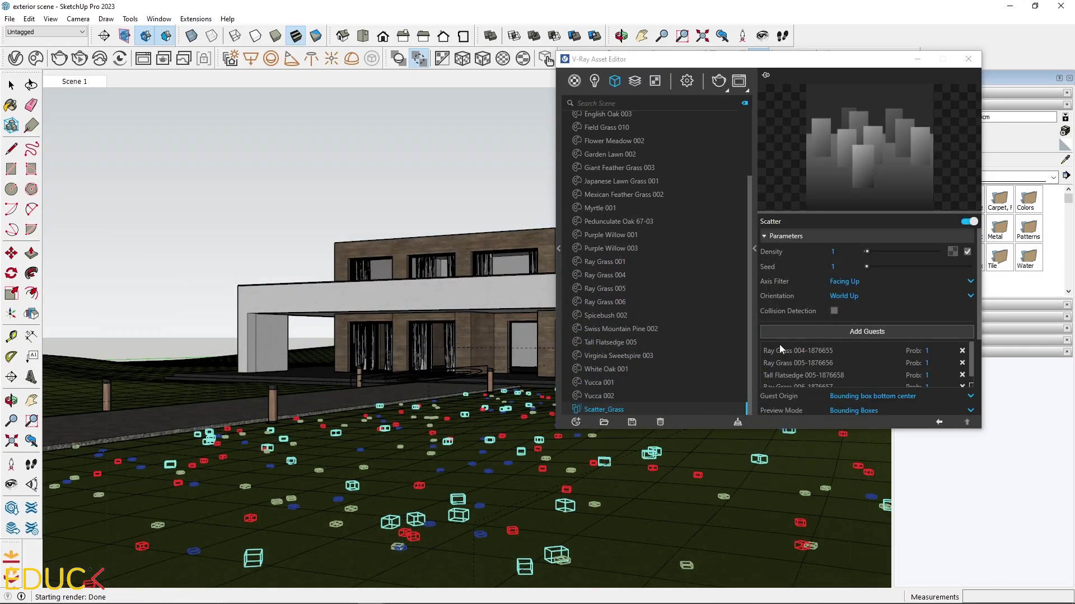
# - Set the Scatter_Grass density to 50, render the scene again and minimise the frame buffer
pyautogui.click(834, 252)
pyautogui.write('50')
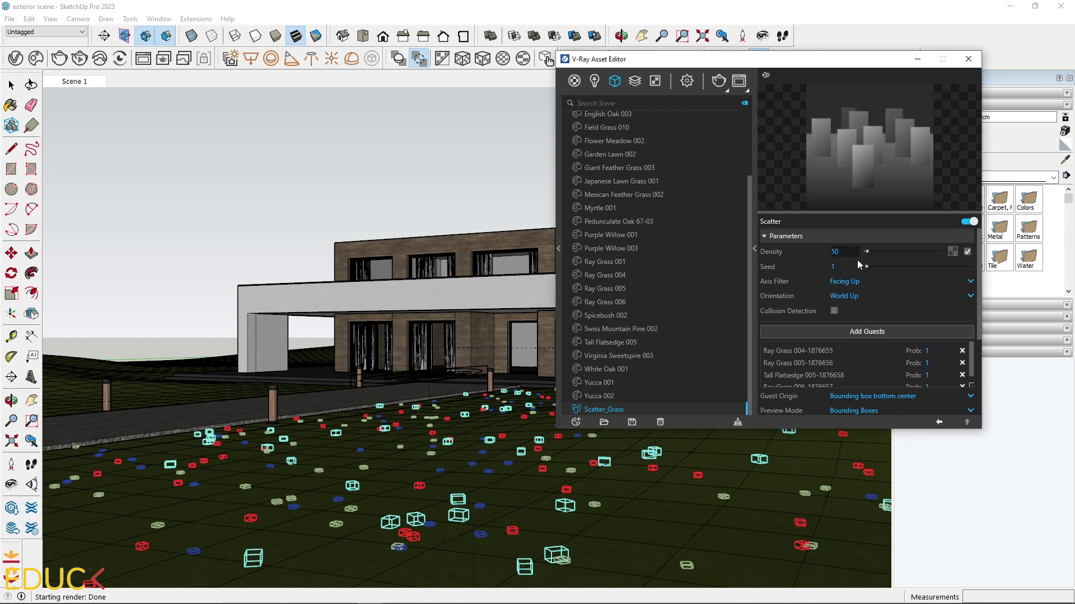
pyautogui.press('Return')
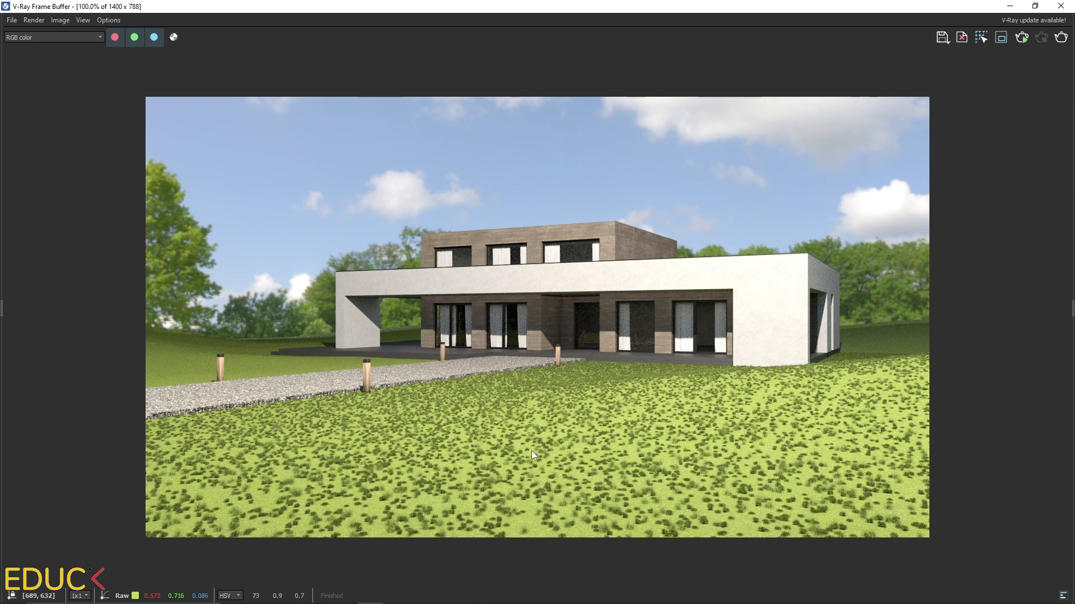
pyautogui.click(1009, 6)
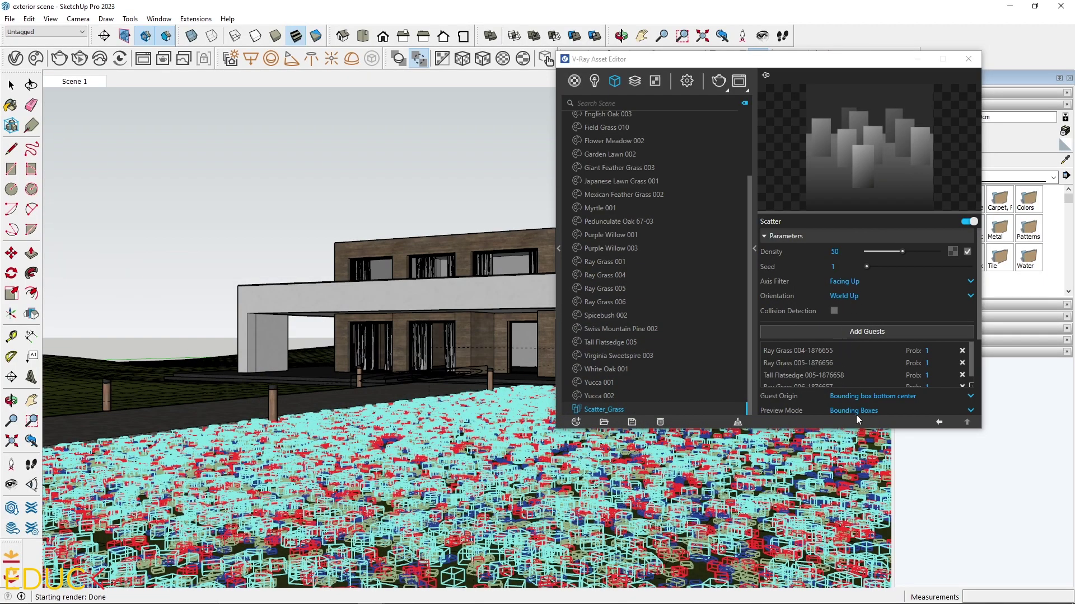
# - Enlarge the Asset Editor to show all scatter parameters and set the Scale Multiplier to 4
pyautogui.moveTo(856, 428); pyautogui.dragTo(856, 572)
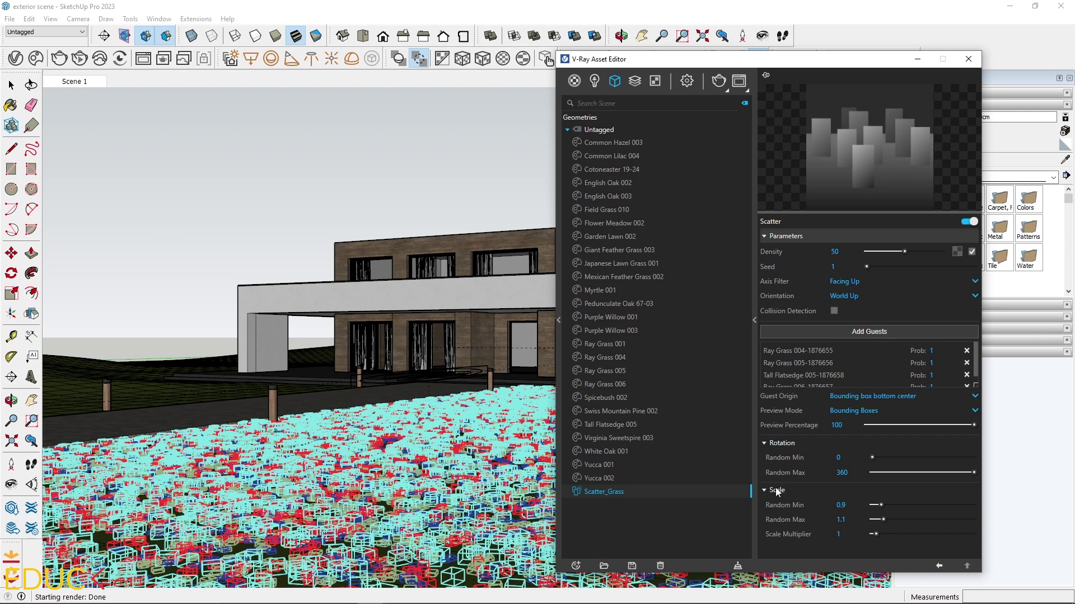
pyautogui.click(843, 534)
pyautogui.write('4')
pyautogui.press('Return')
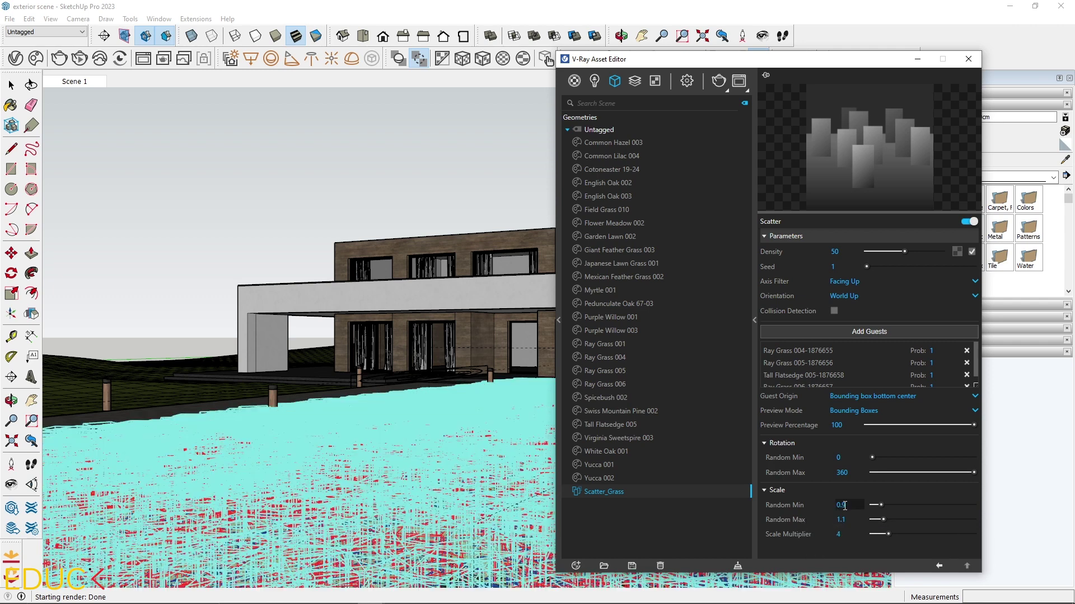
# - Set the random scale range of Scatter_Grass to a minimum of 0.7 and a maximum of 1.3
pyautogui.doubleClick(842, 504)
pyautogui.write('7')
pyautogui.click(852, 517)
pyautogui.press('BackSpace')
pyautogui.write('3')
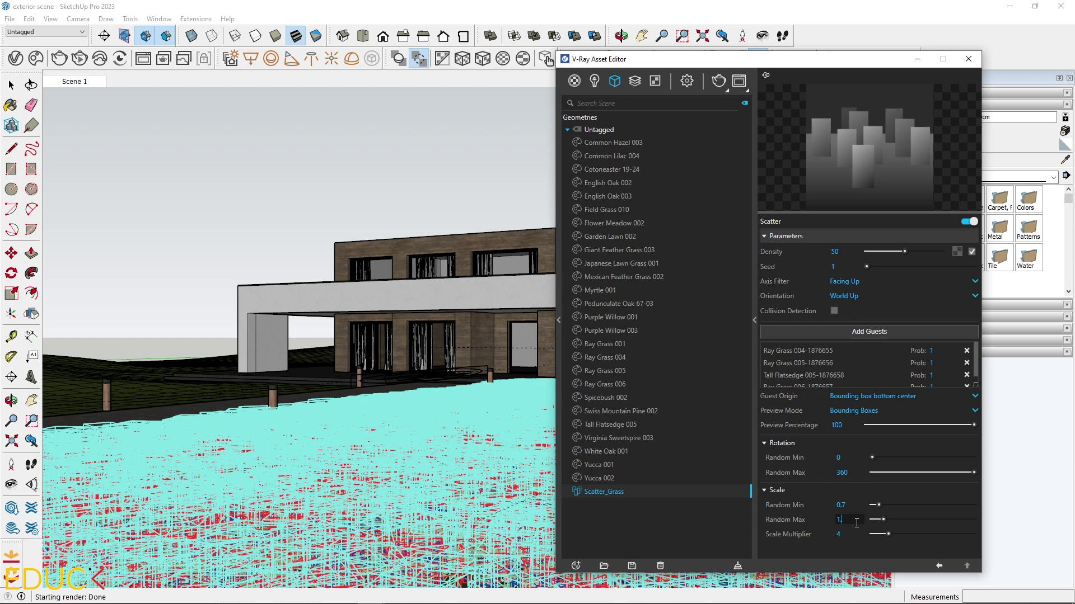
pyautogui.click(855, 531)
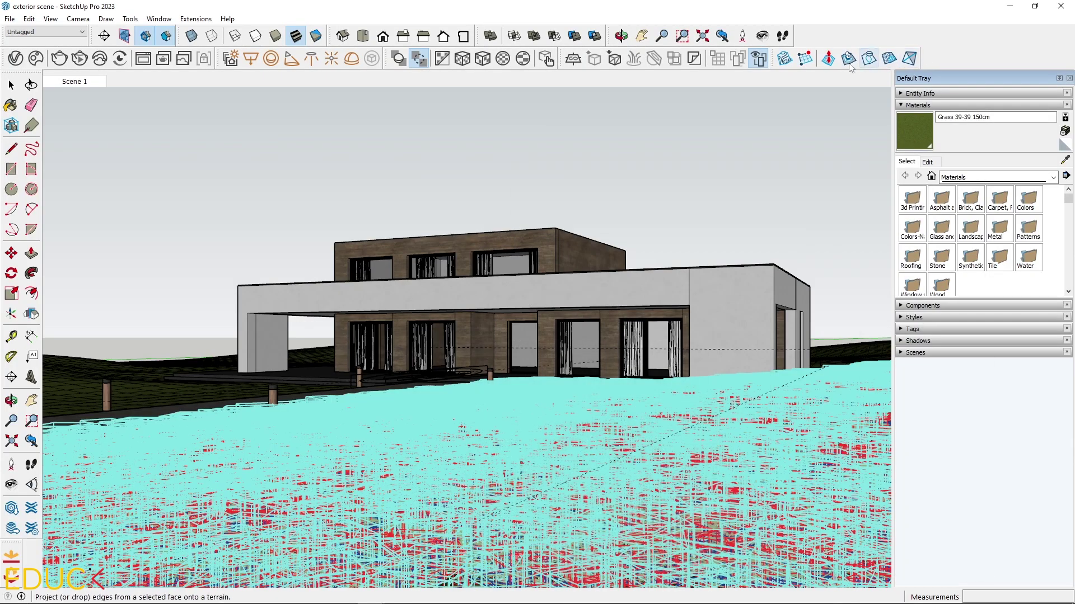
# - Hide the Scatter preview in the viewport and clear the selection
pyautogui.click(753, 61)
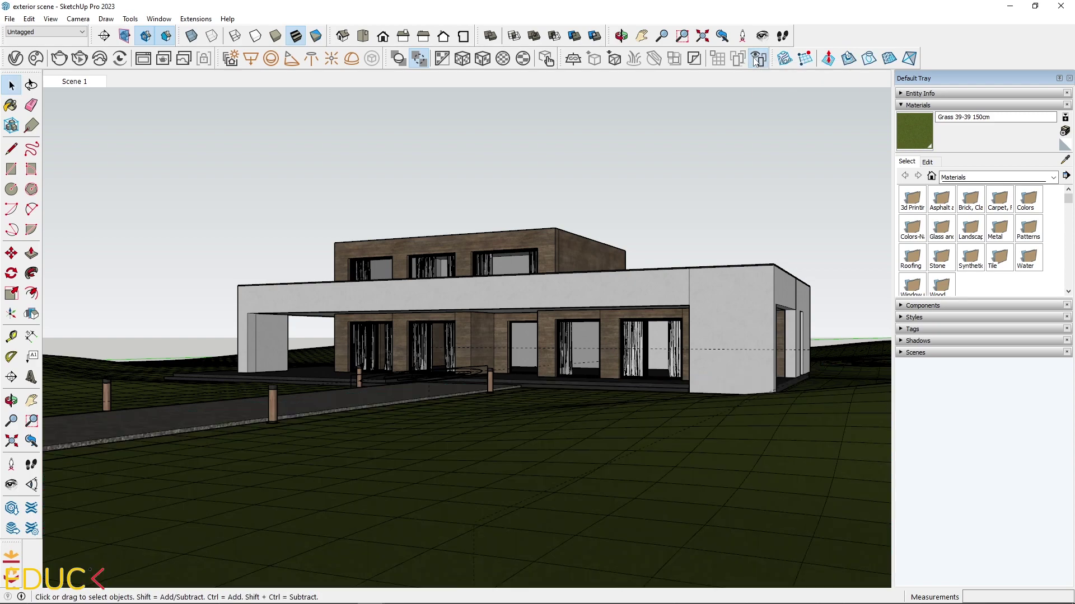
pyautogui.moveTo(543, 339); pyautogui.dragTo(552, 380, button='middle')
pyautogui.scroll(-5, 730, 321)
pyautogui.moveTo(400, 382); pyautogui.dragTo(341, 392, button='middle')
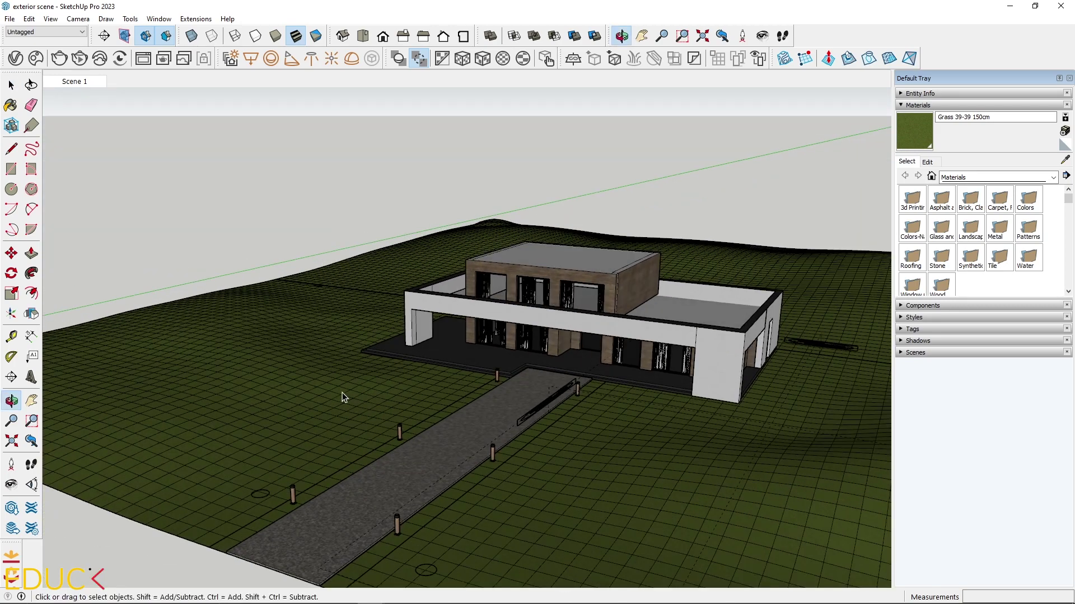
pyautogui.click(267, 330)
pyautogui.click(50, 91)
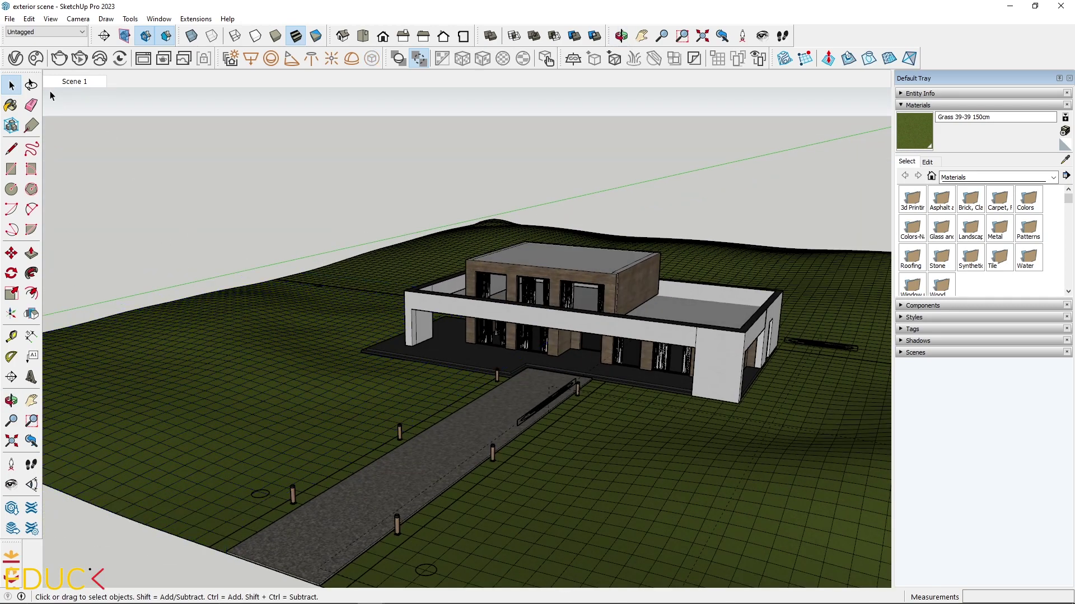
# - Duplicate Scatter_Grass in the Asset Editor and apply the copy, Scatter_Grass#1, to the lawn on the far side of the path
pyautogui.click(15, 58)
pyautogui.rightClick(600, 493)
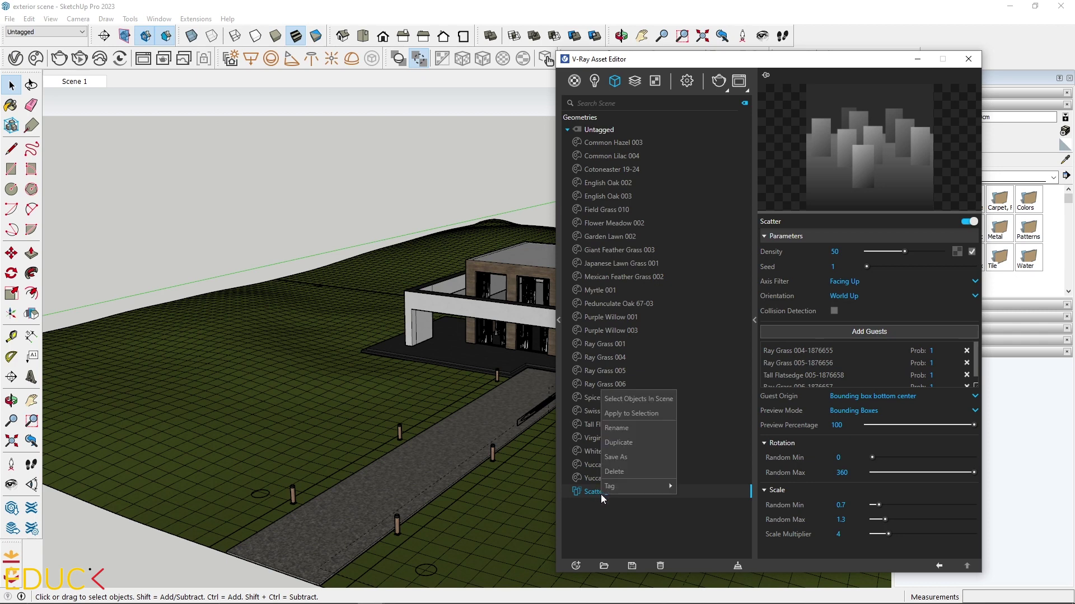
pyautogui.click(612, 444)
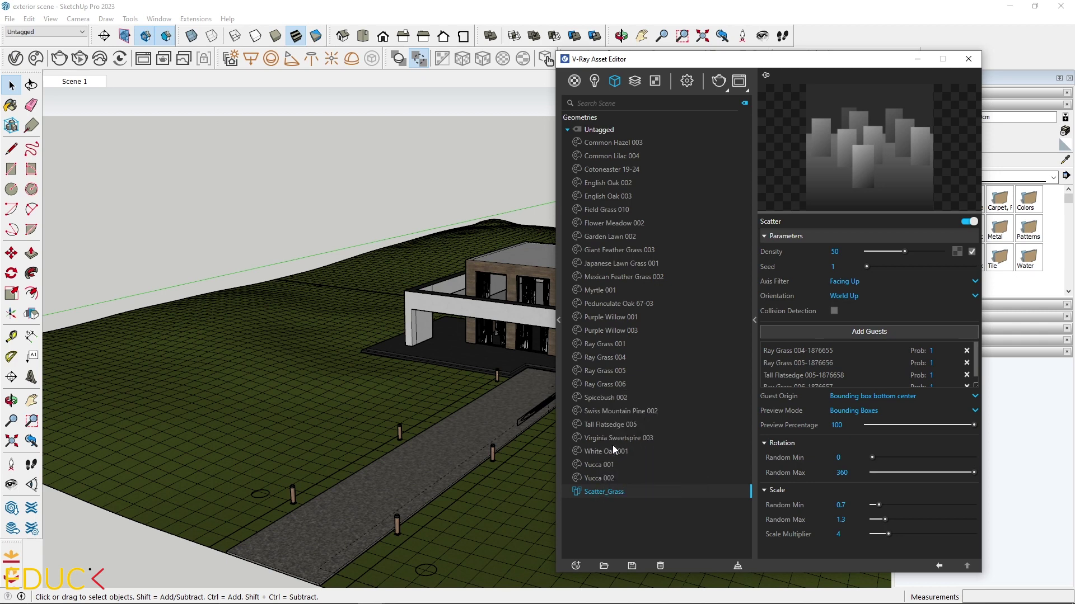
pyautogui.click(261, 348)
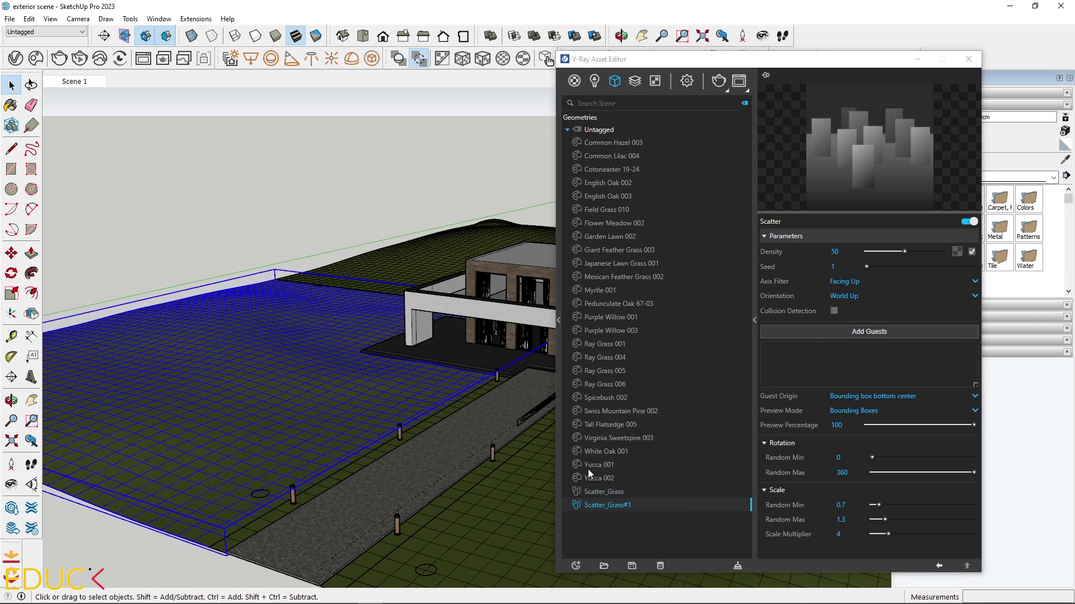
pyautogui.rightClick(606, 504)
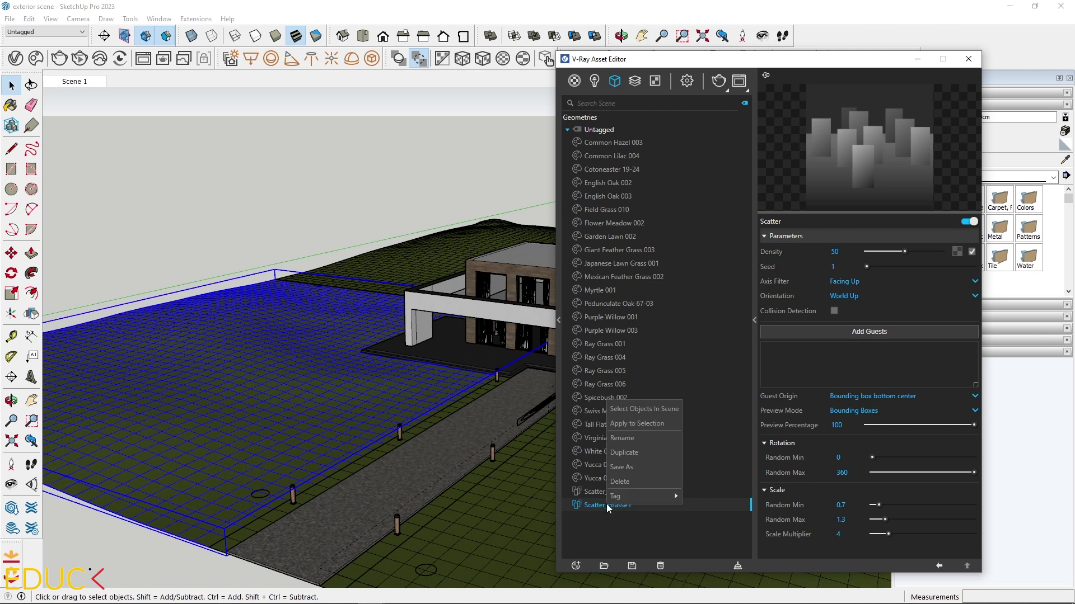
pyautogui.click(633, 422)
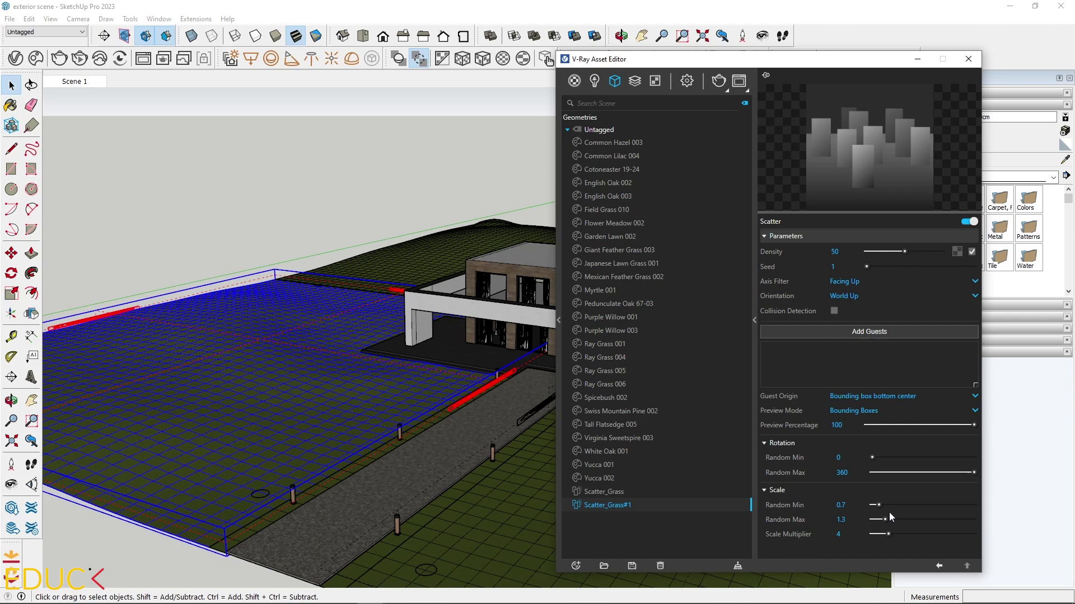
# - Select the grass models lying beside the front lawn and add them as guests to Scatter_Grass#1
pyautogui.scroll(-3, 375, 285)
pyautogui.scroll(3, 456, 420)
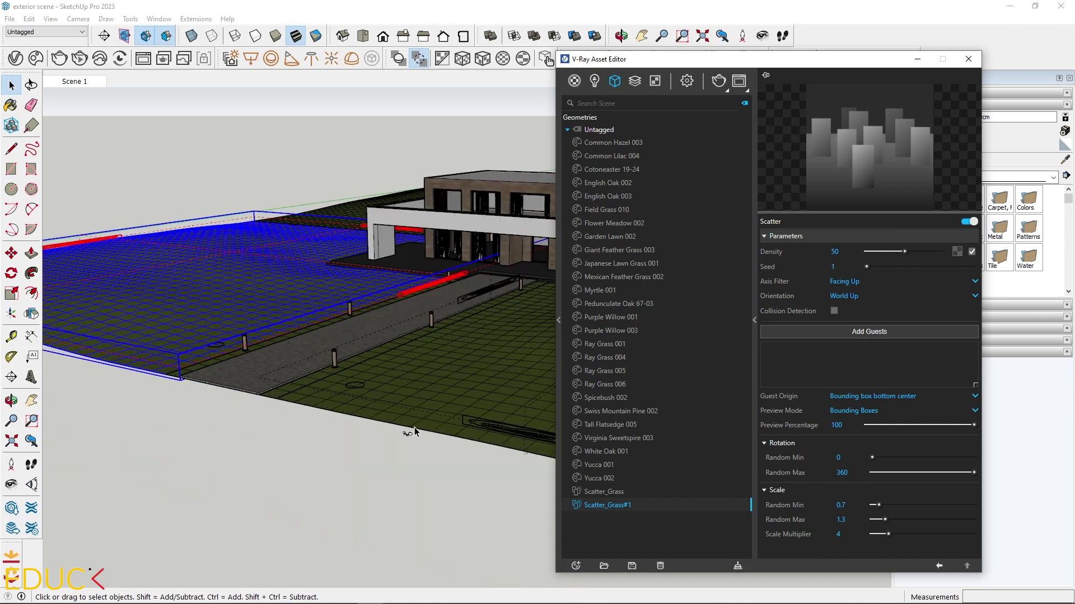
pyautogui.scroll(6, 414, 428)
pyautogui.moveTo(443, 472); pyautogui.dragTo(355, 428)
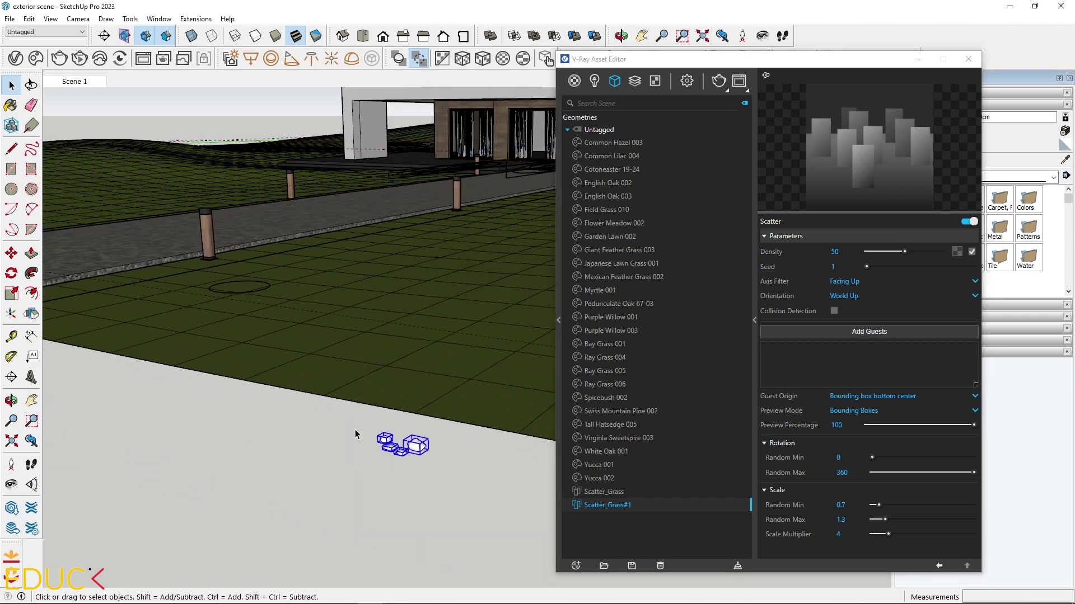
pyautogui.click(828, 331)
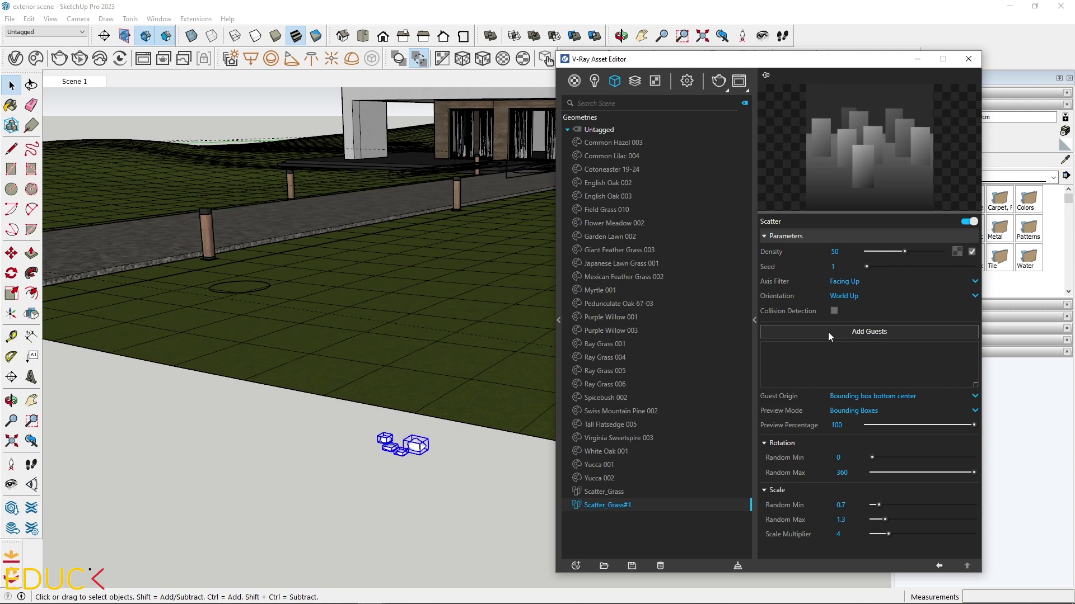
pyautogui.click(828, 331)
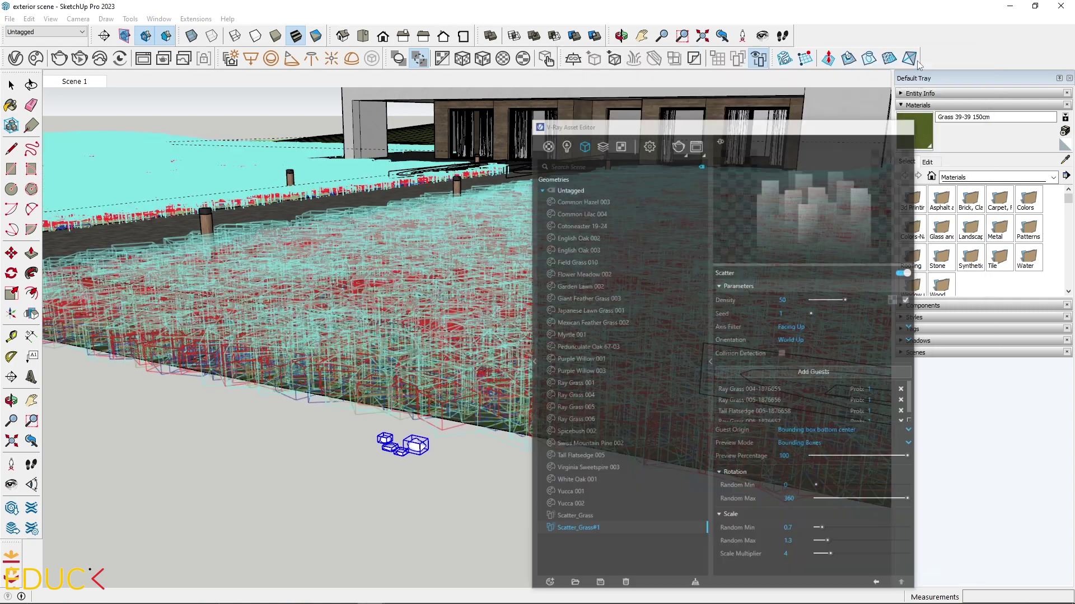
# - Return to the Scene 1 view, render it and minimise the frame buffer
pyautogui.click(72, 81)
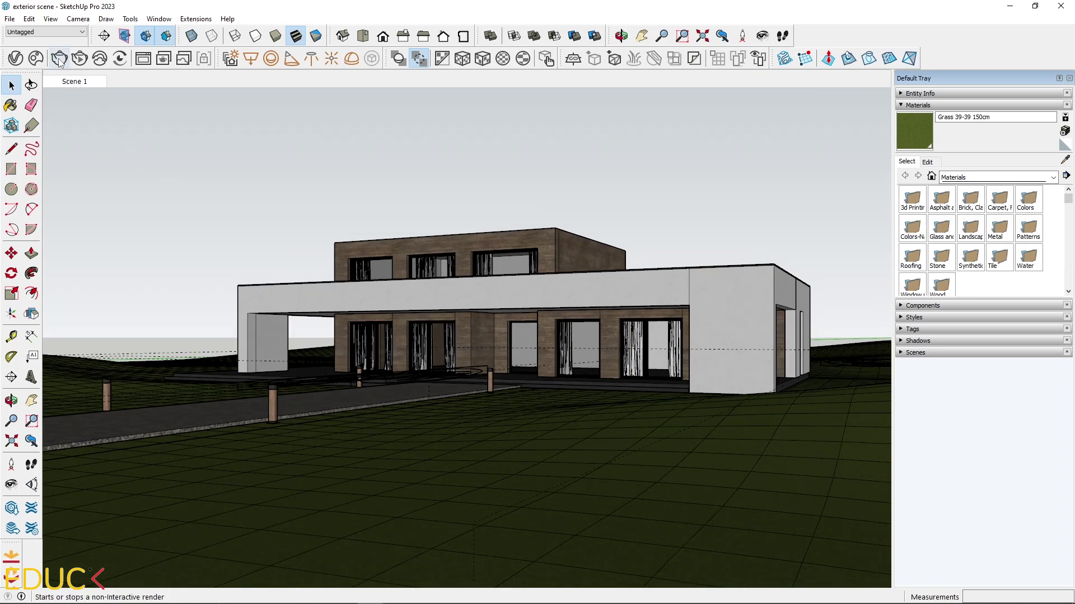
pyautogui.click(59, 58)
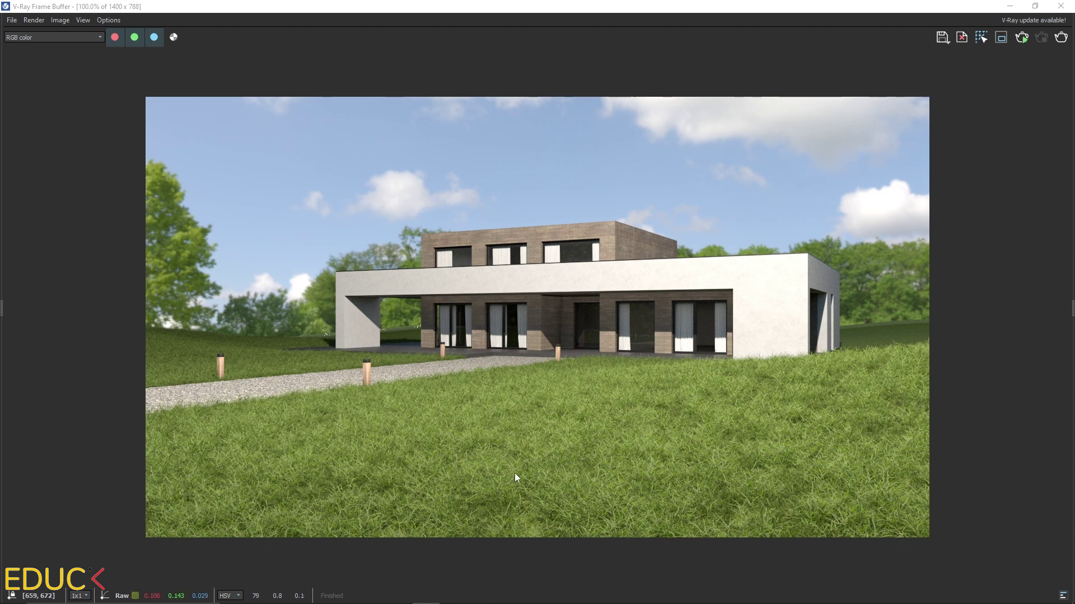
pyautogui.click(1010, 6)
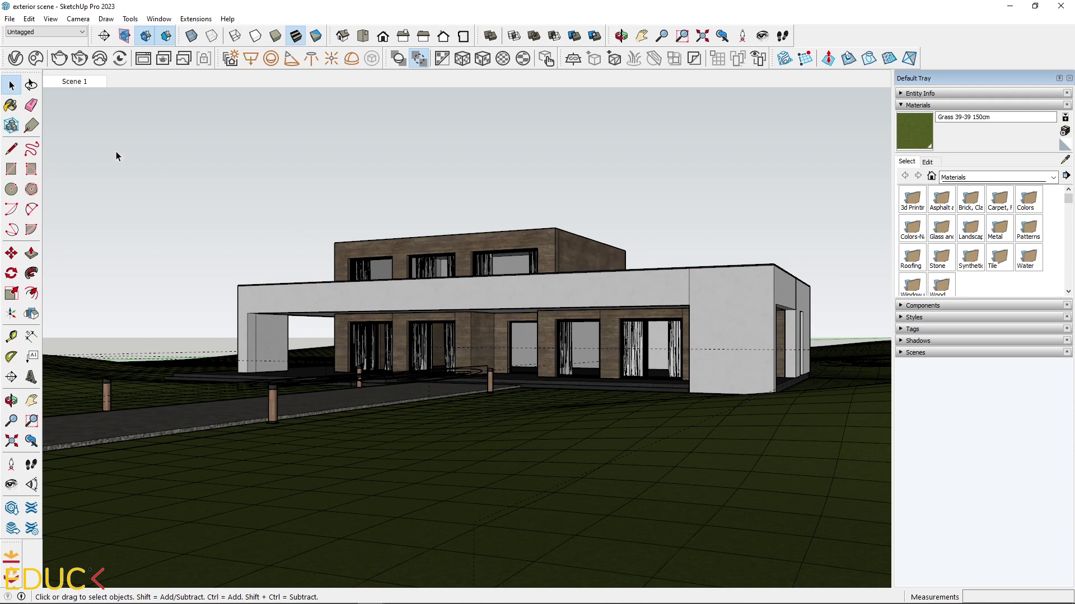
# - Import Giant Feather Grass 003, Flower Meadow 002 and Japanese Lawn Grass 001 from Chaos Cosmos and place them beside the front lawn
pyautogui.click(36, 58)
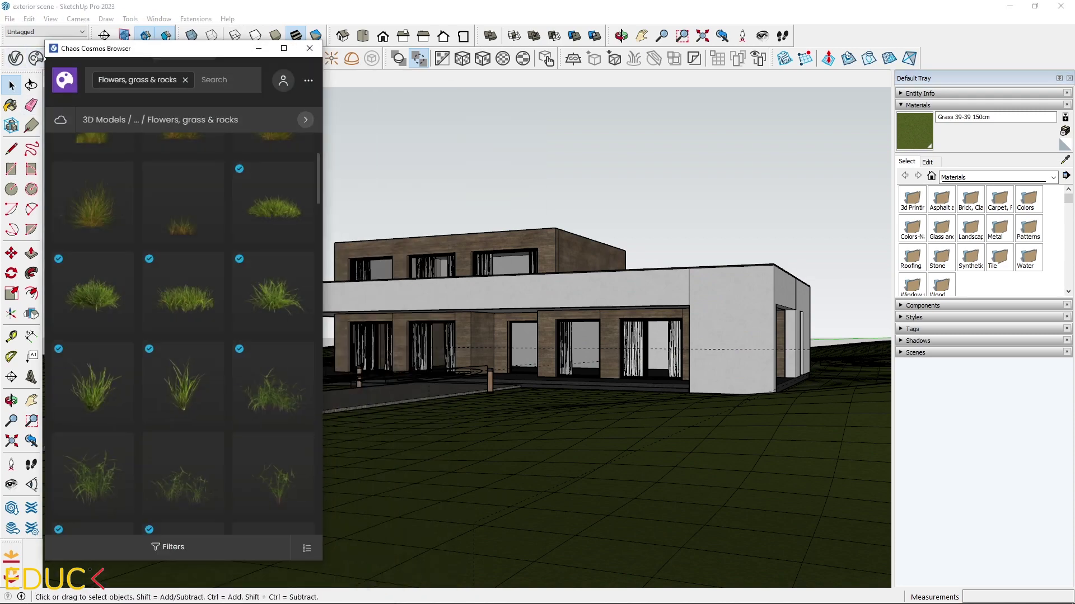
pyautogui.scroll(-10, 249, 350)
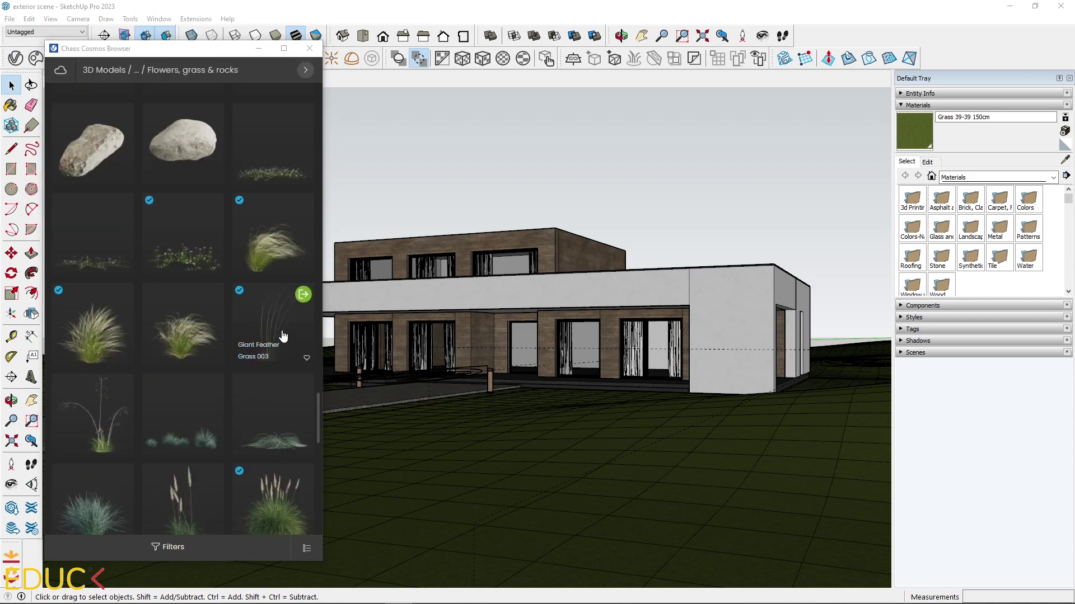
pyautogui.click(272, 367)
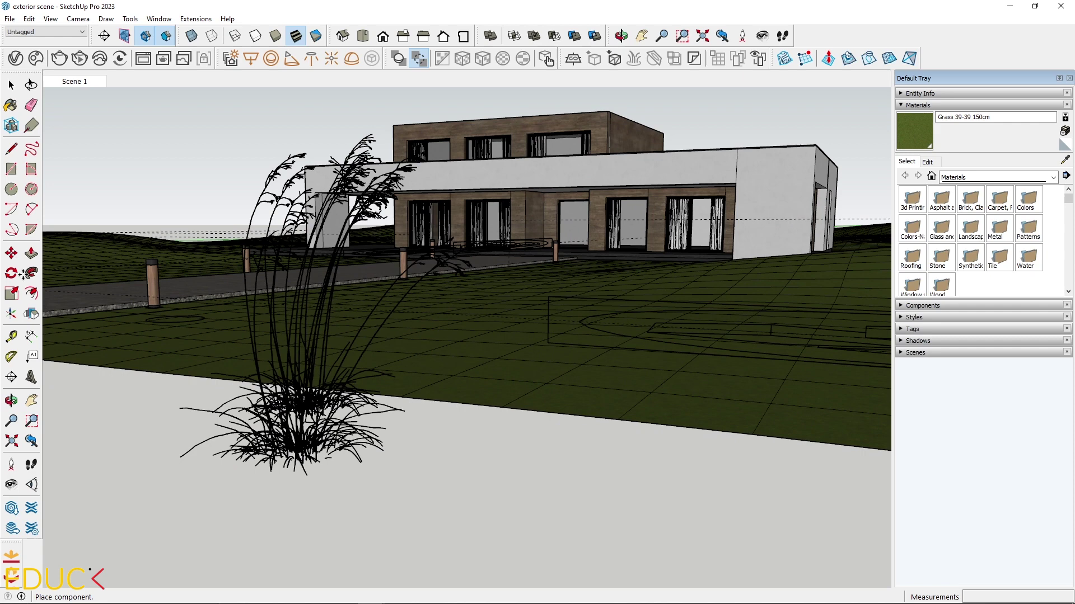
pyautogui.click(309, 411)
pyautogui.click(122, 221)
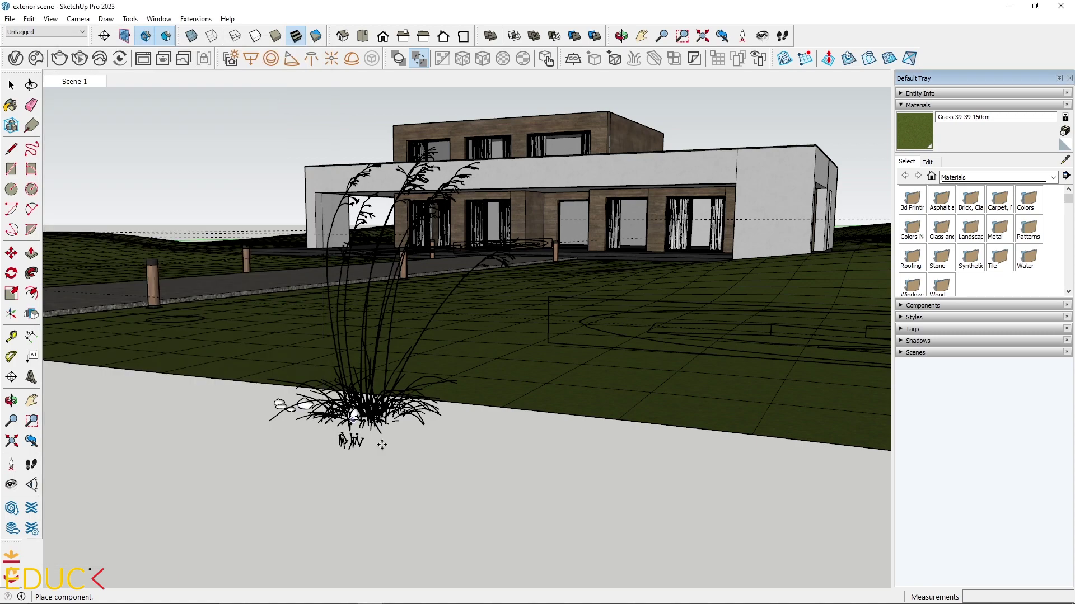
pyautogui.click(381, 443)
# - Scale the Giant Feather Grass model down uniformly to about 0.2 of its size
pyautogui.press('space')
pyautogui.click(360, 290)
pyautogui.click(12, 292)
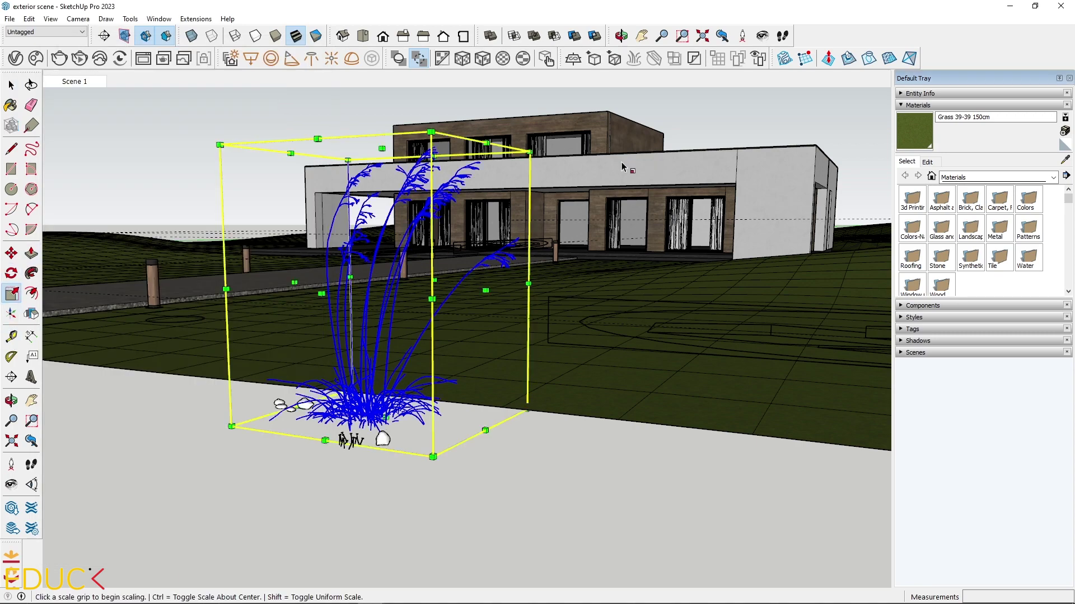
pyautogui.click(528, 151)
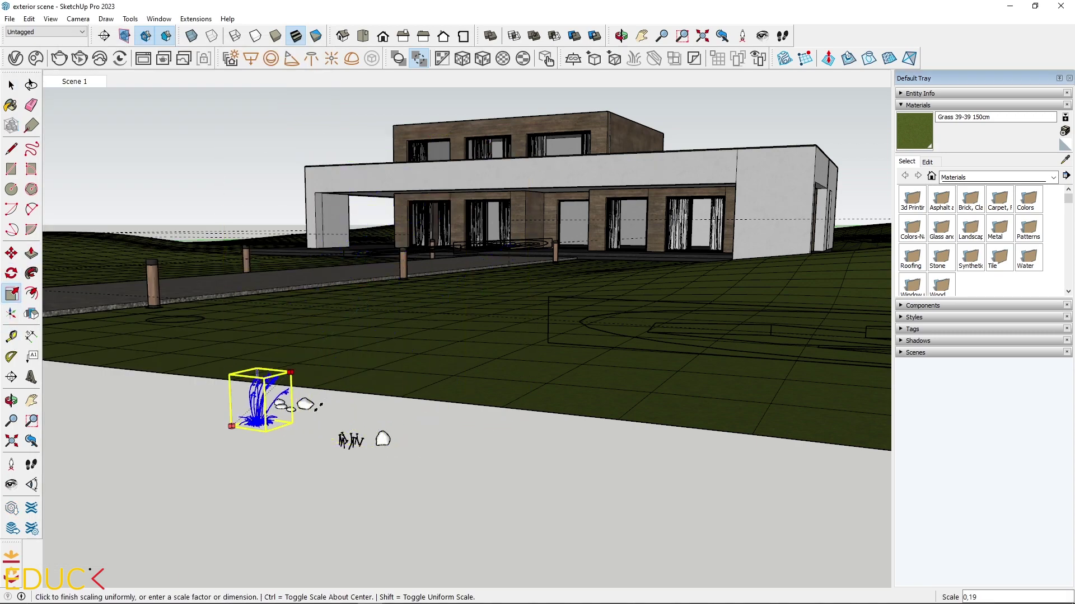
pyautogui.click(310, 404)
pyautogui.scroll(2, 307, 406)
pyautogui.click(12, 83)
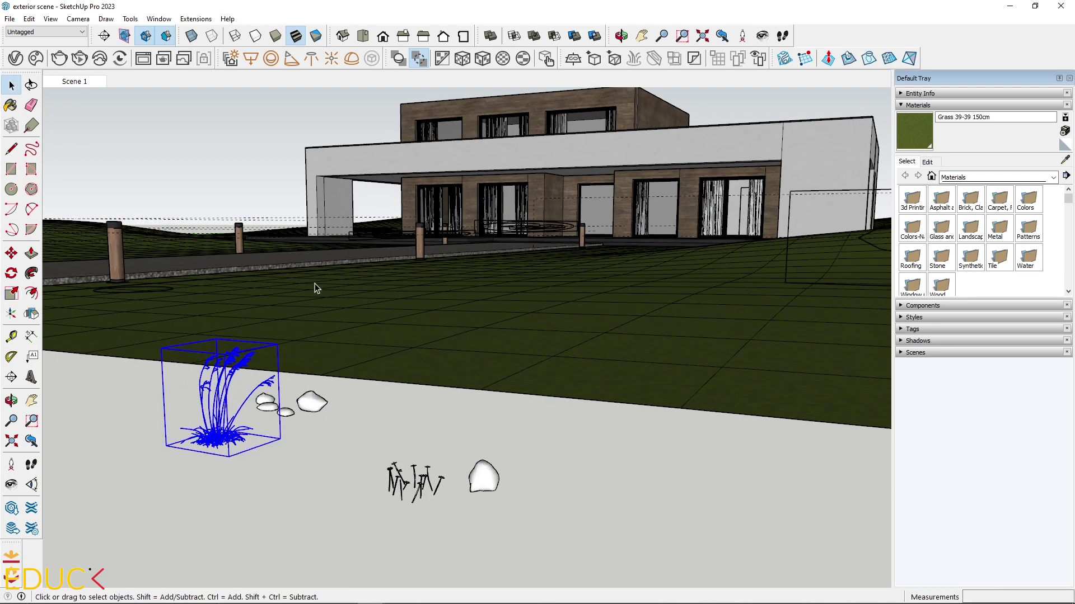
# - Add a Scatter modifier to the front lawn and rename it Scatter_High_Grass in the Asset Editor
pyautogui.click(448, 331)
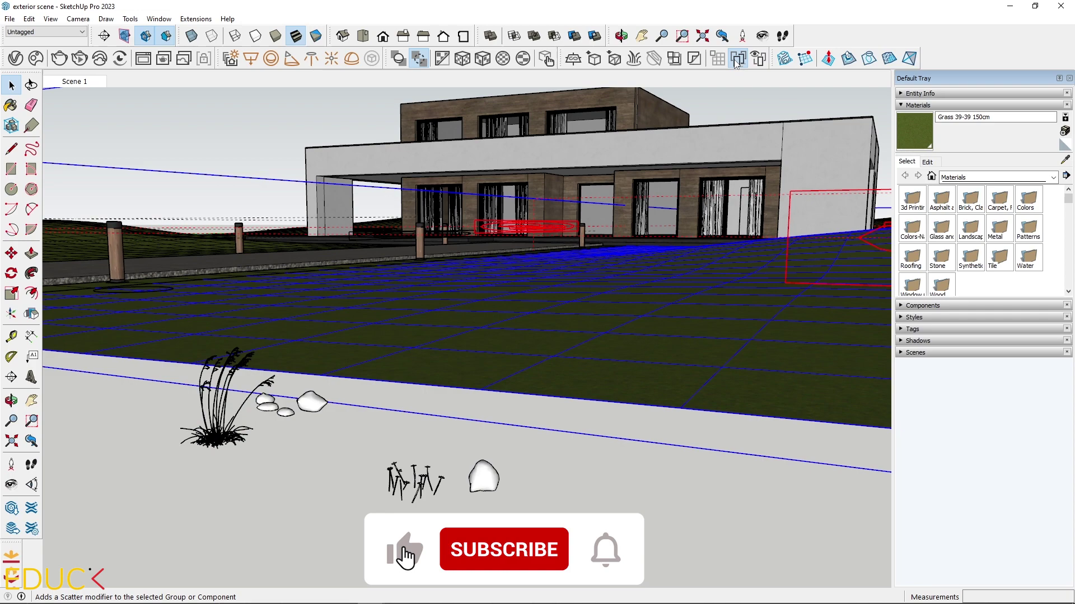
pyautogui.click(9, 56)
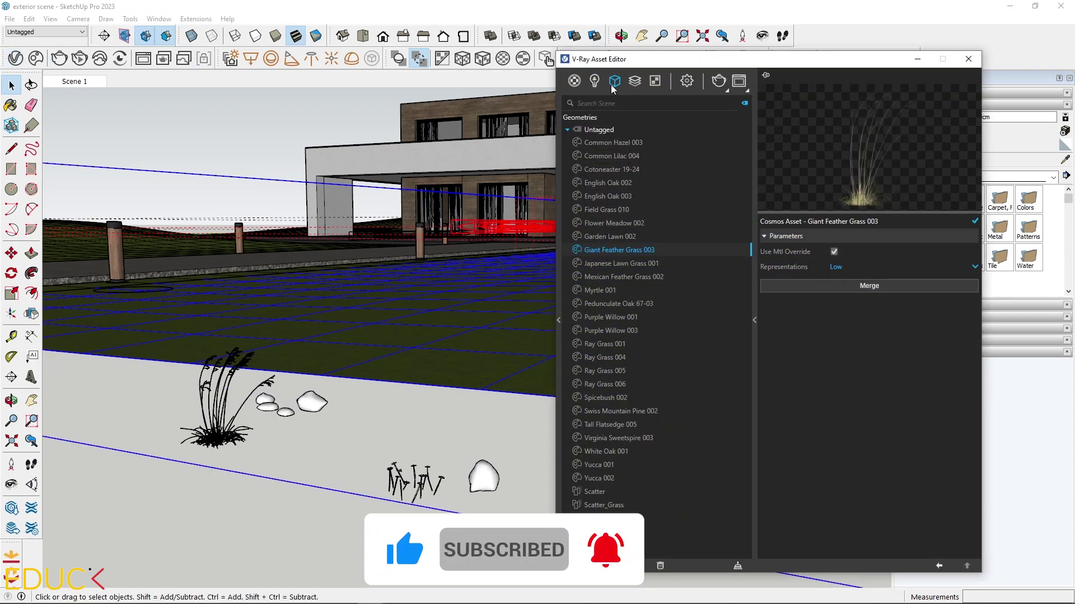
pyautogui.click(600, 517)
pyautogui.click(596, 492)
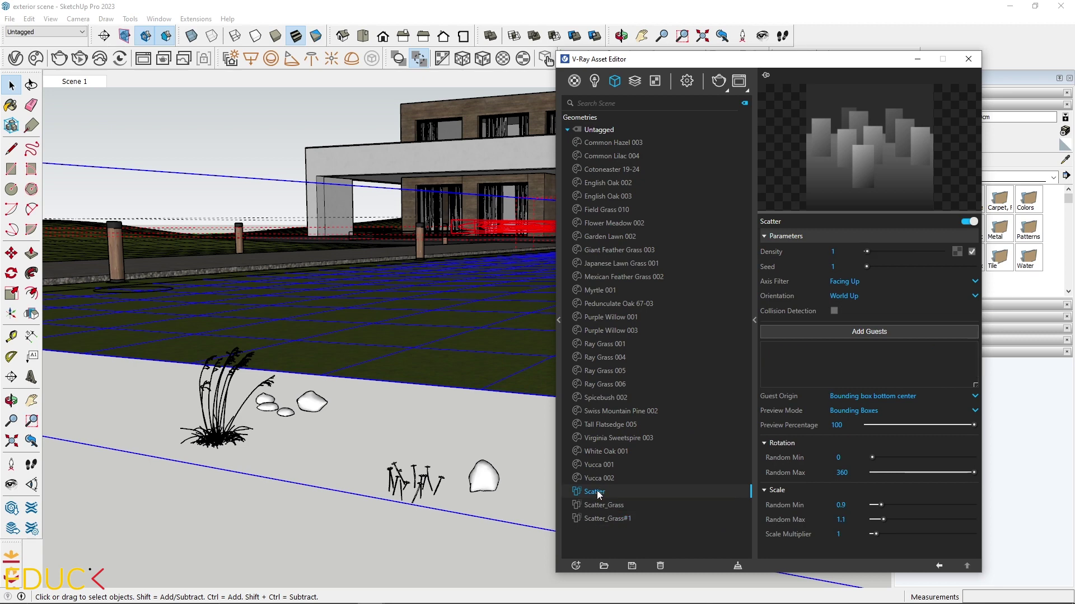
pyautogui.doubleClick(599, 492)
pyautogui.write('_High_Grass')
# - Add the Giant Feather Grass, Flower Meadow and Japanese Lawn Grass models as guests to Scatter_High_Grass and show the scatter preview
pyautogui.click(221, 433)
pyautogui.keyDown('ctrl'); pyautogui.click(395, 490); pyautogui.keyUp('ctrl')
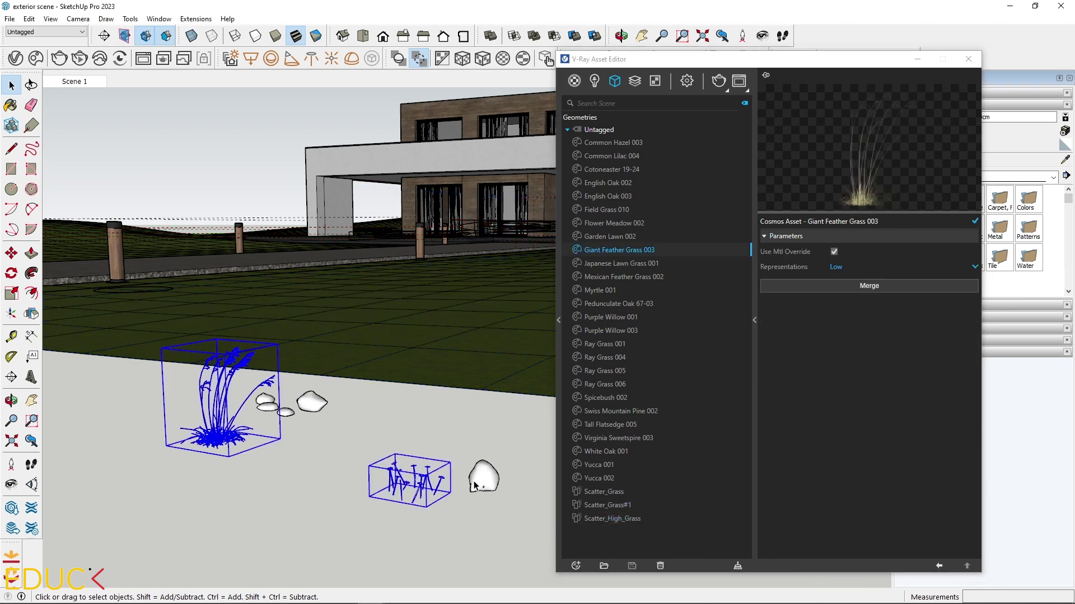
pyautogui.keyDown('ctrl'); pyautogui.click(474, 486); pyautogui.keyUp('ctrl')
pyautogui.click(605, 517)
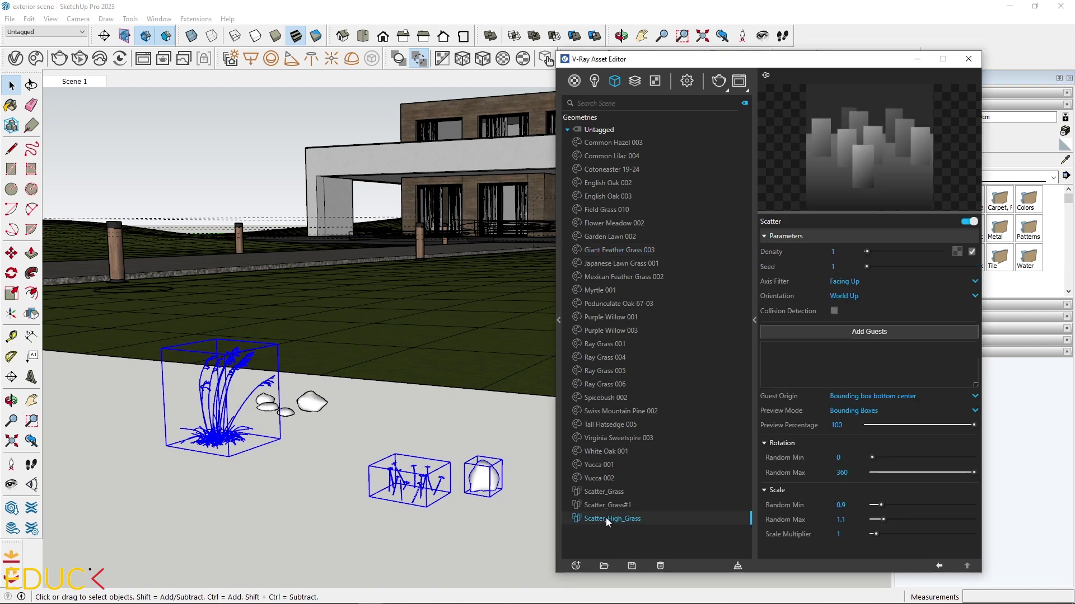
pyautogui.click(855, 331)
pyautogui.click(760, 57)
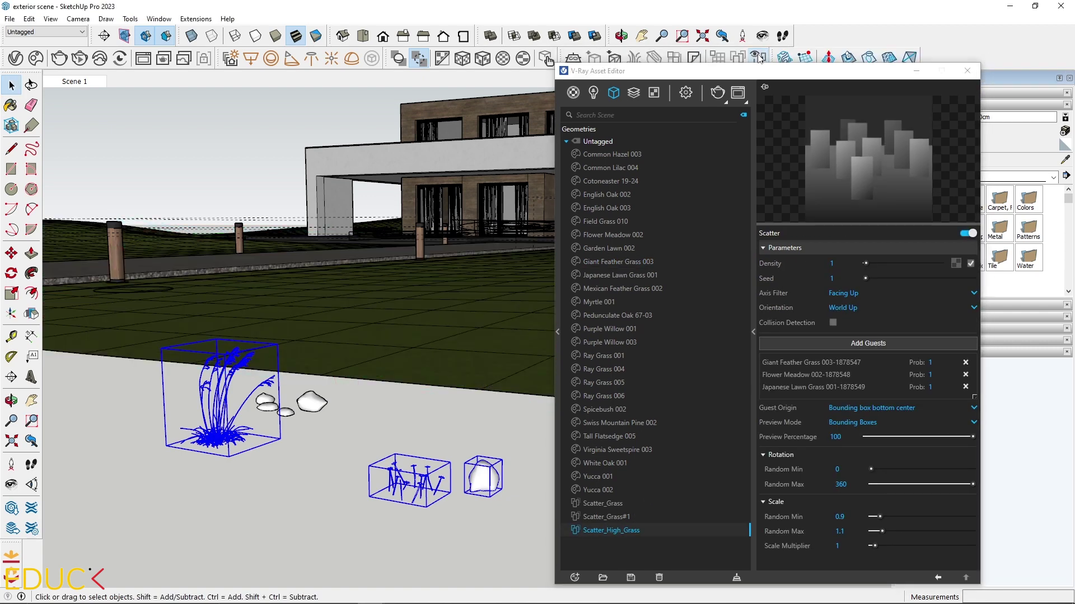
# - Set the density of Scatter_High_Grass to 0.2
pyautogui.click(832, 264)
pyautogui.write('0.')
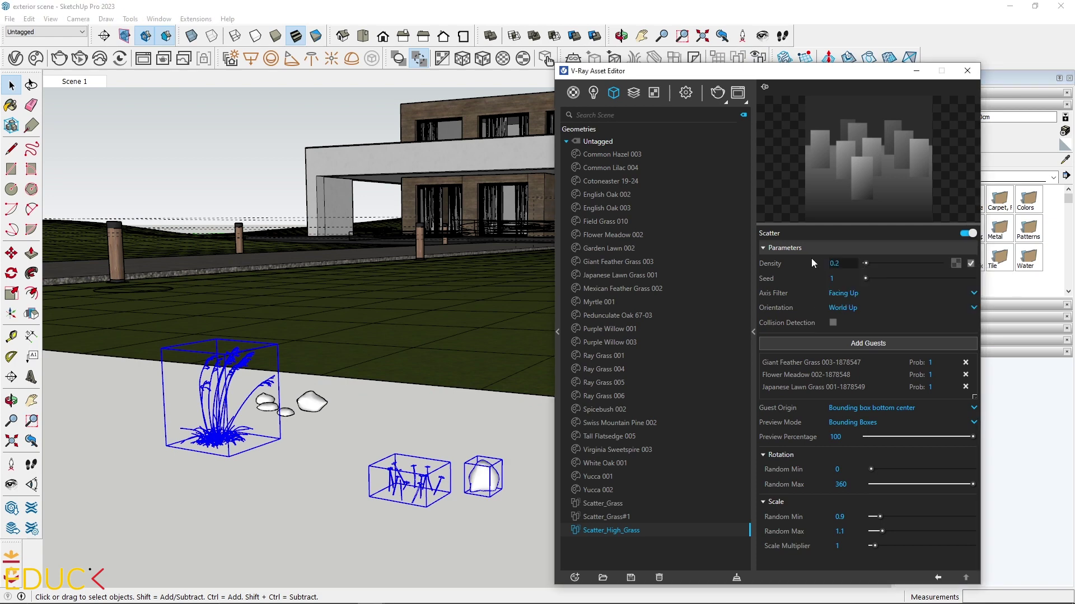
pyautogui.write('2')
pyautogui.press('Return')
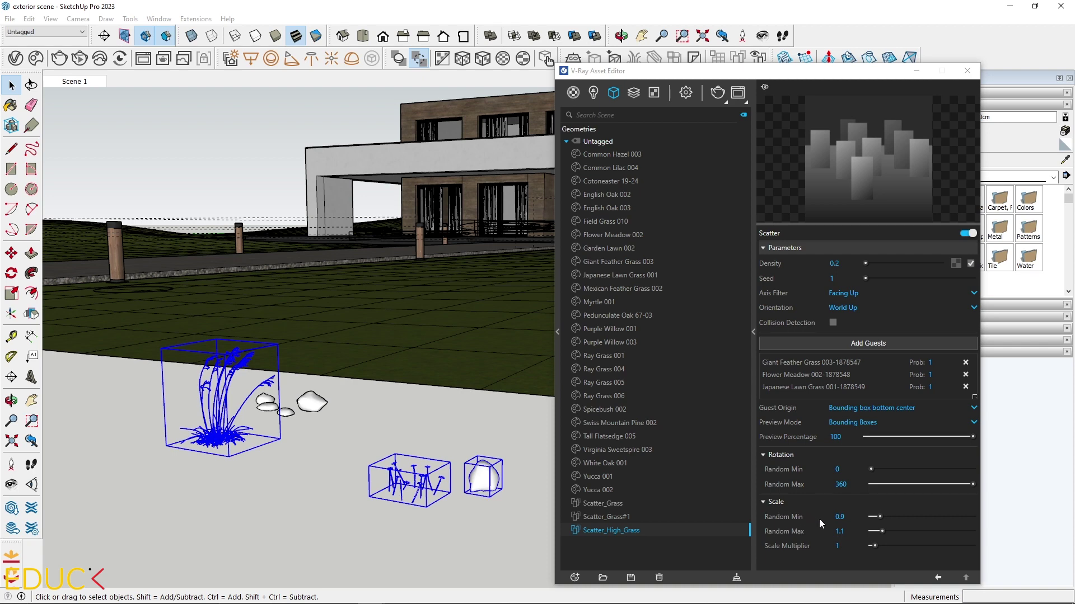
# - Set the Scatter_High_Grass scale multiplier to 2.5 and its random scale range to 0.8–1.2, and render Scene 1
pyautogui.click(844, 547)
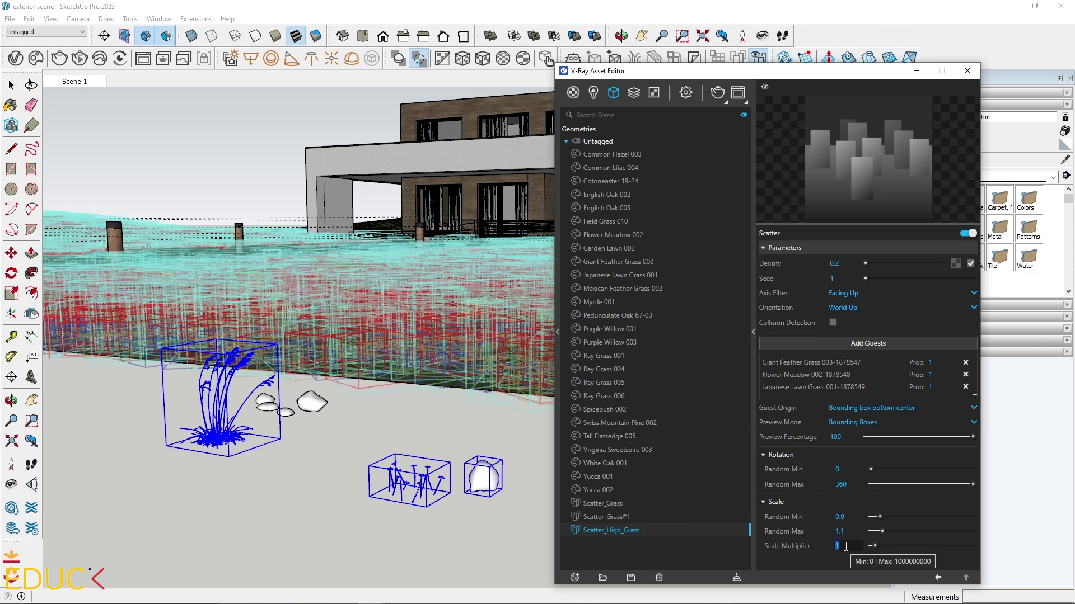
pyautogui.write('2')
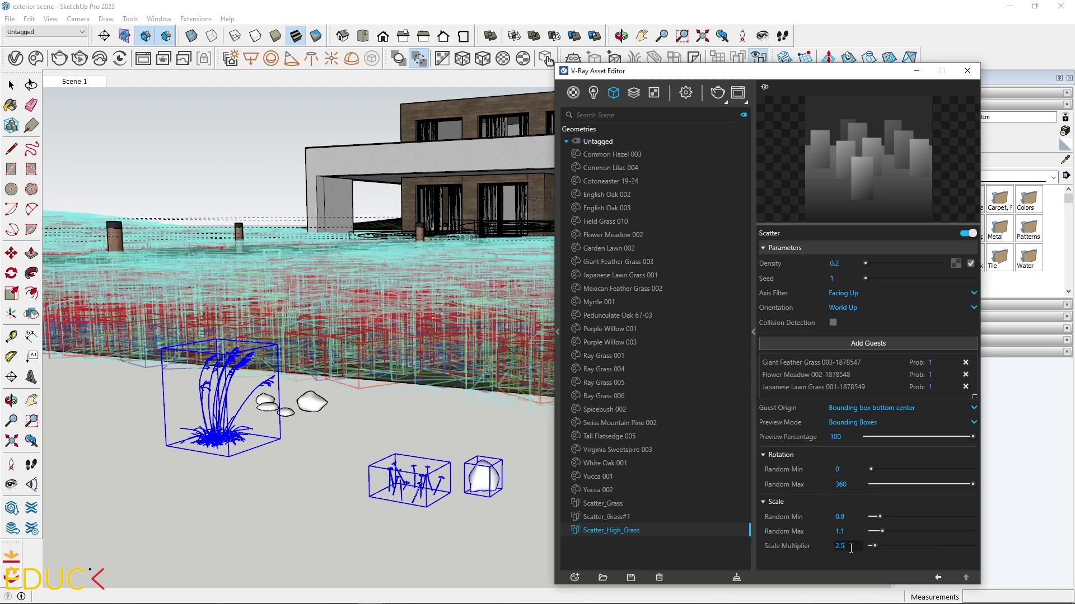
pyautogui.write('.5')
pyautogui.press('Return')
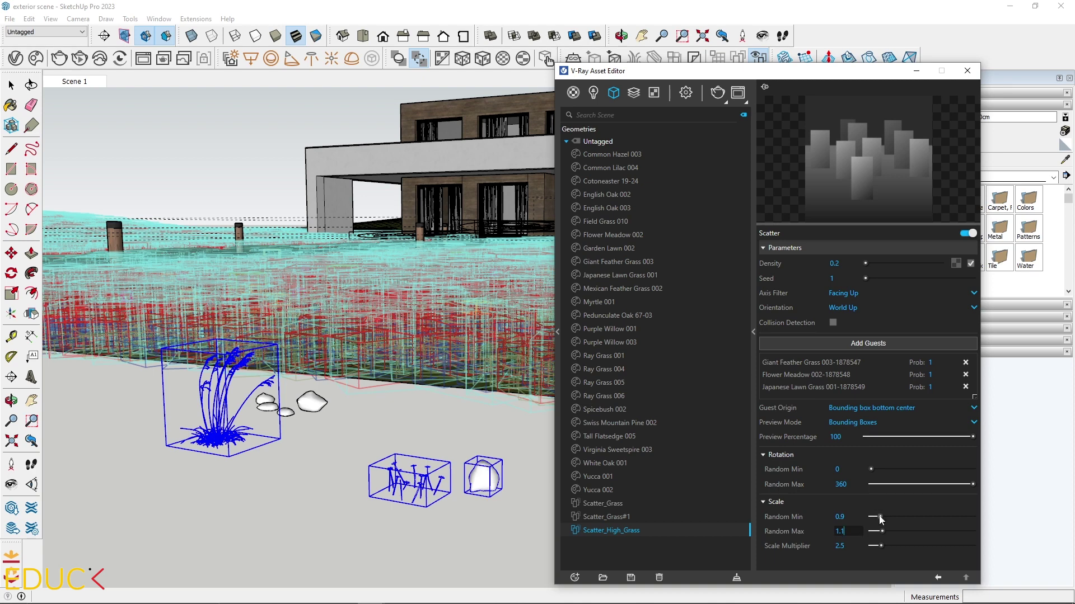
pyautogui.moveTo(880, 518); pyautogui.dragTo(879, 518)
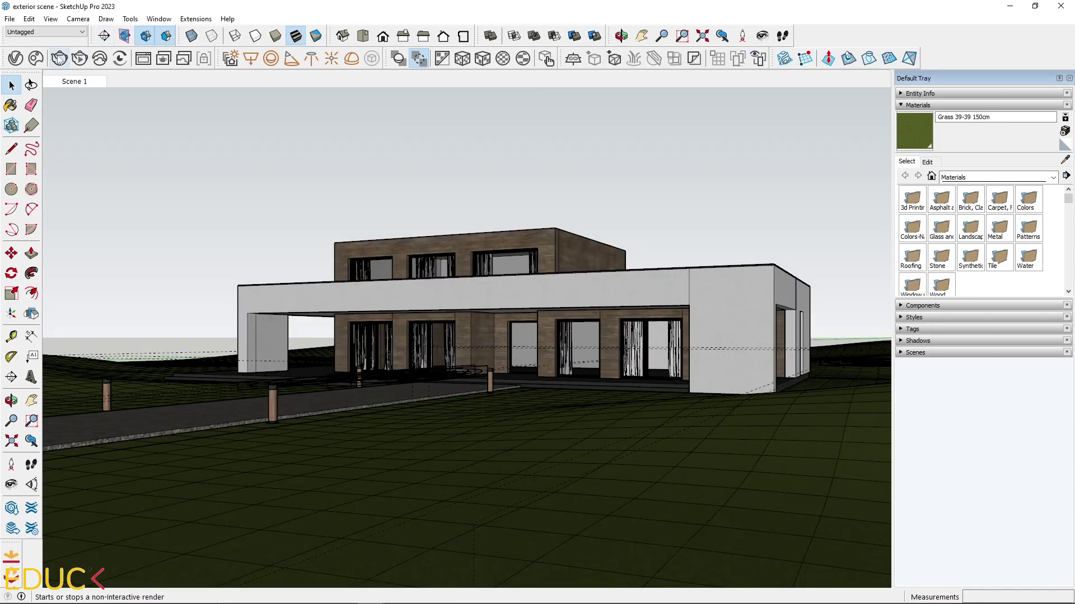
pyautogui.click(59, 58)
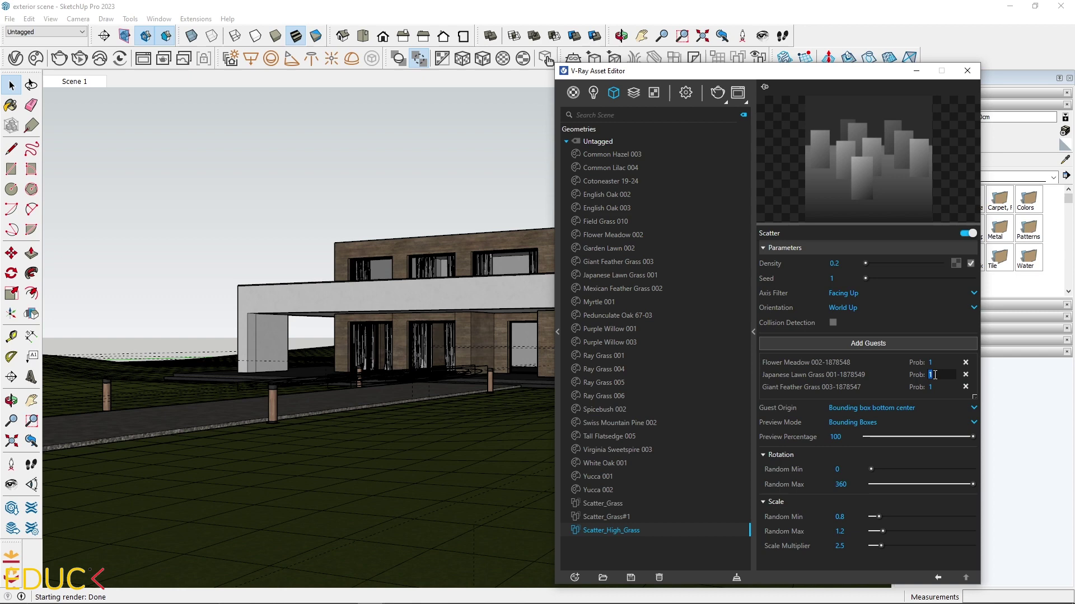
# - Try a probability of 2 for the Japanese Lawn Grass 001 guest and set it back to 1
pyautogui.write('2')
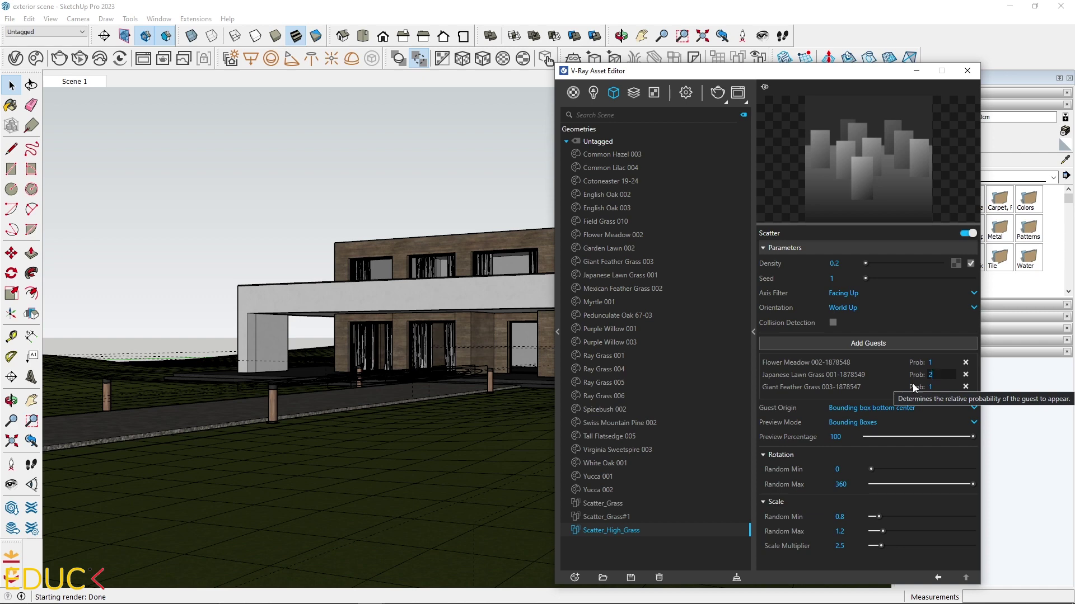
pyautogui.press('BackSpace')
pyautogui.write('1')
pyautogui.click(941, 362)
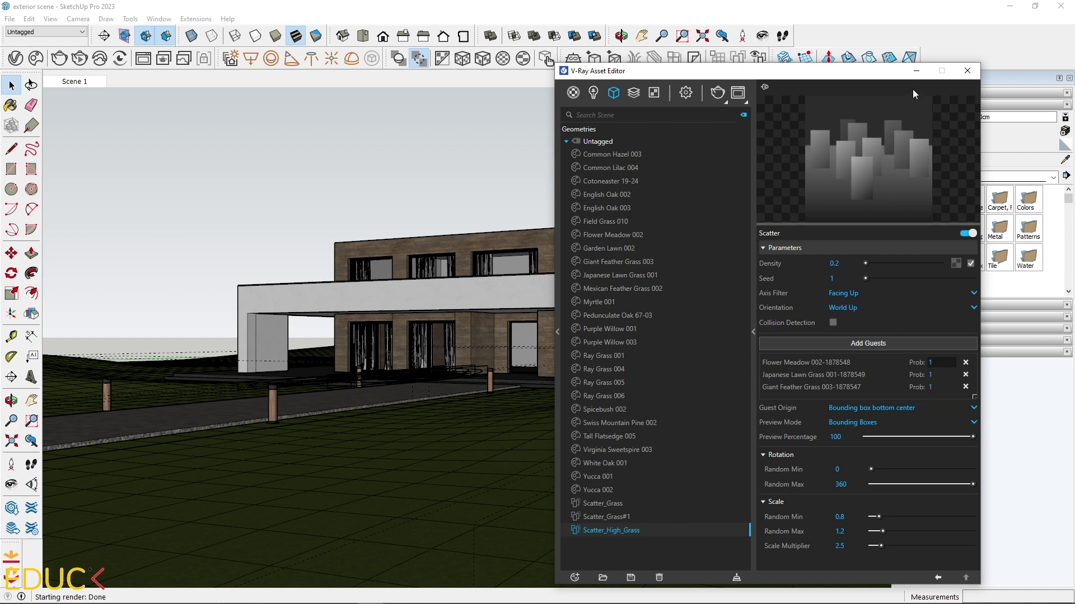
# - Search the Trees category of the Chaos Cosmos 3D models for "oak"
pyautogui.click(916, 71)
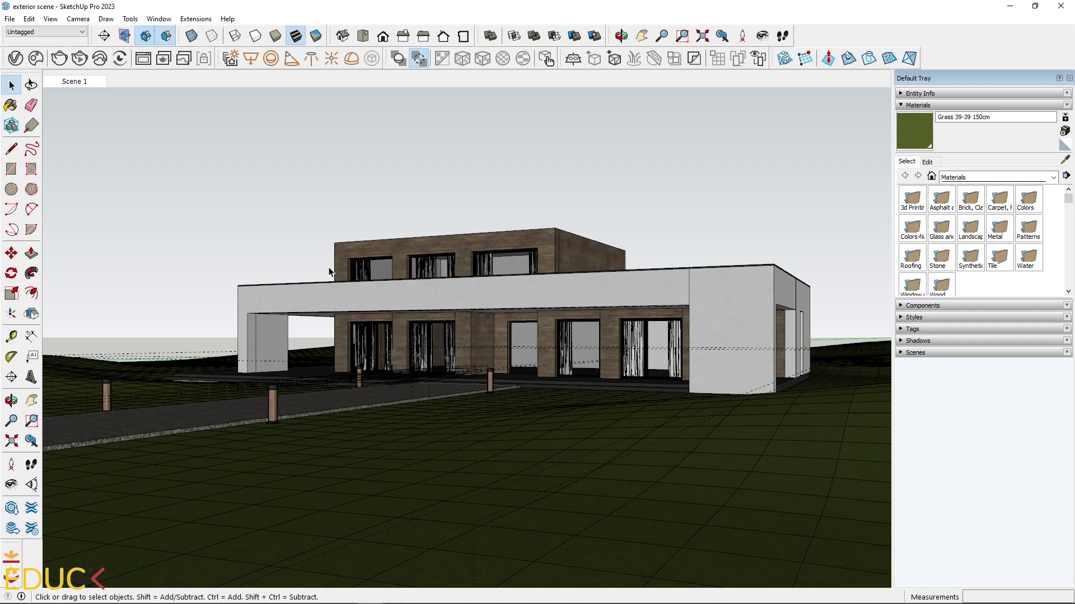
pyautogui.moveTo(448, 318); pyautogui.dragTo(148, 418, button='middle')
pyautogui.scroll(-3, 149, 418)
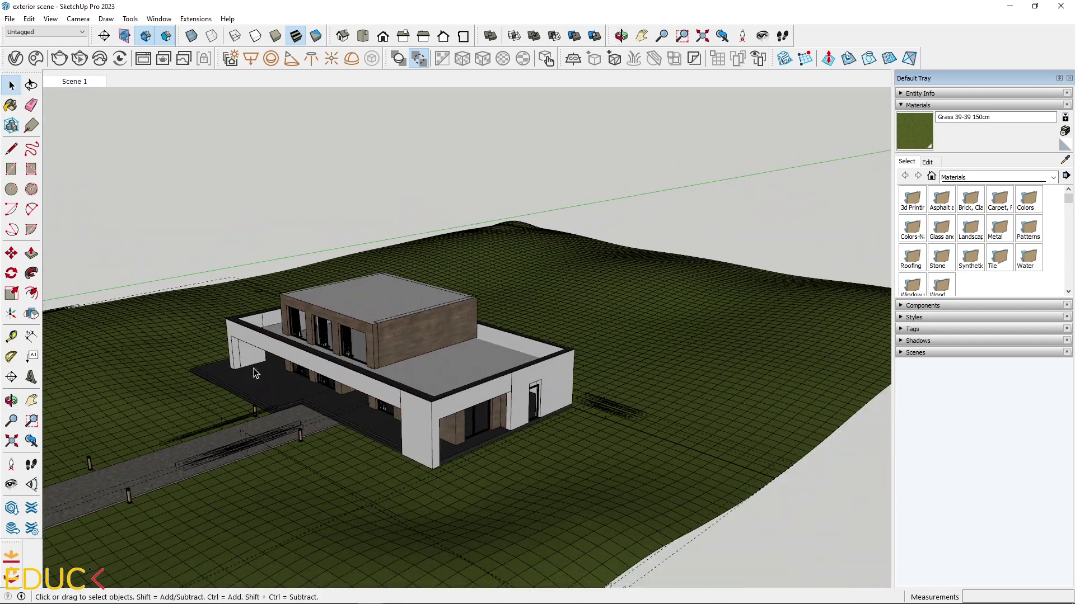
pyautogui.scroll(1, 570, 290)
pyautogui.scroll(-2, 647, 190)
pyautogui.scroll(-3, 647, 191)
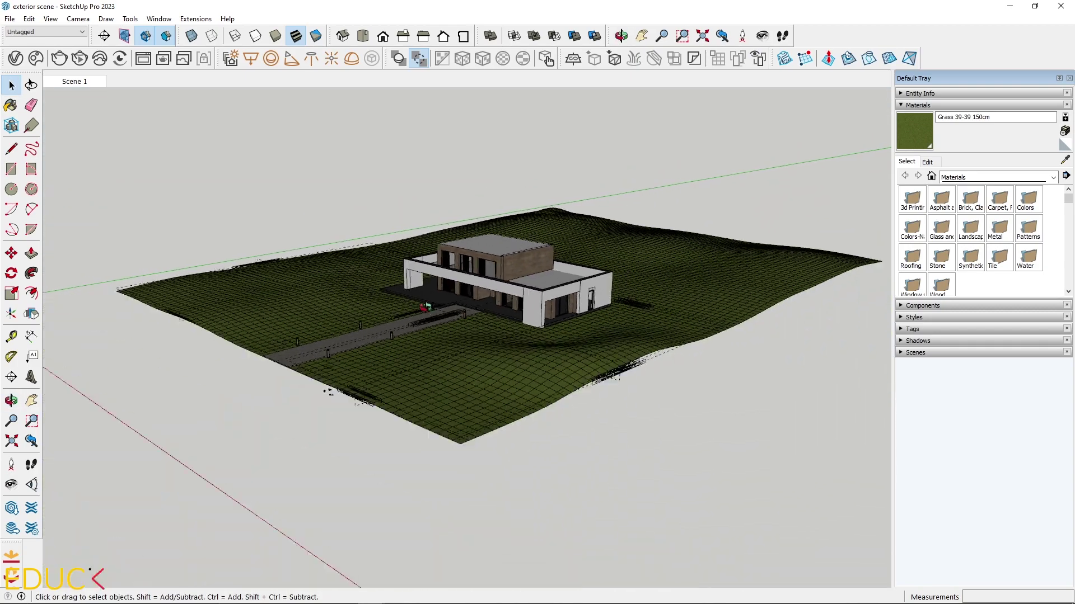
pyautogui.scroll(4, 374, 368)
pyautogui.click(35, 56)
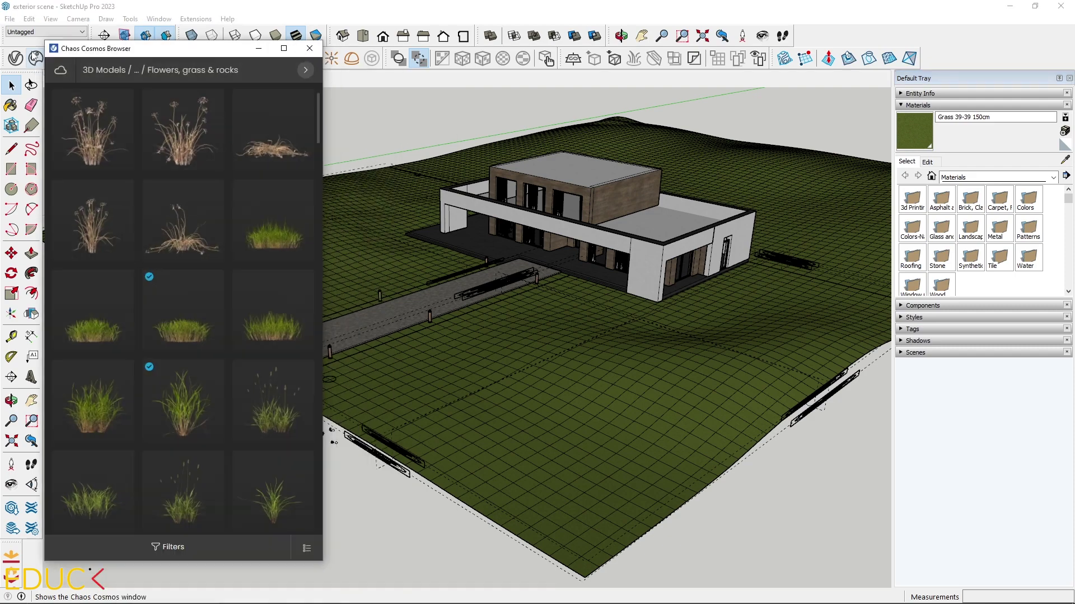
pyautogui.click(140, 70)
pyautogui.click(132, 251)
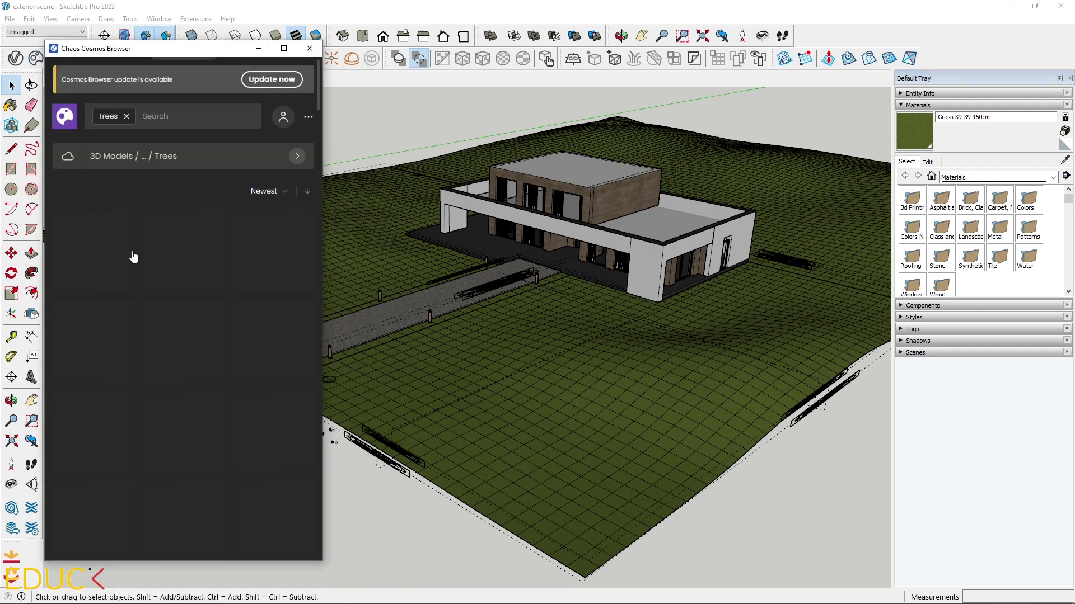
pyautogui.click(182, 116)
pyautogui.write('oak')
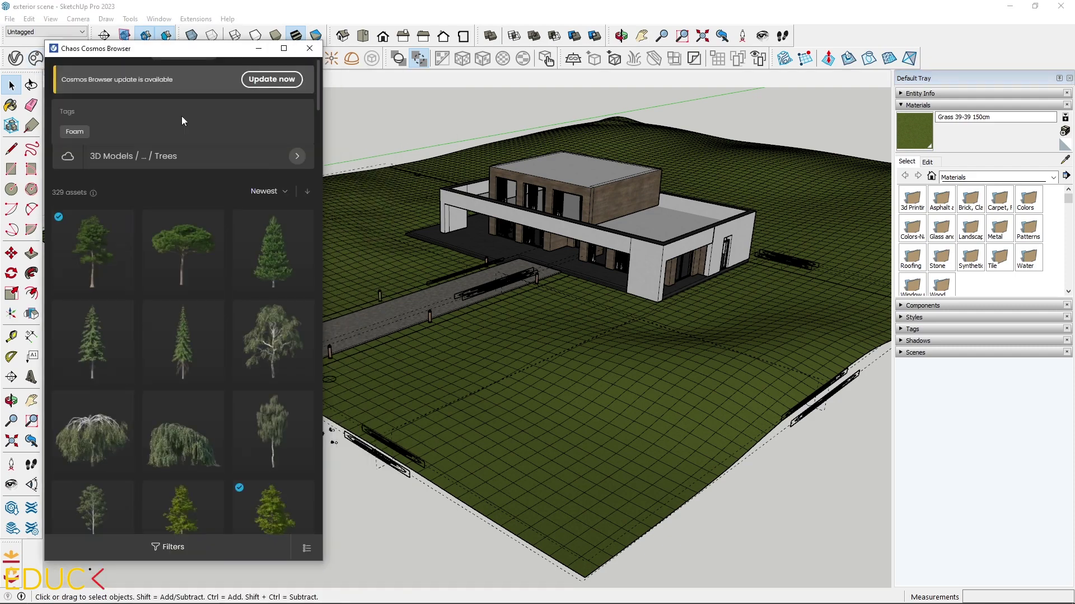
# - Import the Pedunculate Oak 67-03, English Oak 002 and English Oak 003 models and place them outside the front edge of the terrain
pyautogui.click(123, 194)
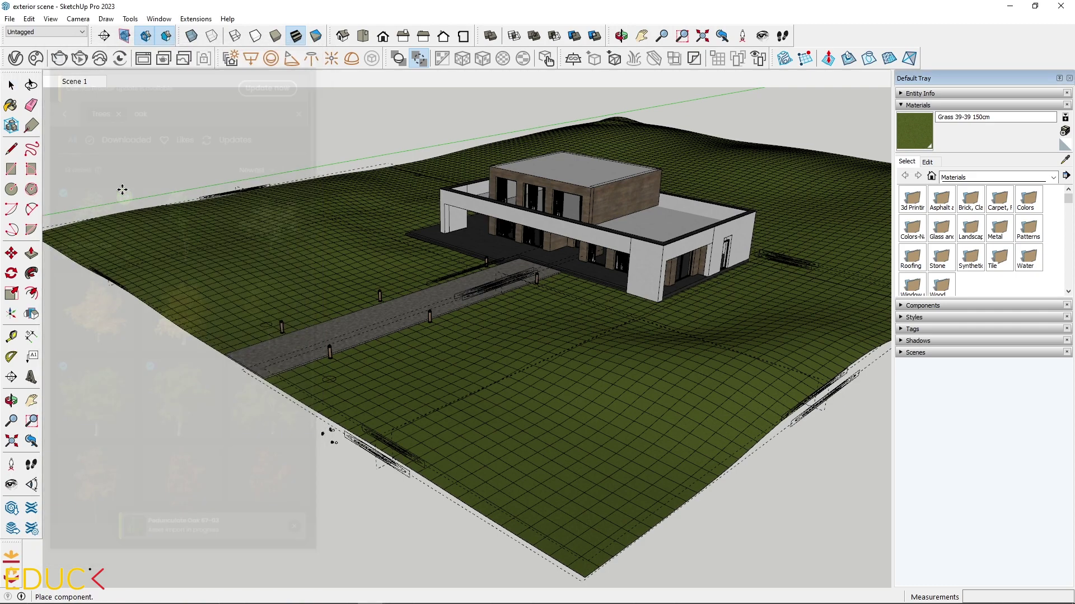
pyautogui.click(222, 429)
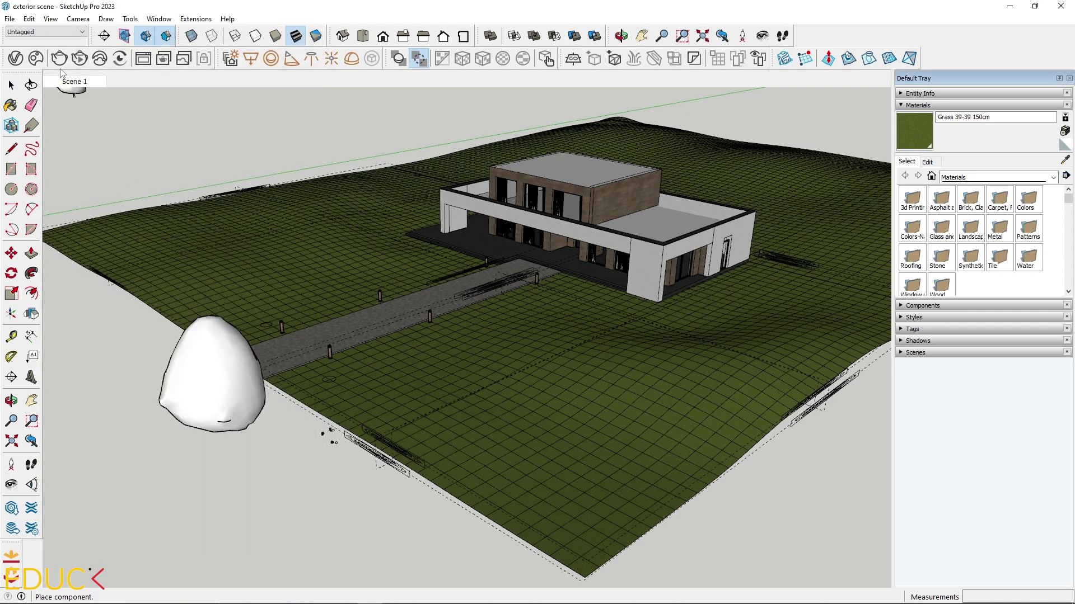
pyautogui.click(31, 63)
pyautogui.click(120, 377)
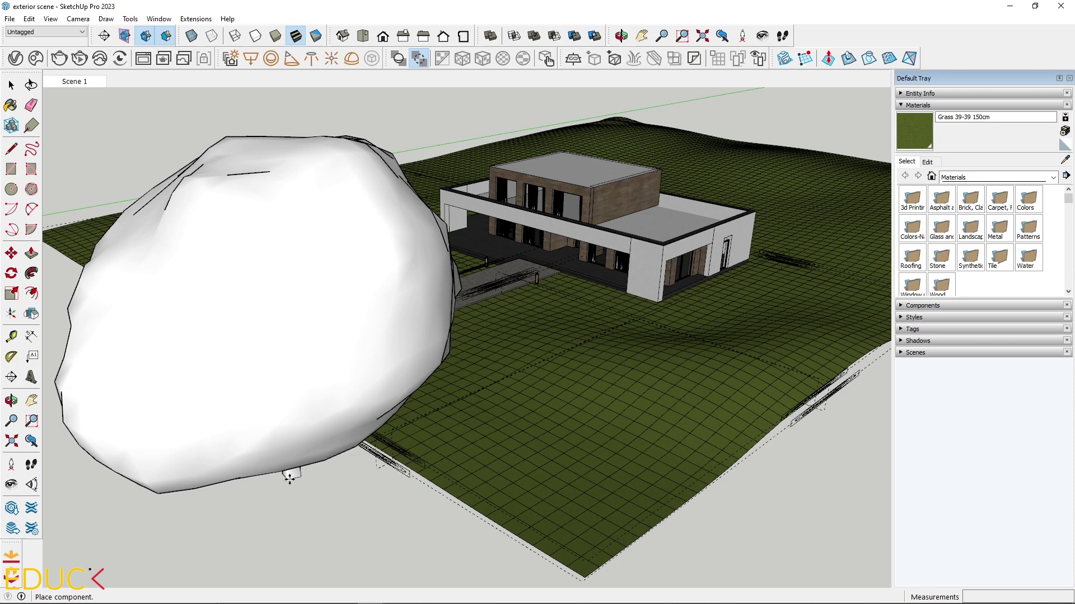
pyautogui.click(283, 492)
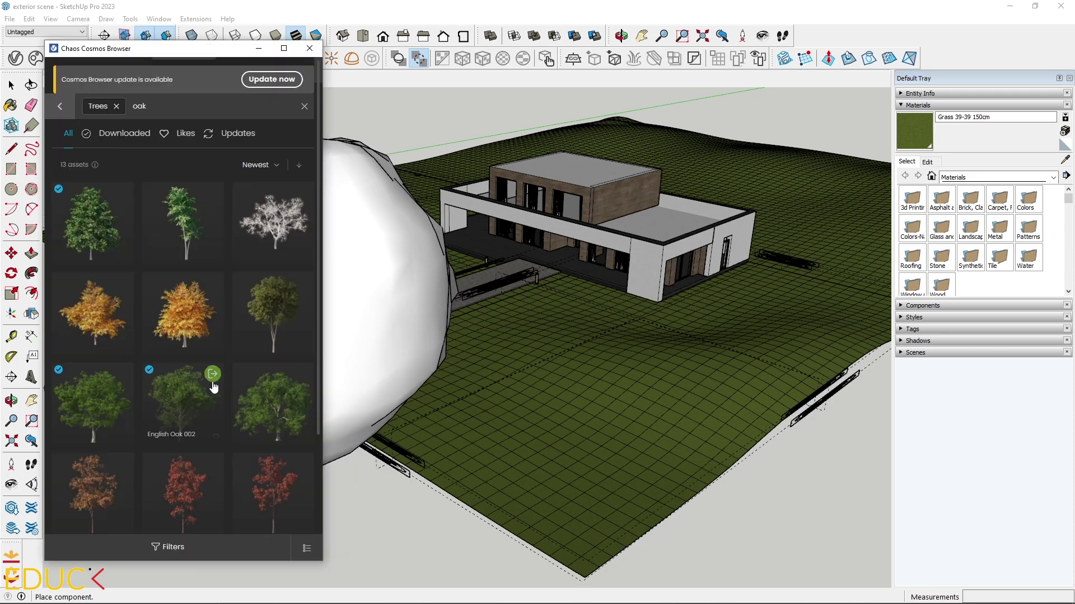
pyautogui.click(214, 378)
pyautogui.scroll(-1, 334, 243)
pyautogui.scroll(-2, 333, 243)
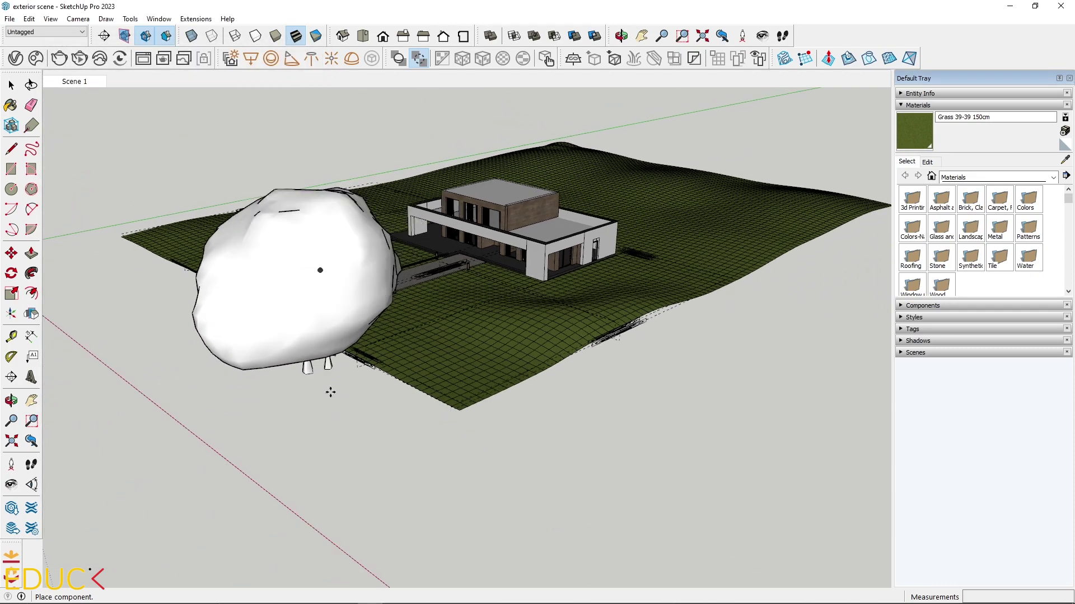
pyautogui.moveTo(341, 380); pyautogui.dragTo(504, 314, button='middle')
# - Move the smallest oak clear of the two larger ones and scale it up
pyautogui.click(11, 85)
pyautogui.moveTo(403, 305); pyautogui.dragTo(509, 309, button='middle')
pyautogui.click(460, 352)
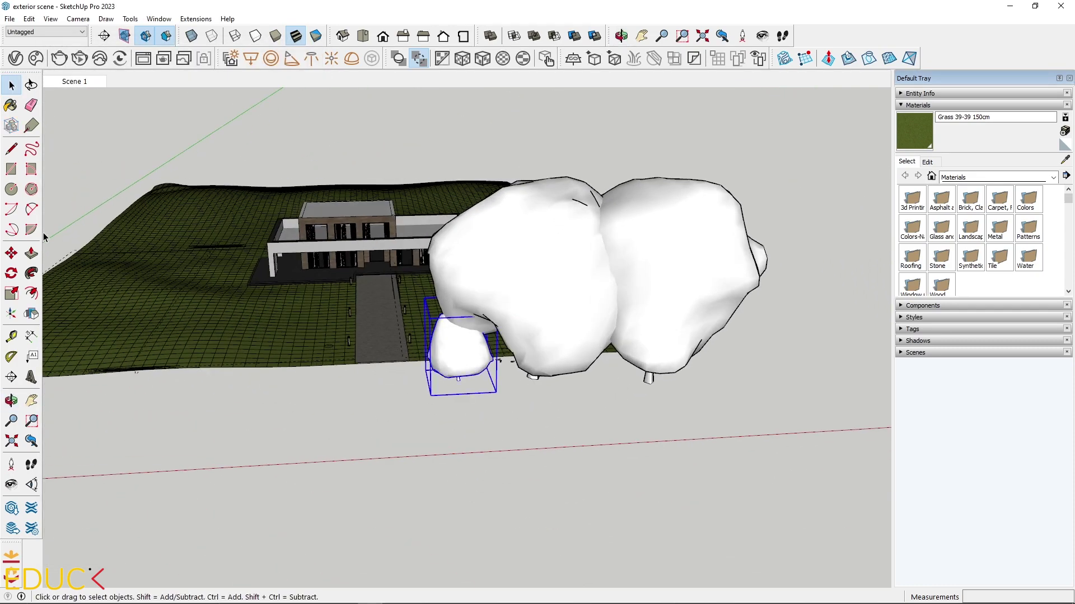
pyautogui.click(11, 252)
pyautogui.moveTo(416, 409); pyautogui.dragTo(385, 411)
pyautogui.click(11, 292)
pyautogui.moveTo(403, 303); pyautogui.dragTo(313, 197)
pyautogui.moveTo(349, 322); pyautogui.dragTo(271, 378, button='middle')
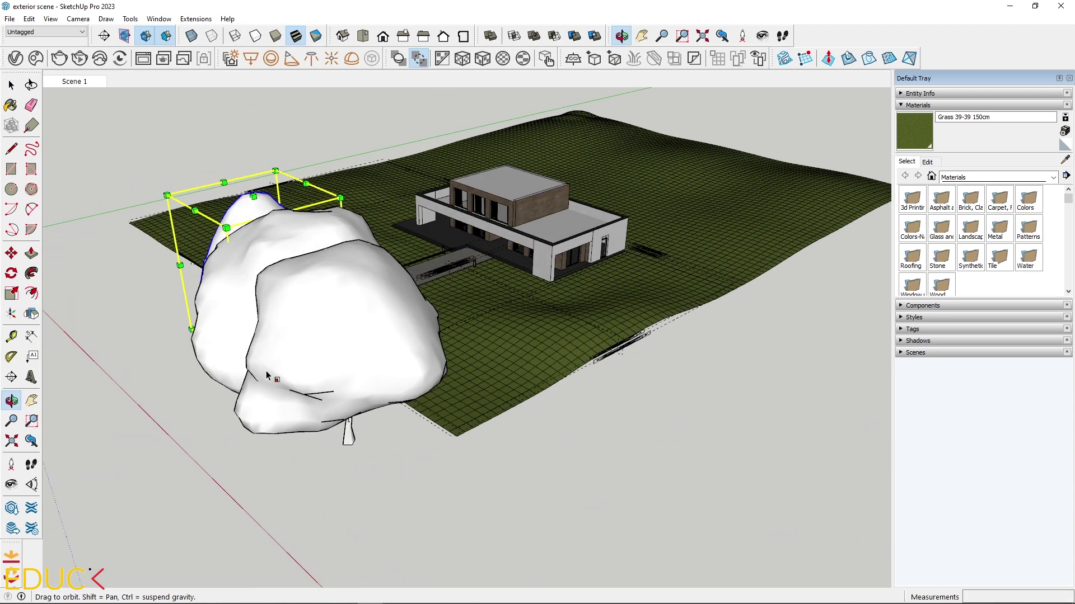
# - Add a V-Ray Scatter modifier to the large lawn behind the house and name it Scatter trees
pyautogui.scroll(-2, 201, 359)
pyautogui.click(10, 85)
pyautogui.click(613, 200)
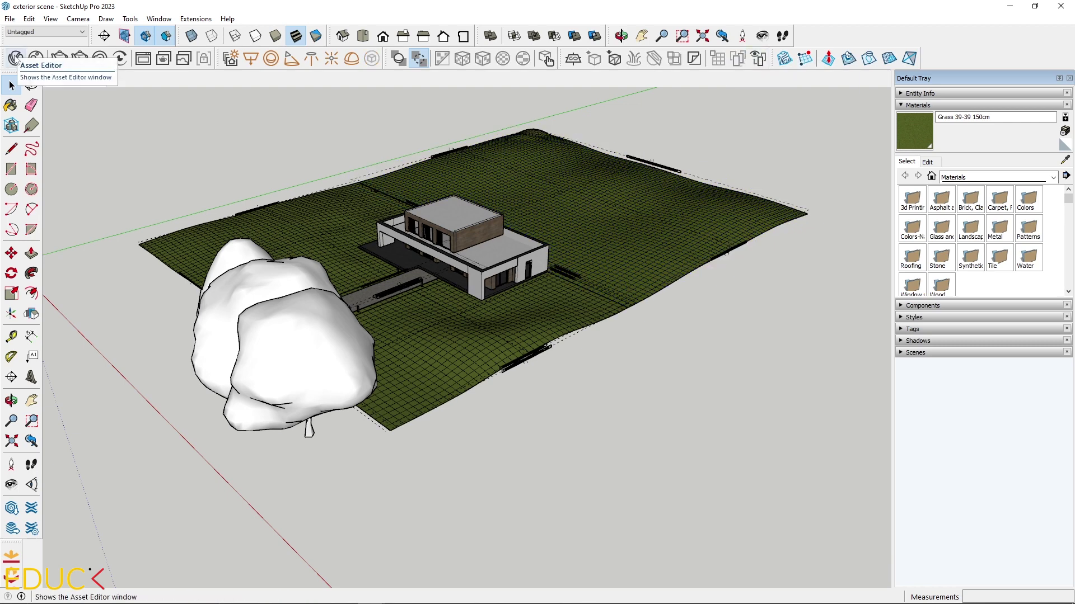
pyautogui.click(15, 59)
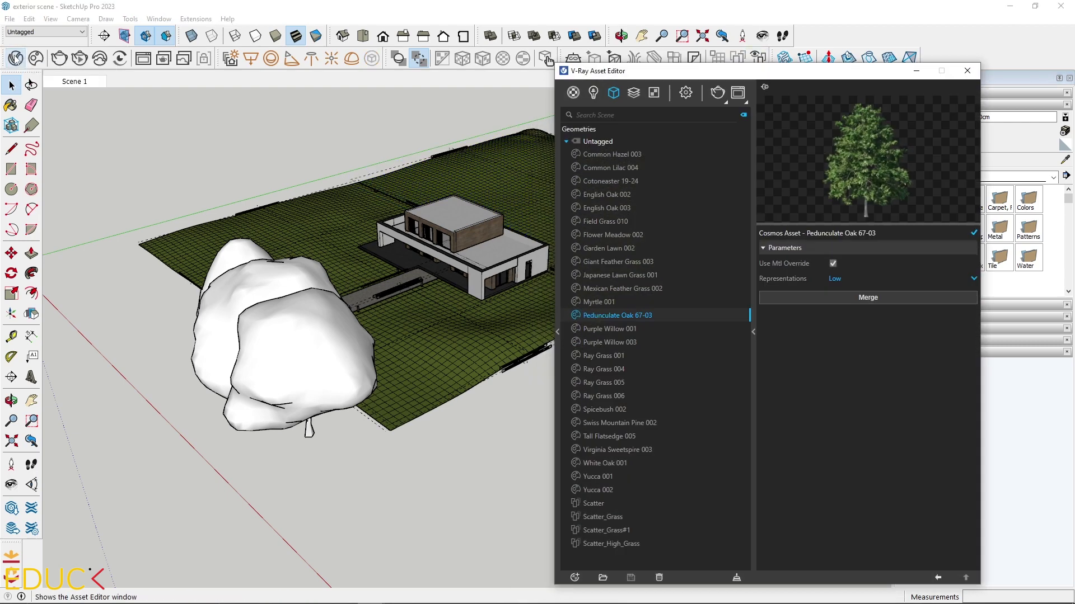
pyautogui.click(594, 503)
pyautogui.click(594, 503)
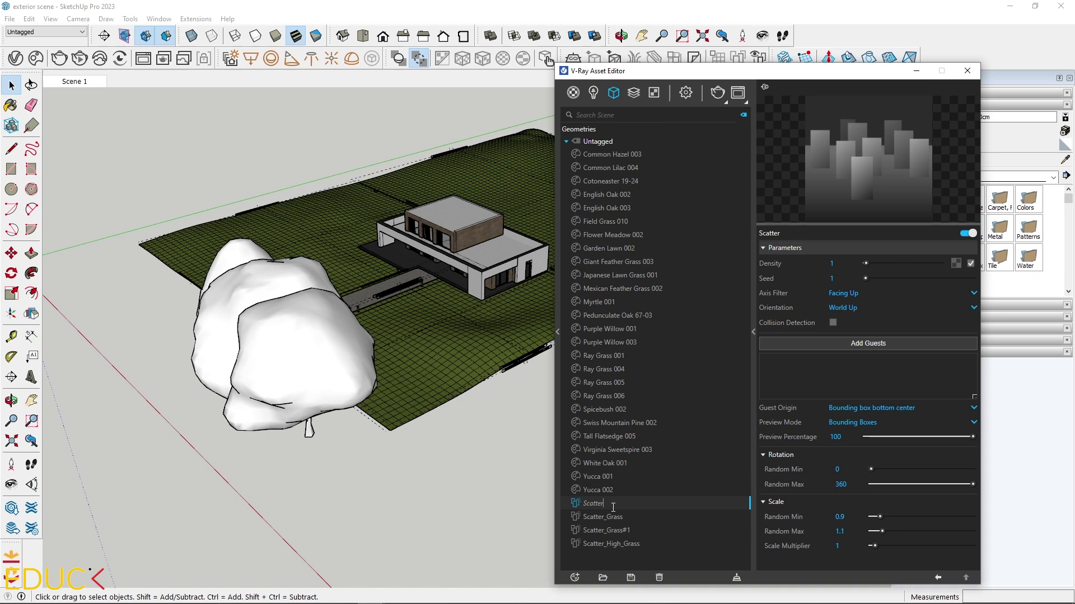
pyautogui.write('trees')
# - Add the three oak models as guests to Scatter trees and set its density to 0.01
pyautogui.click(298, 373)
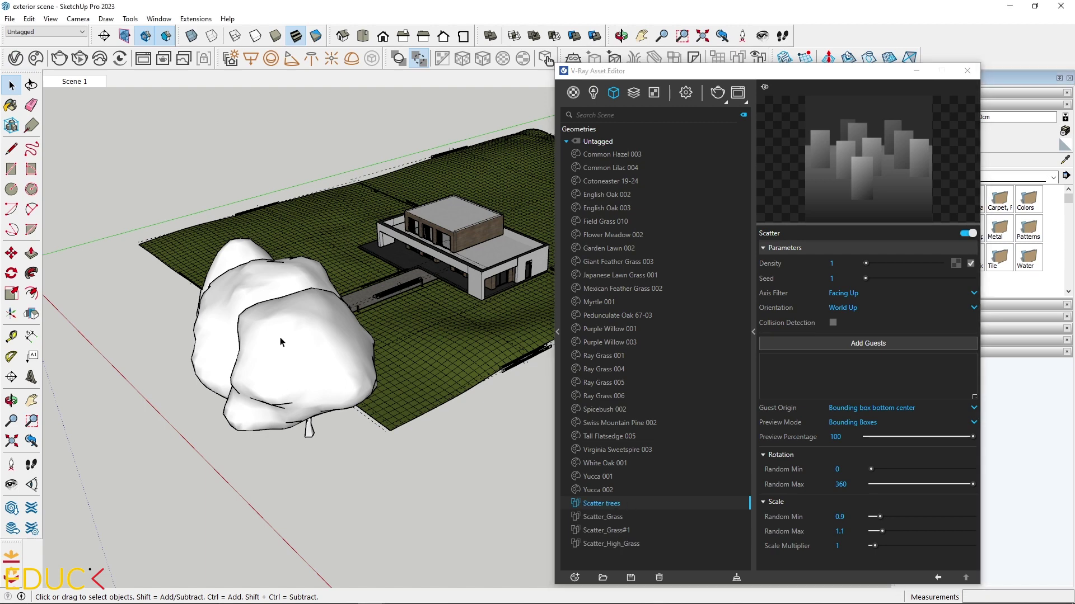
pyautogui.click(601, 503)
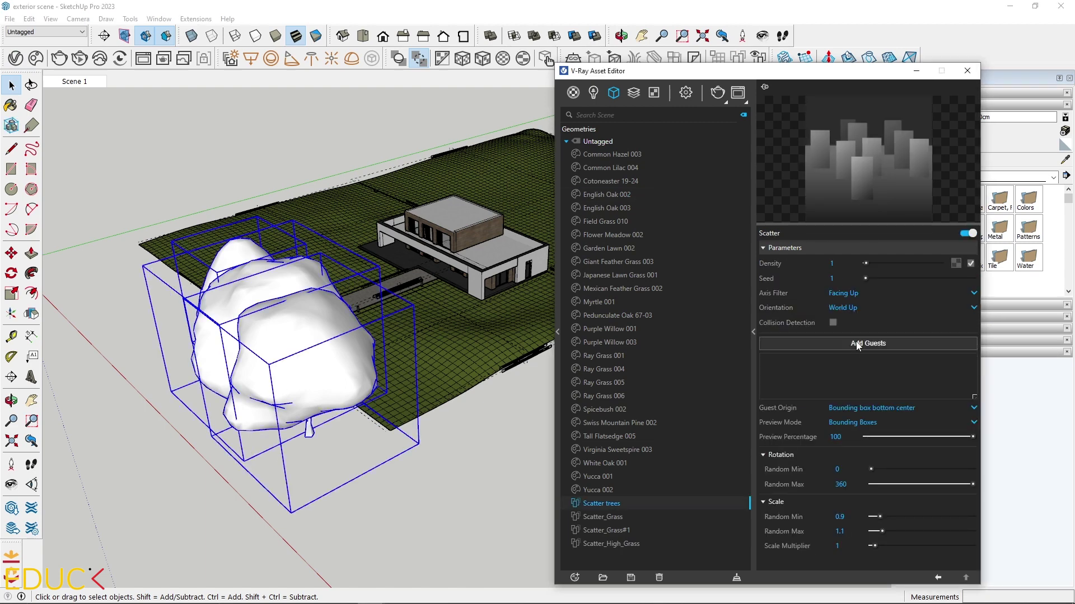
pyautogui.click(856, 343)
pyautogui.click(923, 241)
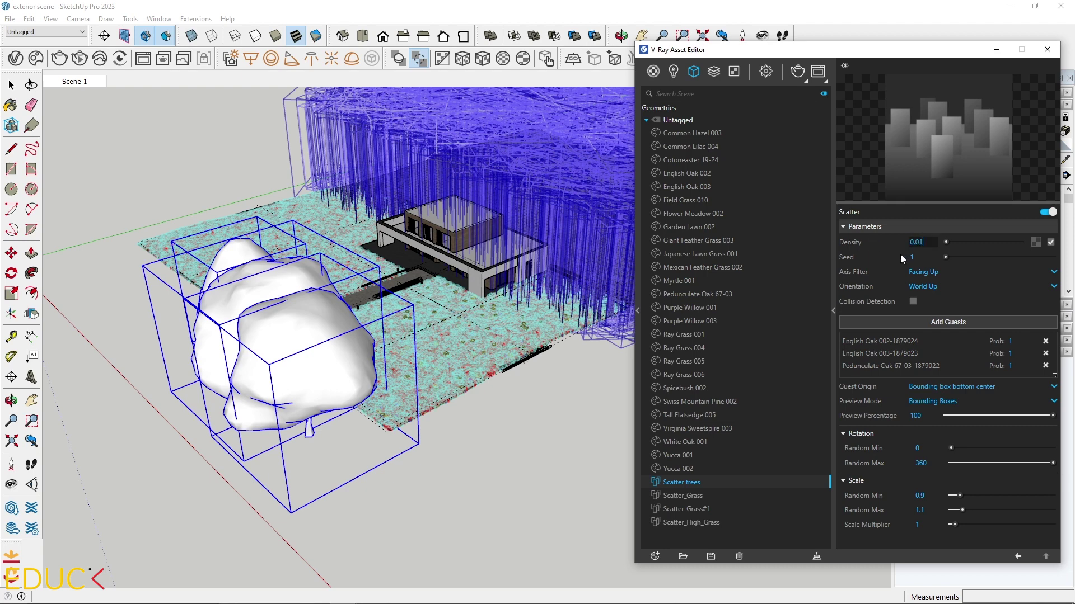
pyautogui.write('0.01')
pyautogui.press('Return')
# - Set the Scatter trees scale multiplier to 0.6 and its random scale range to 0.8–1.3
pyautogui.click(927, 526)
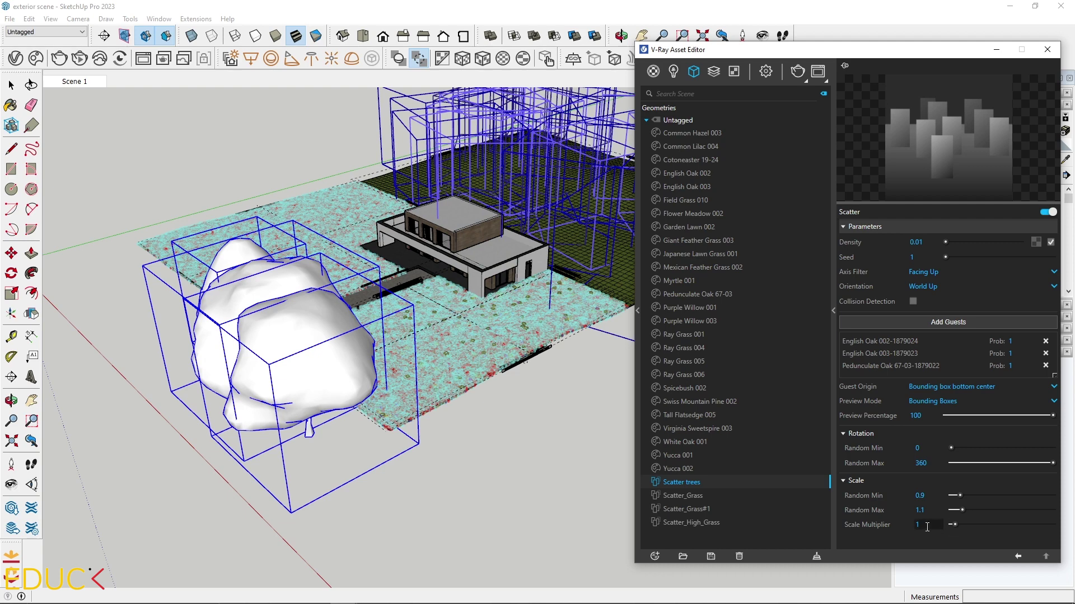
pyautogui.doubleClick(927, 526)
pyautogui.press('Return')
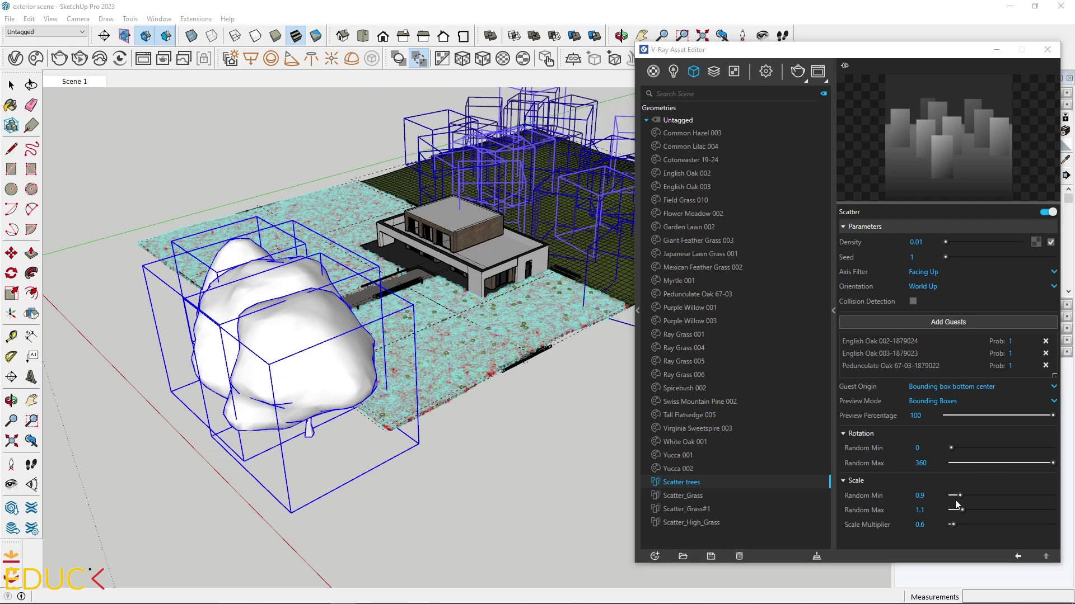
pyautogui.moveTo(960, 496); pyautogui.dragTo(964, 509)
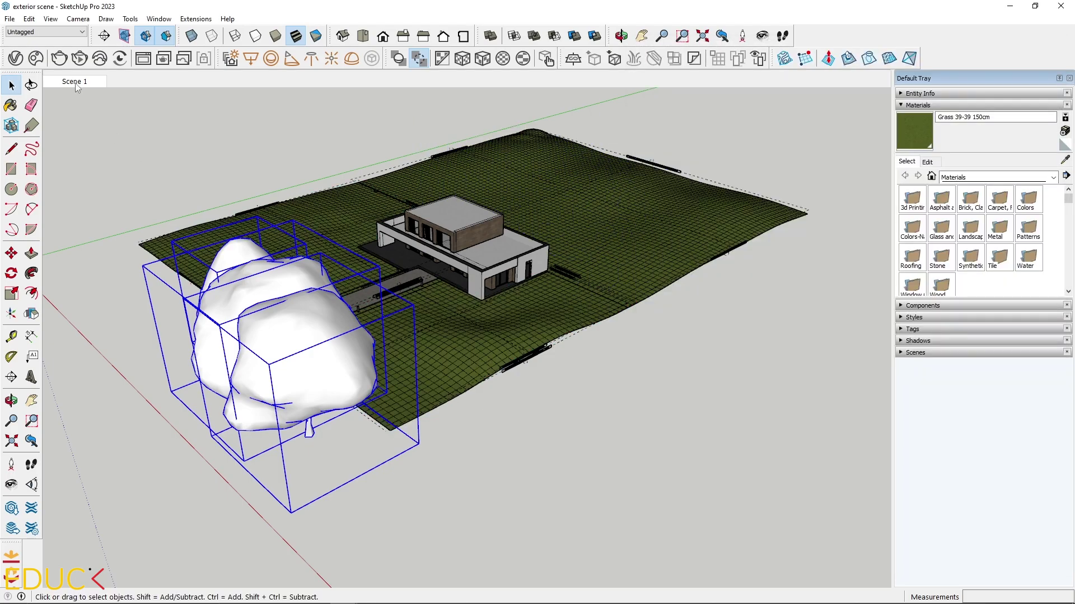
# - Render Scene 1 with the scattered trees behind the house, then return to the model
pyautogui.click(76, 83)
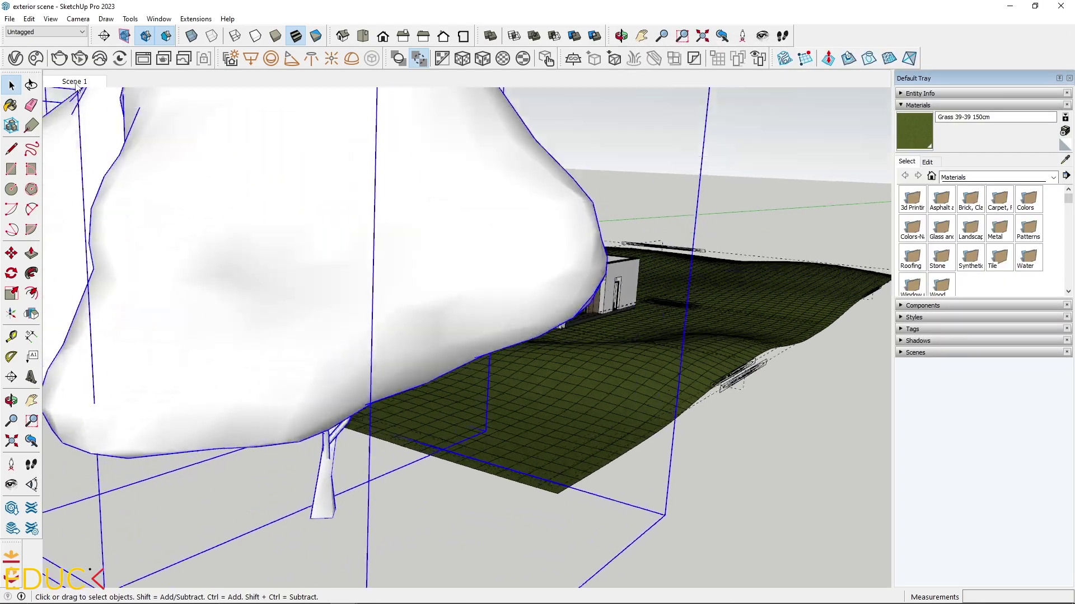
pyautogui.click(59, 58)
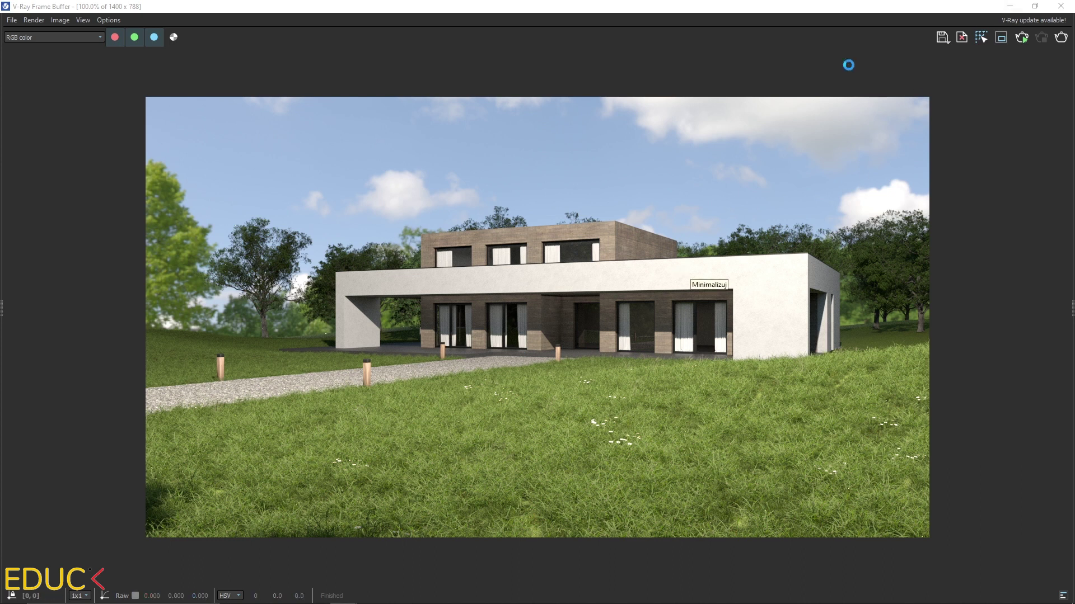
pyautogui.click(1002, 5)
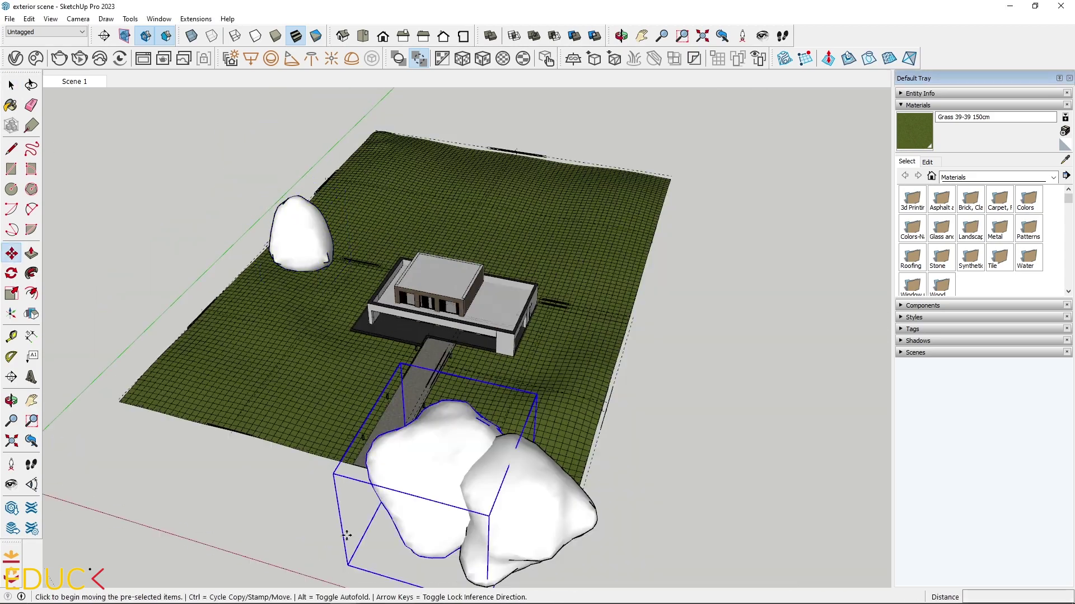
# - Position oaks on the lawn left of the driveway and add a rescaled one near the driveway's front end
pyautogui.click(353, 347)
pyautogui.click(520, 503)
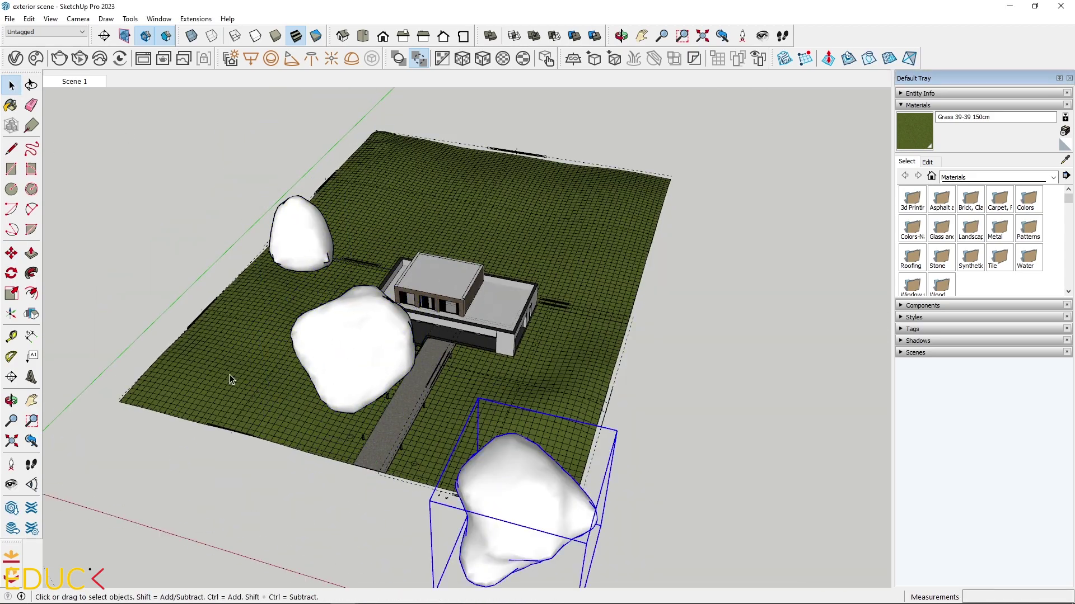
pyautogui.press('m')
pyautogui.click(11, 293)
pyautogui.moveTo(503, 554); pyautogui.dragTo(493, 504, button='middle')
pyautogui.scroll(2, 420, 335)
pyautogui.press('m')
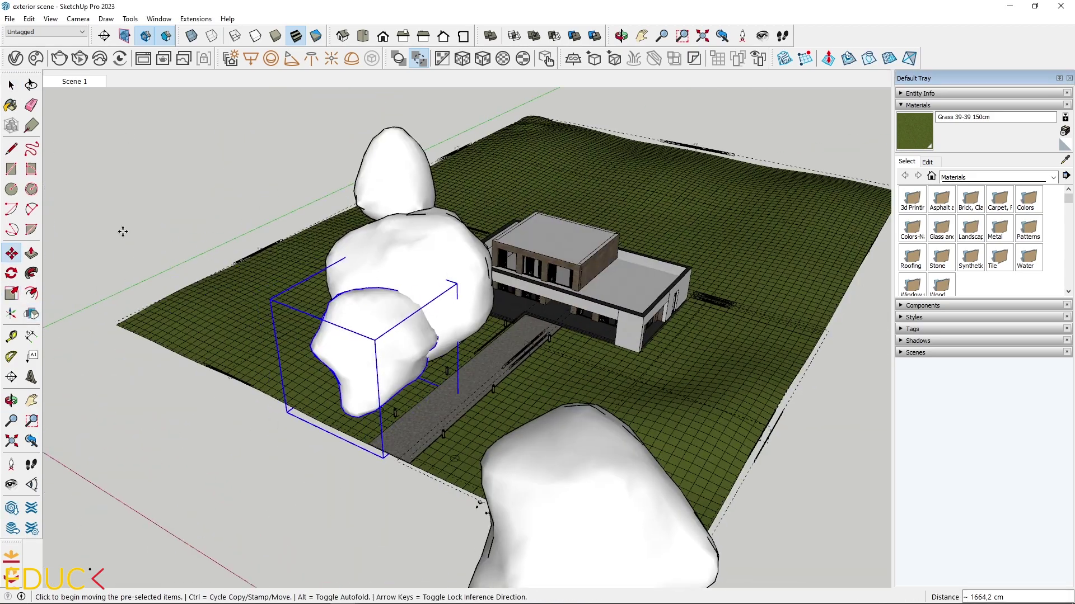
# - Place another oak on the front lawn right of the driveway and rotate it
pyautogui.press('space')
pyautogui.click(417, 263)
pyautogui.press('m')
pyautogui.click(16, 90)
pyautogui.moveTo(392, 392); pyautogui.dragTo(487, 451, button='middle')
pyautogui.click(487, 450)
pyautogui.press('m')
pyautogui.moveTo(374, 501); pyautogui.dragTo(331, 427, button='middle')
pyautogui.click(504, 364)
pyautogui.press('q')
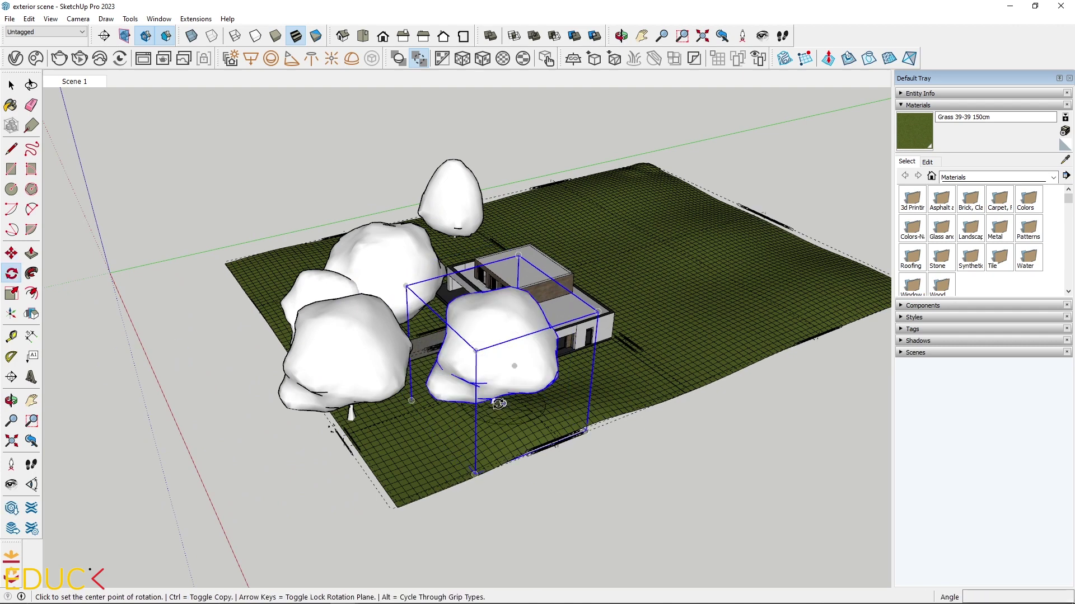
pyautogui.press('space')
pyautogui.click(190, 139)
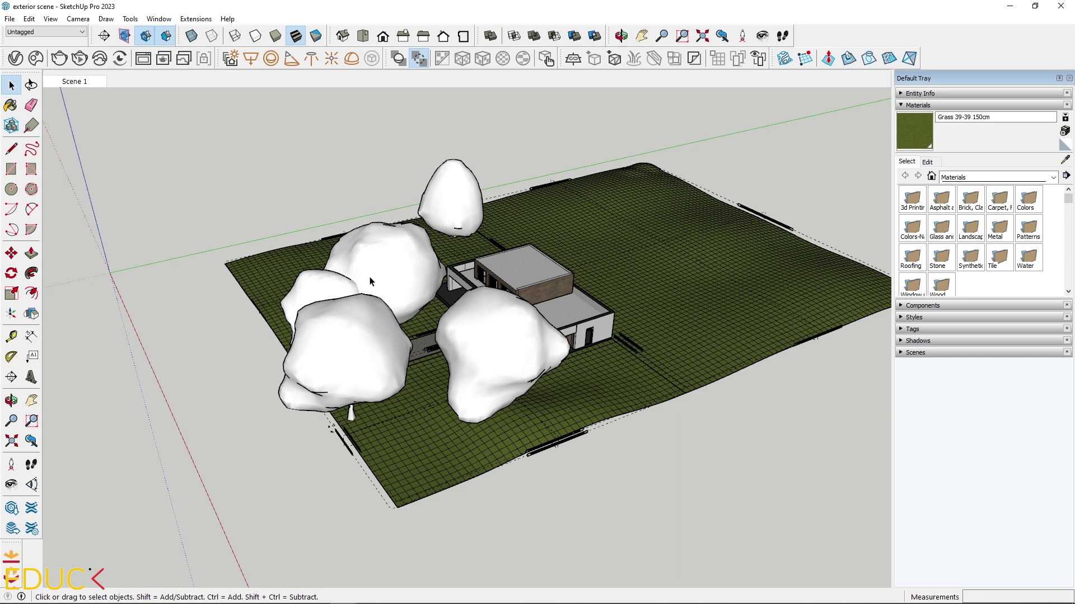
# - Render Scene 1 with the oaks framing the house, then return to the model
pyautogui.click(81, 84)
pyautogui.press('m')
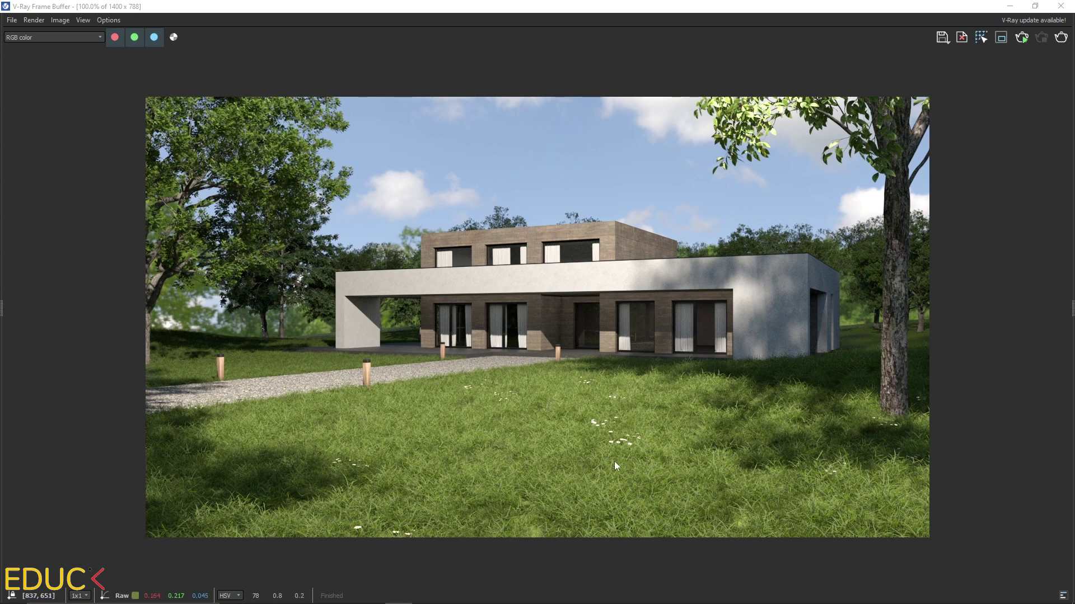
pyautogui.click(1010, 6)
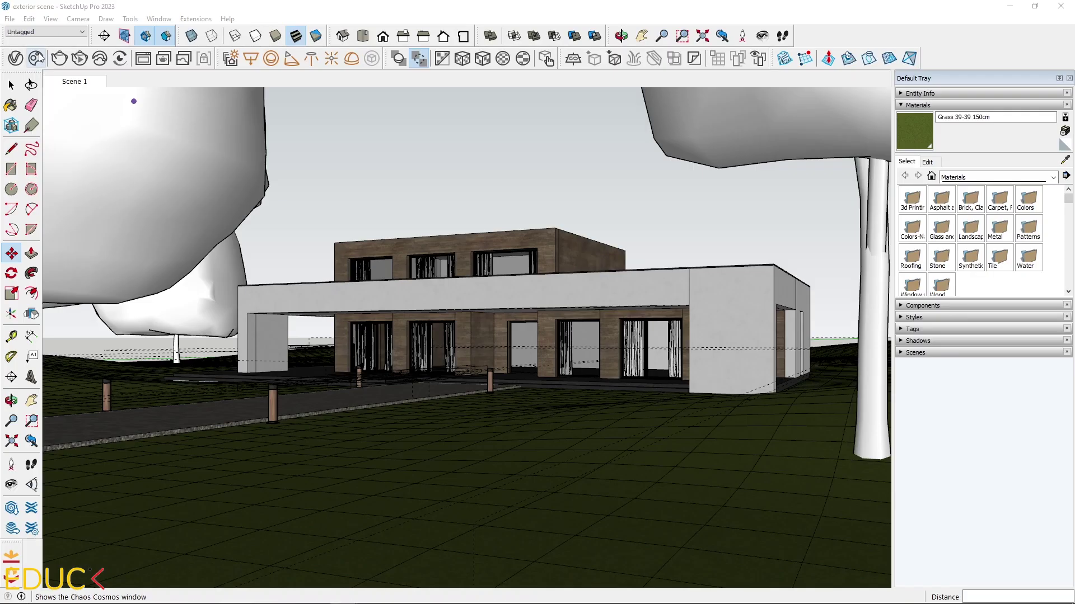
# - Open the Shrubs & bushes category in Chaos Cosmos and place a shrub and a grass clump in the right foreground of Scene 1
pyautogui.click(35, 58)
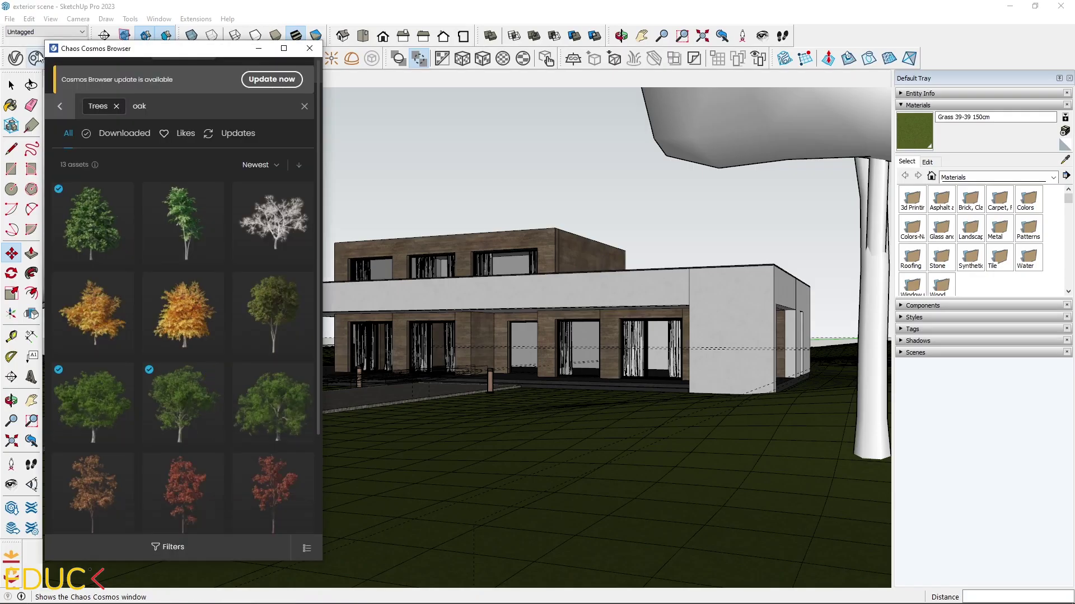
pyautogui.click(94, 109)
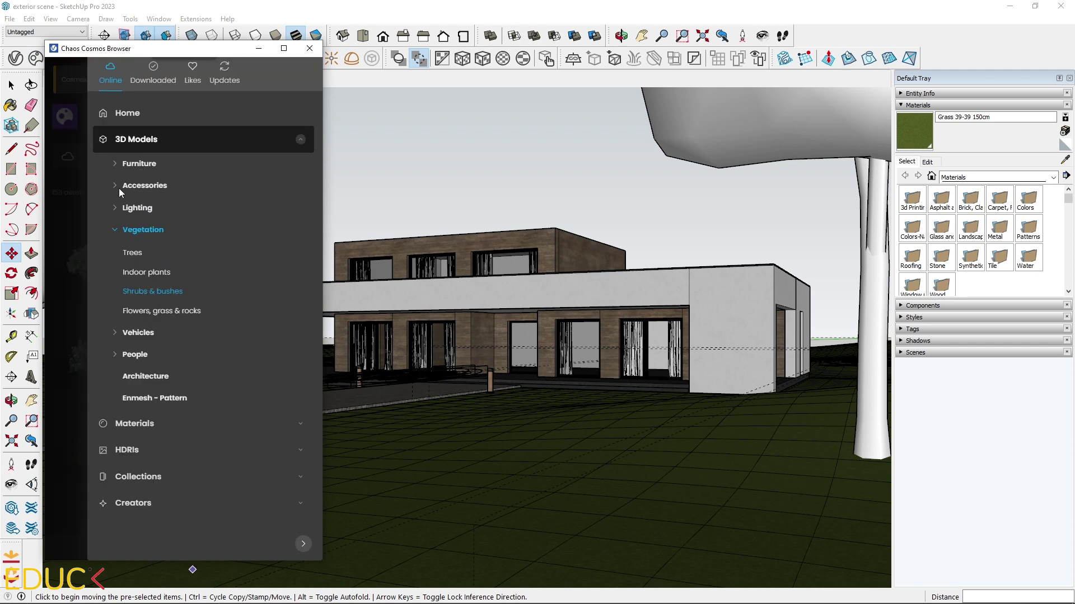
pyautogui.click(147, 291)
pyautogui.moveTo(187, 276)
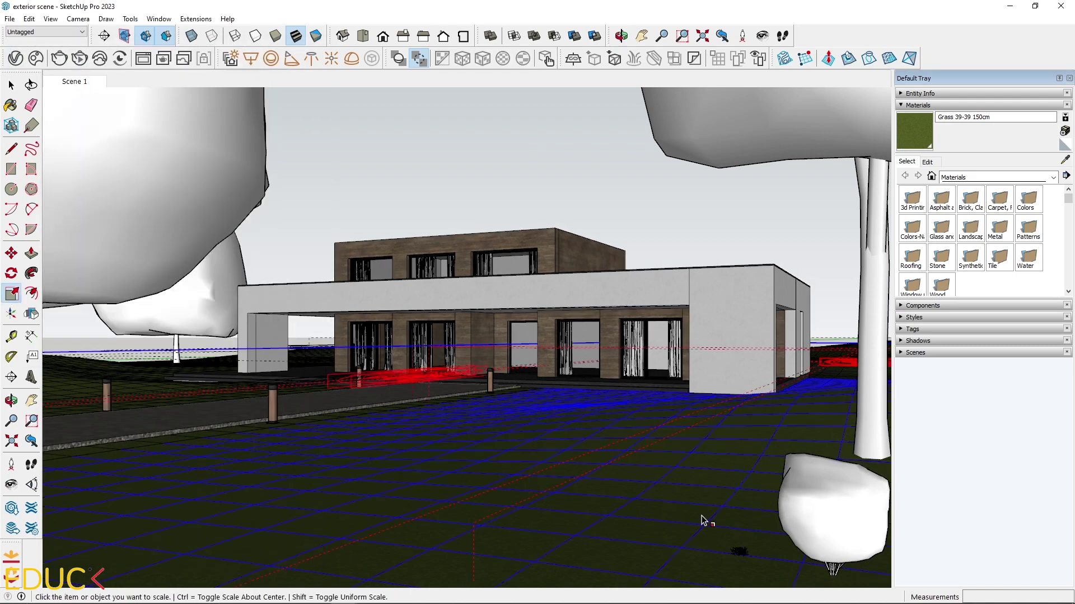
pyautogui.click(689, 540)
# - Rotate the second shrub about 180°, scale it up and move it behind the first one beside the tree trunk
pyautogui.click(11, 273)
pyautogui.click(703, 503)
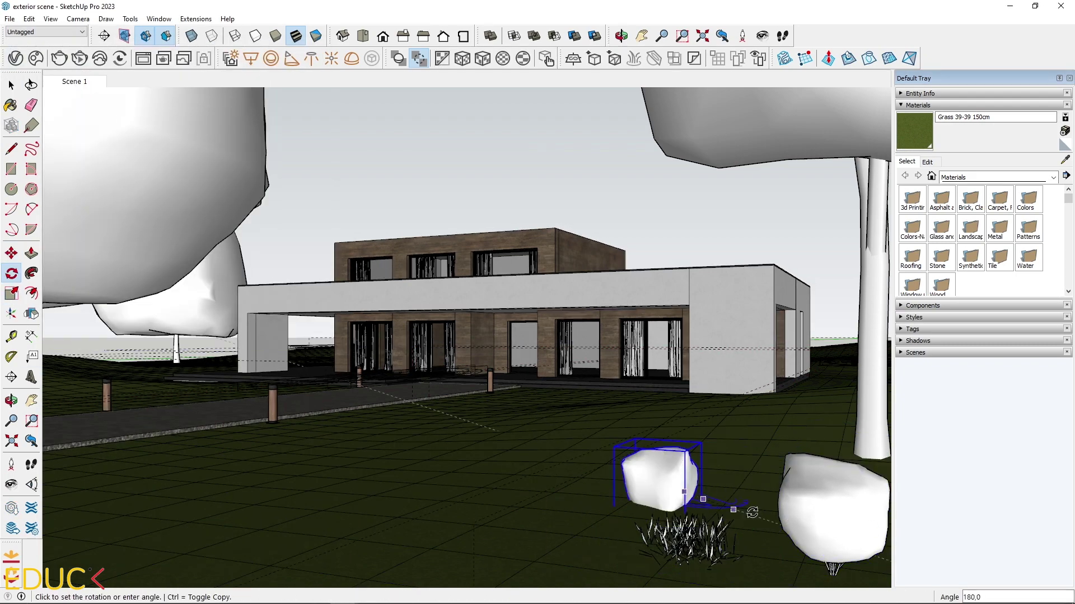
pyautogui.press('s')
pyautogui.click(748, 445)
pyautogui.press('m')
pyautogui.click(863, 475)
# - Arrange copies of the grass clump in the foreground in front of the shrubs and render the scene
pyautogui.press('space')
pyautogui.click(687, 539)
pyautogui.press('m')
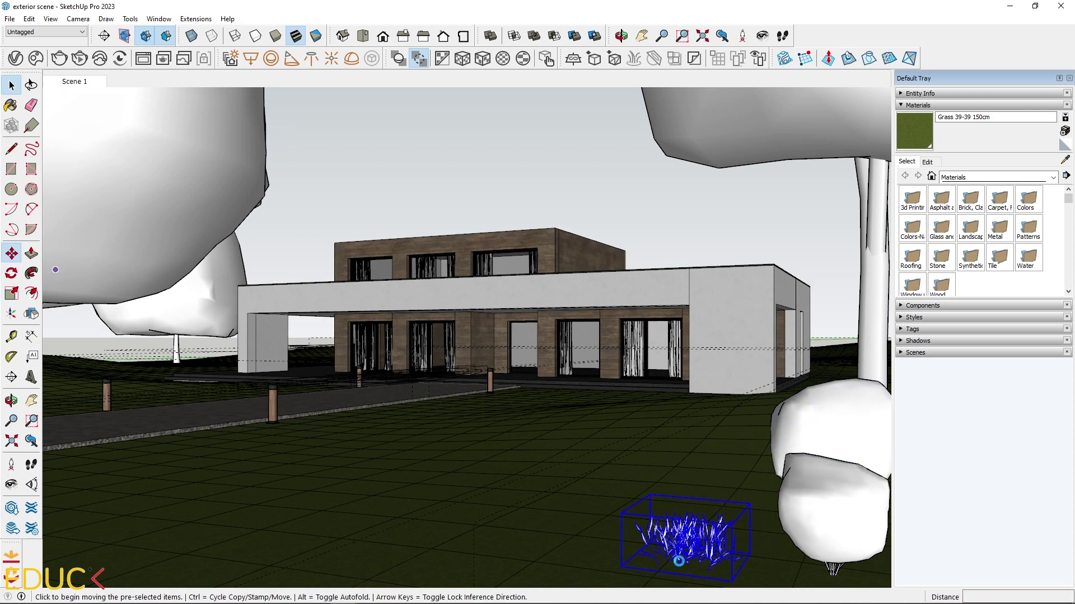
pyautogui.click(679, 559)
pyautogui.click(628, 581)
pyautogui.click(628, 581)
pyautogui.press('ctrl')
pyautogui.click(714, 557)
pyautogui.press('space')
pyautogui.click(414, 236)
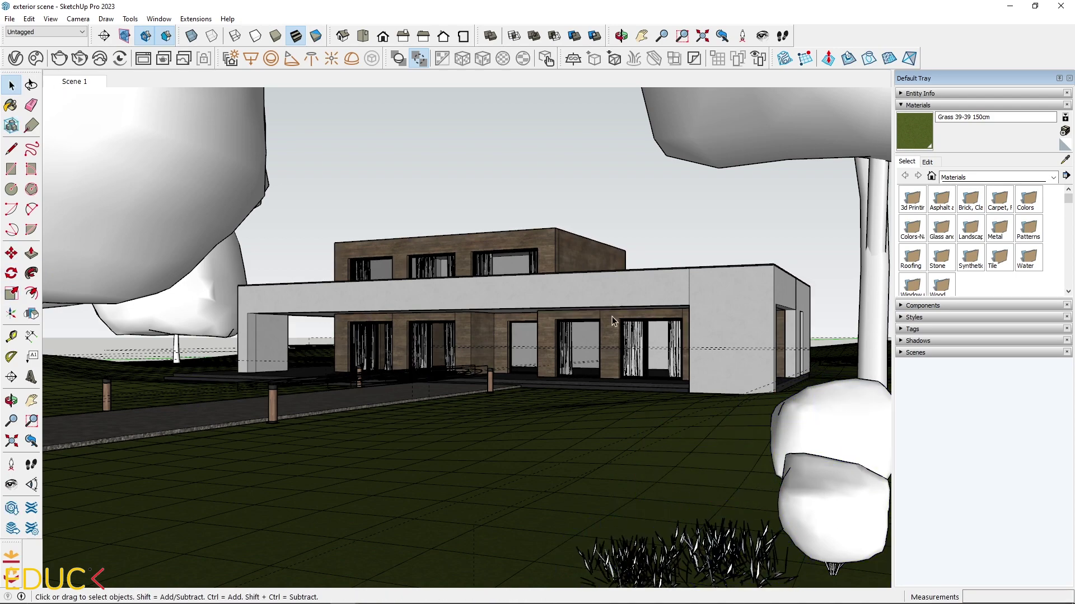
pyautogui.click(59, 58)
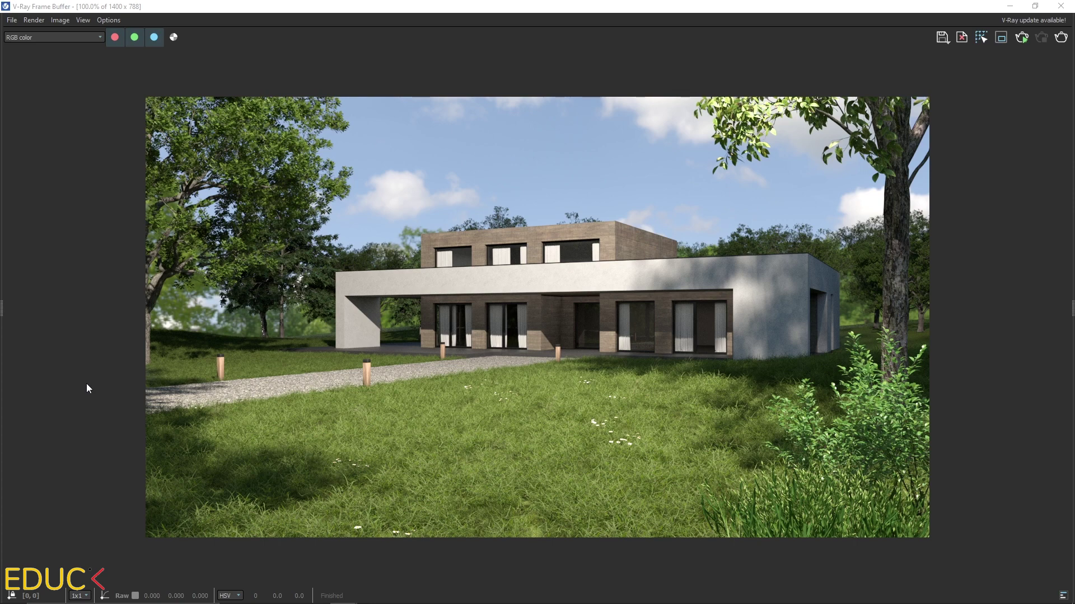